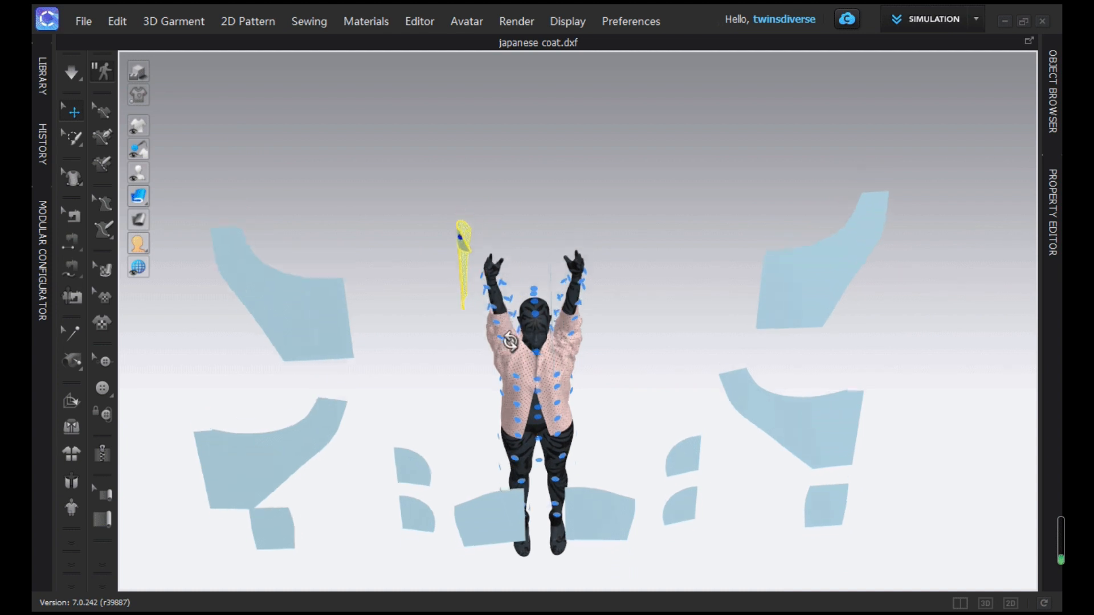
Place the two front band pieces at the avatar's inner-arm arrangement points and set their shape style to Flat
right_drag(458, 245, 373, 320)
key(6)
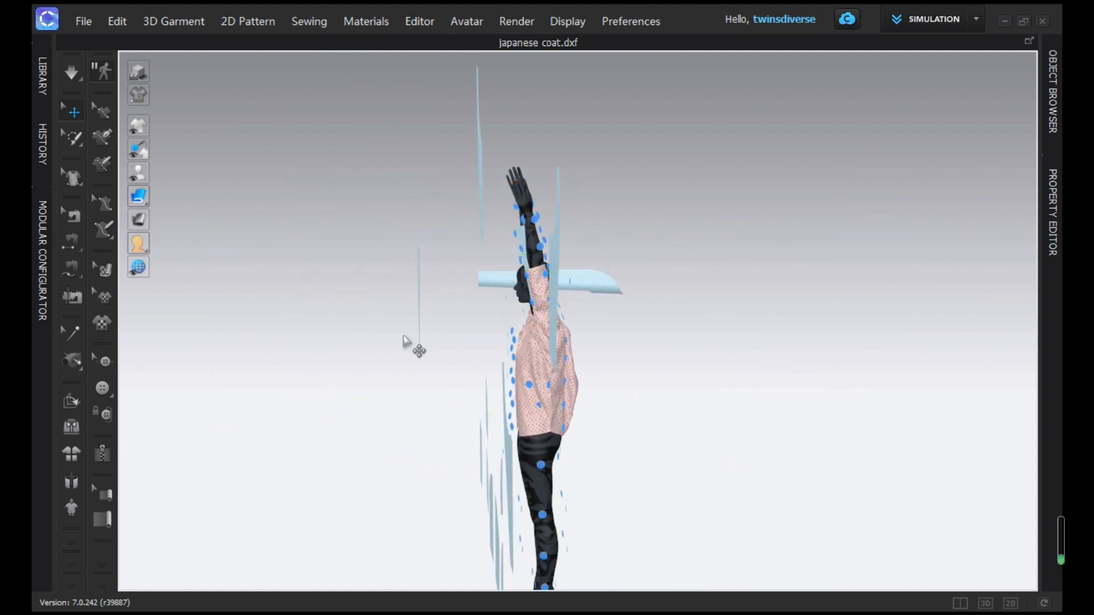
right_drag(403, 340, 714, 303)
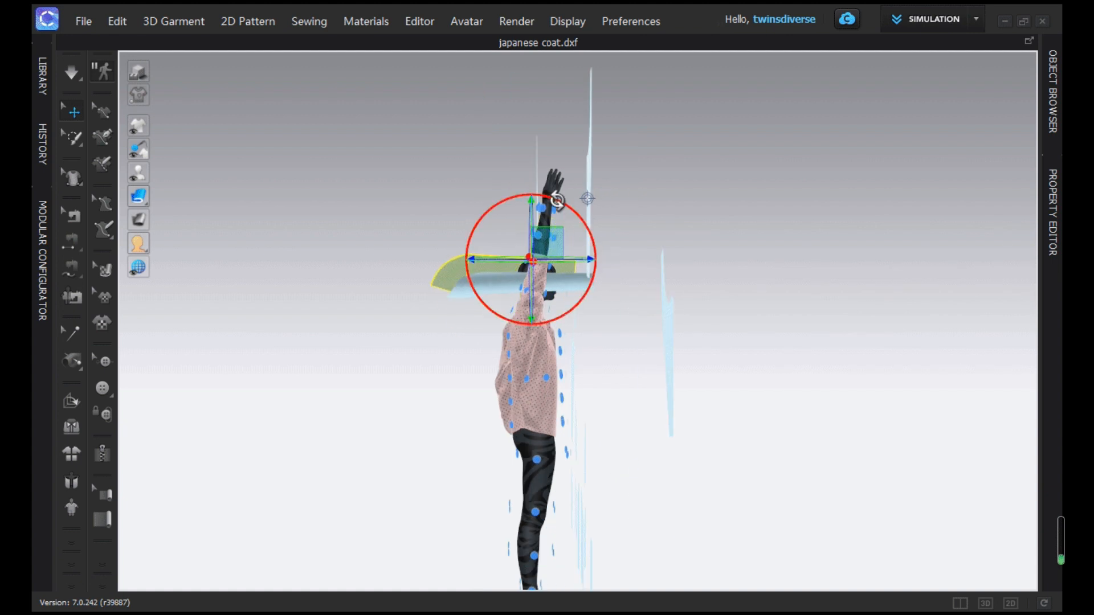
key(2)
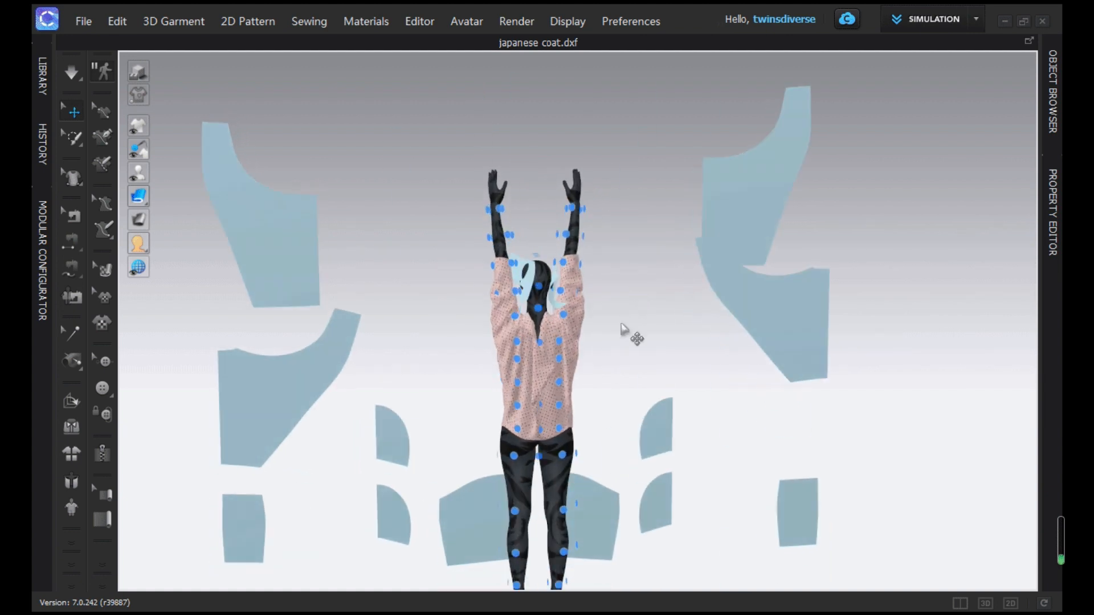
click(1050, 267)
click(1010, 578)
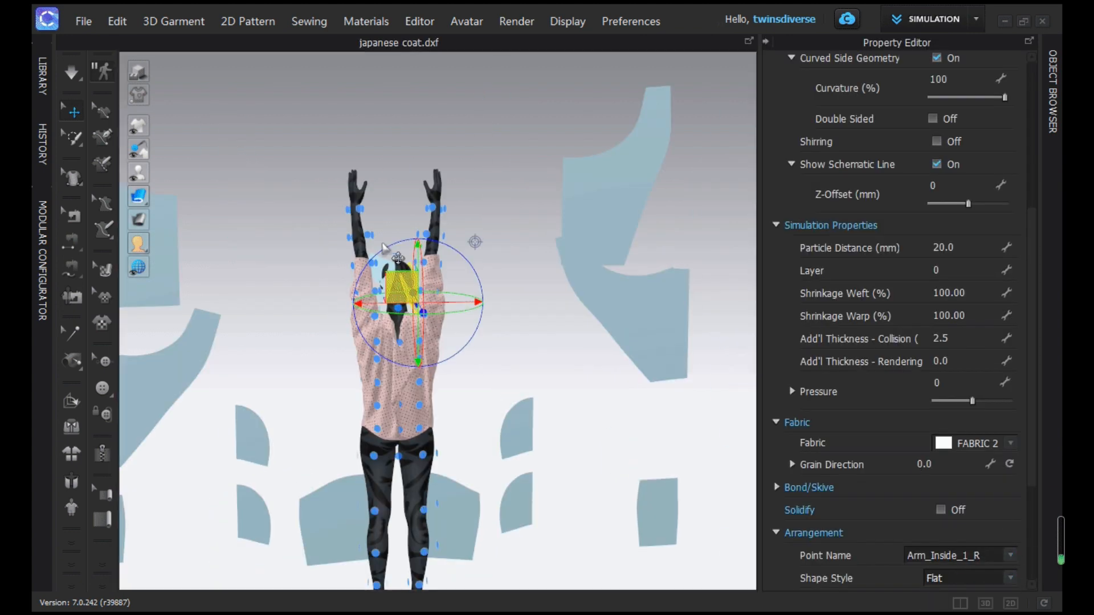
scroll(383, 244, up, 3)
click(363, 263)
click(1005, 580)
Position and rotate the two flat band pieces so that they stand on either side of the avatar's head
click(541, 336)
right_drag(541, 337, 248, 319)
click(360, 294)
click(458, 251)
right_drag(459, 251, 420, 273)
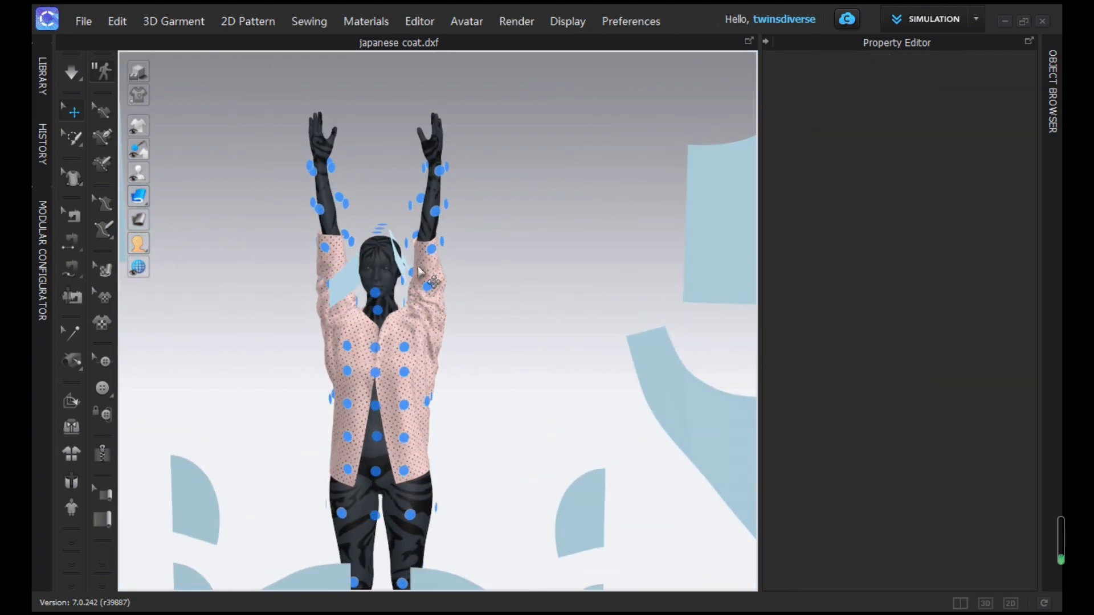
click(411, 268)
drag(426, 252, 427, 249)
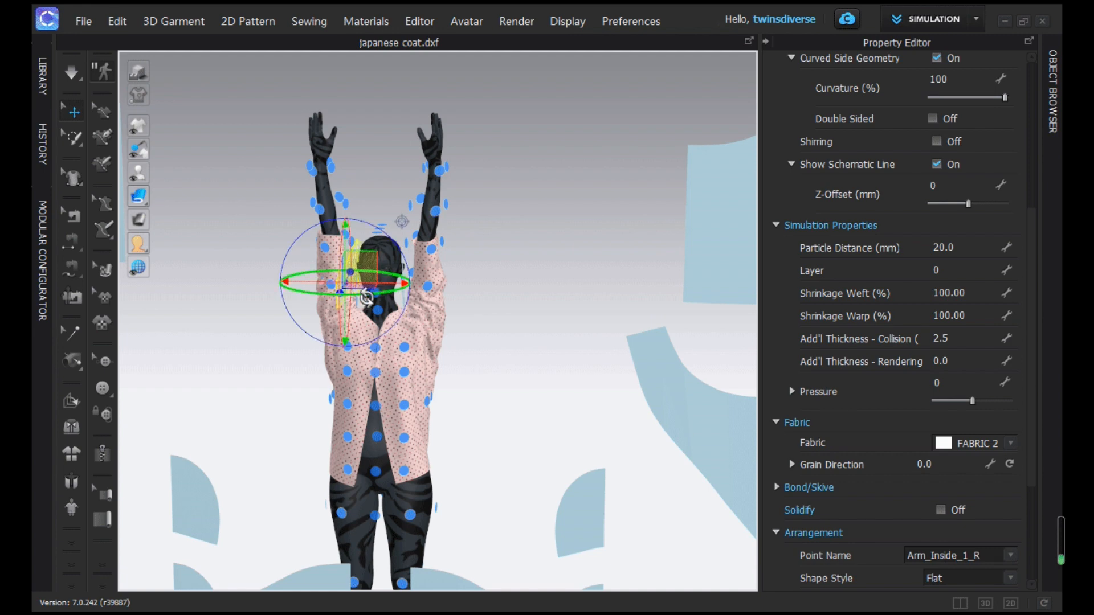
click(529, 278)
Segment-sew the center back edges of the two front band pieces together behind the avatar's neck
right_drag(530, 279, 336, 308)
scroll(455, 336, up, 4)
right_drag(459, 347, 433, 365)
scroll(390, 294, down, 2)
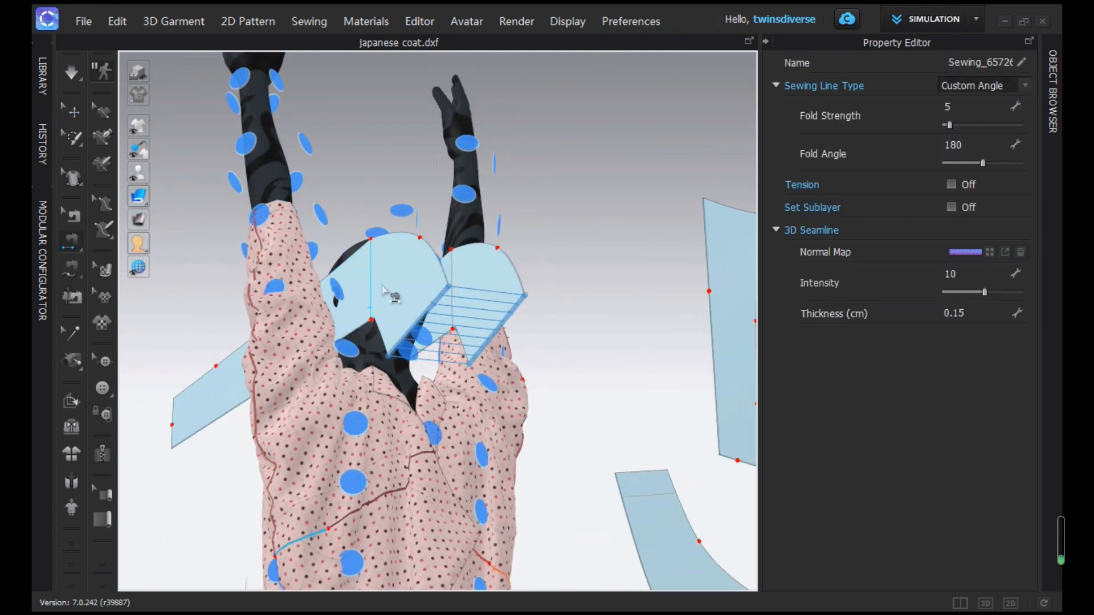
Activate the two front band pieces so that they take part in the simulation
key(q)
right_click(383, 285)
click(393, 137)
right_click(477, 276)
click(513, 138)
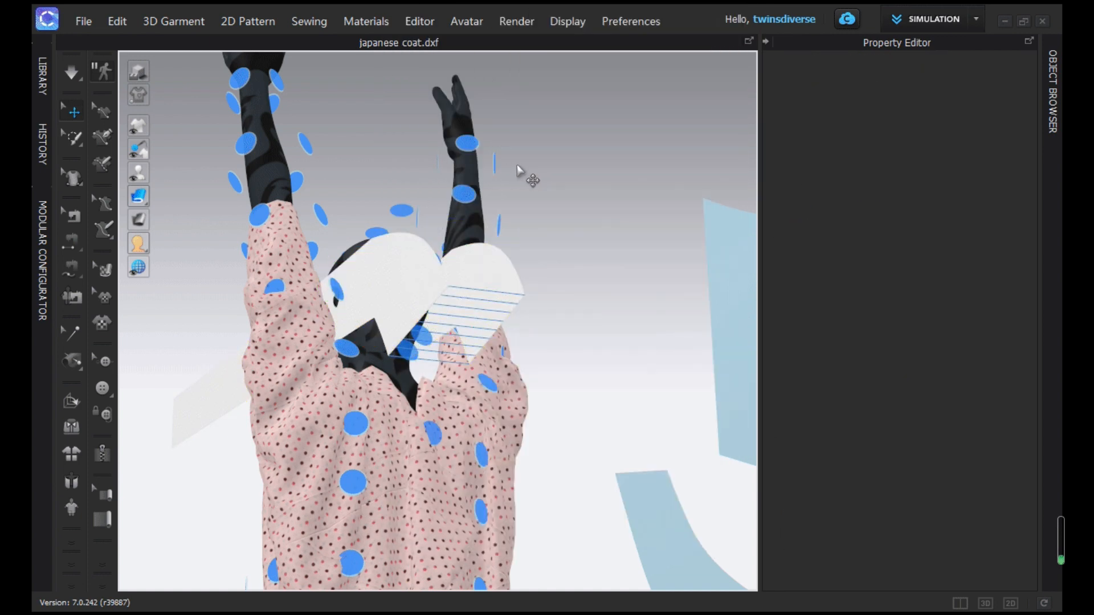
Sew the front panel's front opening edge to the long edge of the front band in the 2D pattern, segment by segment
right_drag(336, 279, 514, 343)
click(1010, 603)
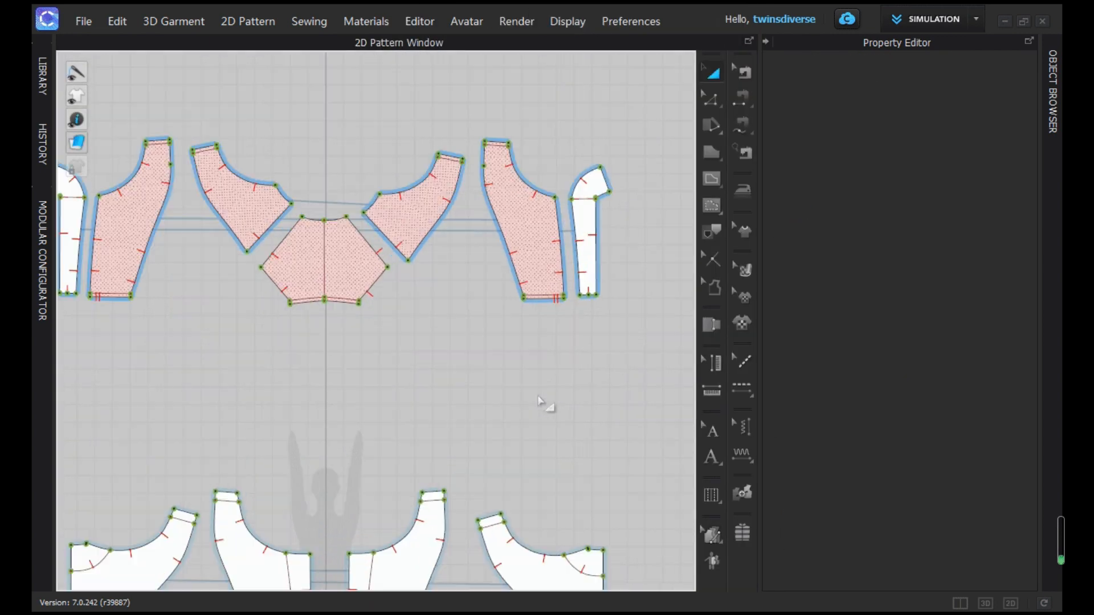
click(553, 208)
click(557, 279)
click(586, 277)
click(559, 327)
click(588, 329)
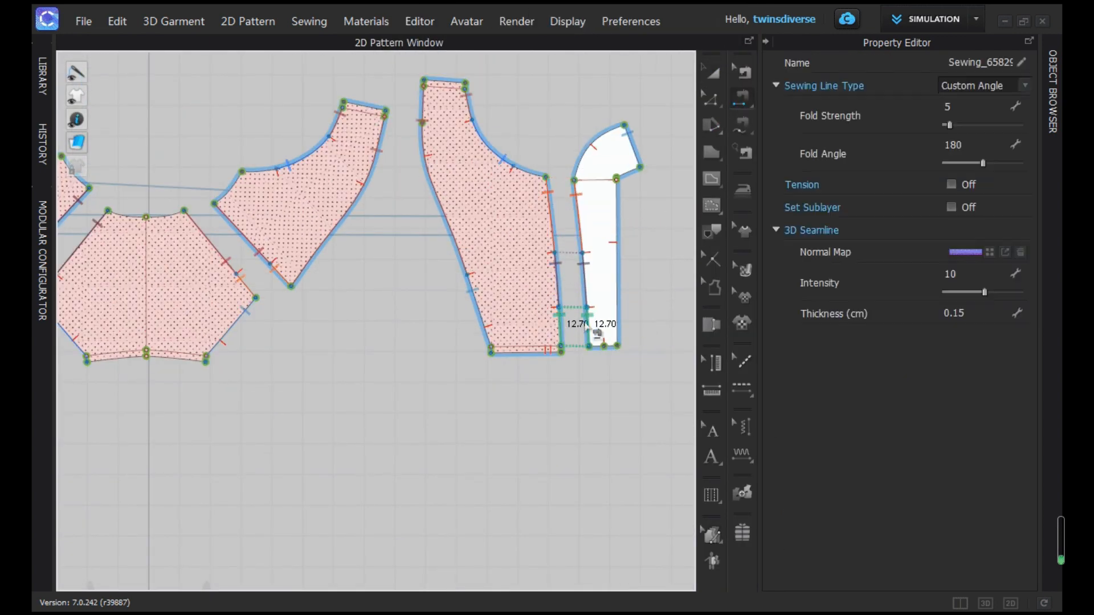
Simulate the garment in 3D to drape the newly sewn front bands
scroll(587, 329, down, 2)
middle_drag(342, 342, 480, 304)
click(985, 603)
click(71, 73)
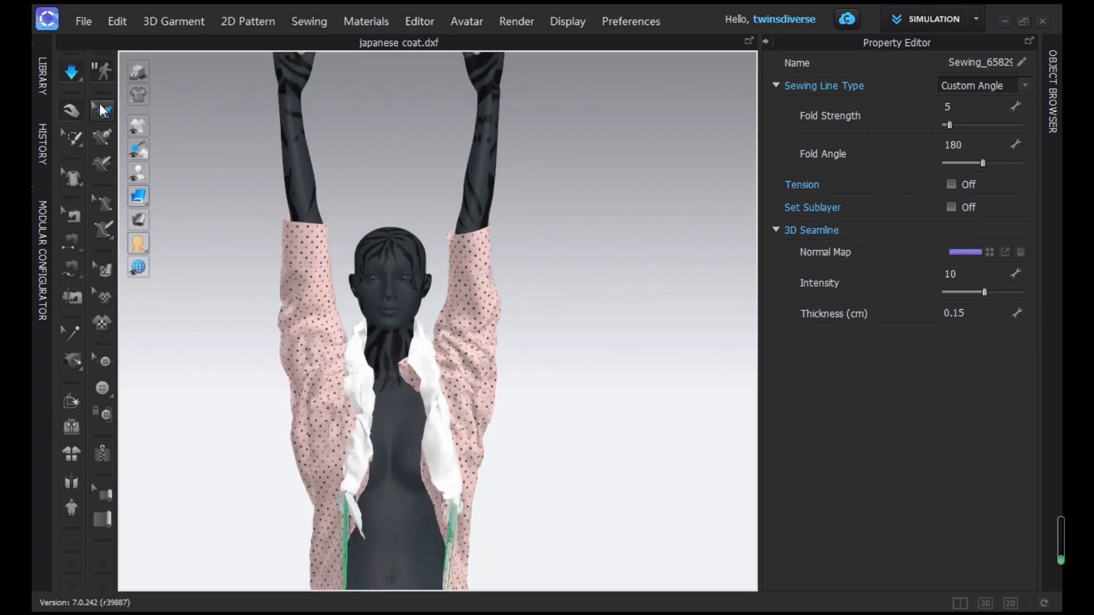
Try strengthening the front band while the simulation is running
click(377, 457)
right_click(375, 457)
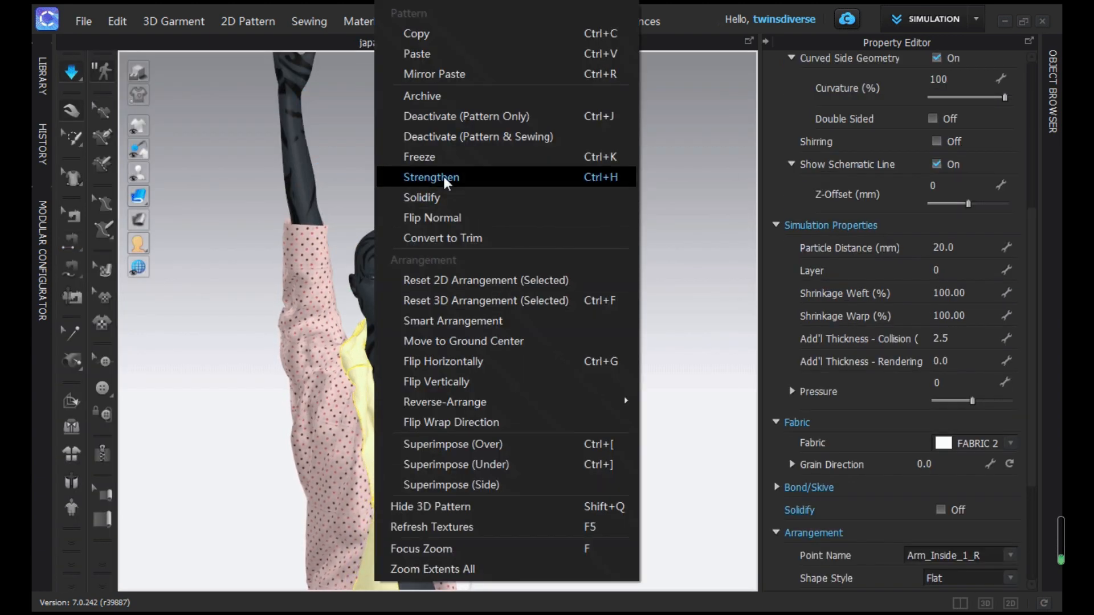
click(447, 183)
right_click(375, 432)
click(447, 244)
right_click(535, 405)
click(530, 405)
Pull the front band at the back of the neck to straighten it during simulation
right_drag(529, 399, 154, 351)
click(371, 343)
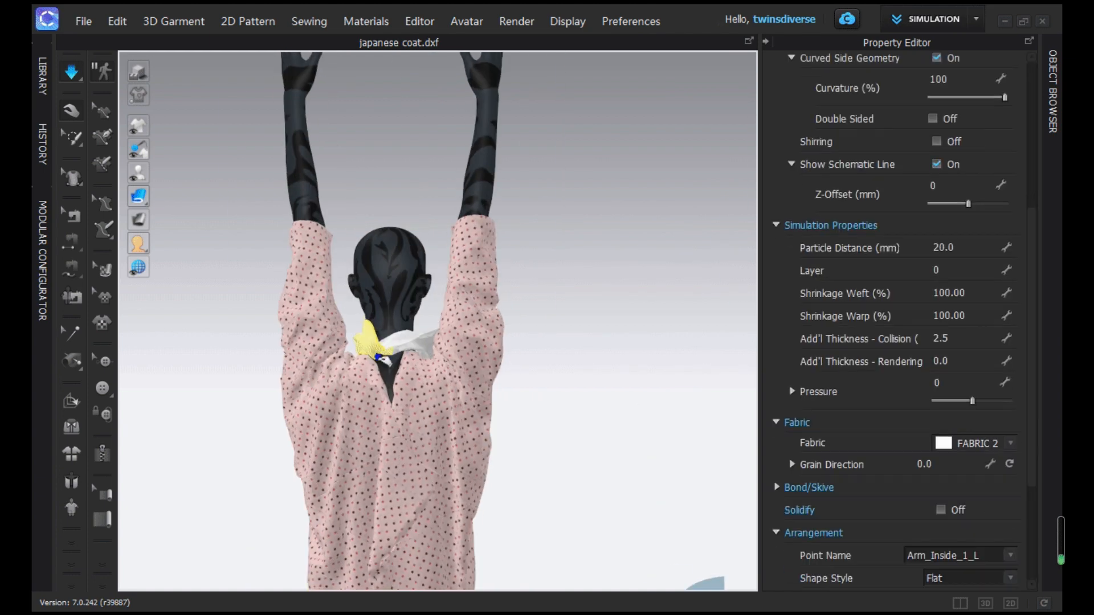
middle_drag(353, 421, 344, 317)
right_drag(344, 317, 182, 285)
Apply the FV2_01_A.pos pose from the library to the avatar
click(44, 84)
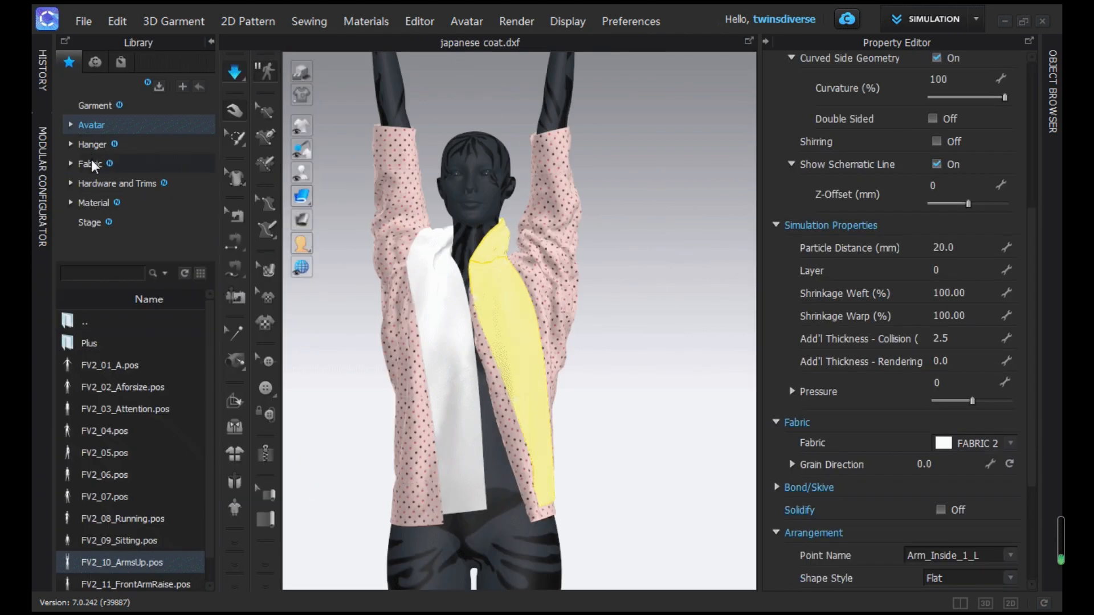
click(84, 124)
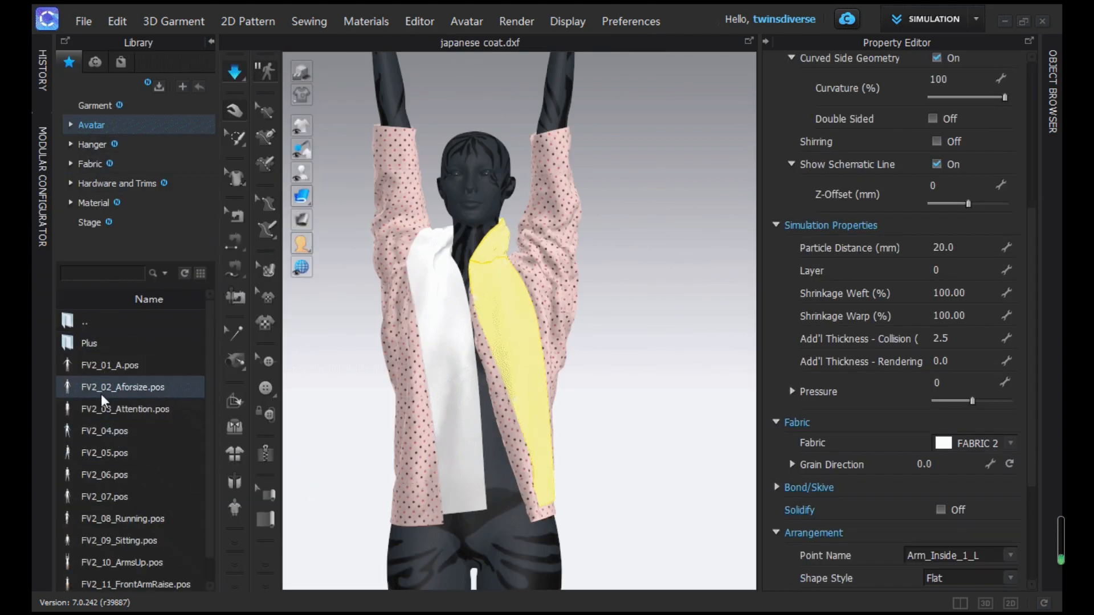
double_click(106, 365)
click(557, 361)
Pull the polka-dot front panel and its sleeve into place over the avatar's lowered arm
drag(477, 329, 467, 341)
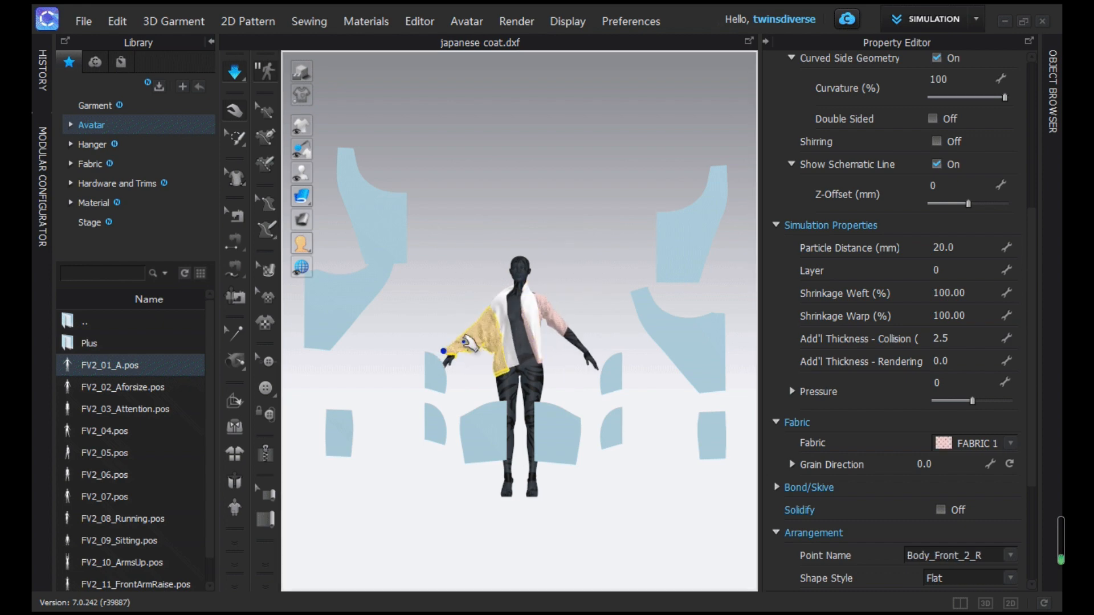
click(748, 40)
scroll(535, 299, up, 5)
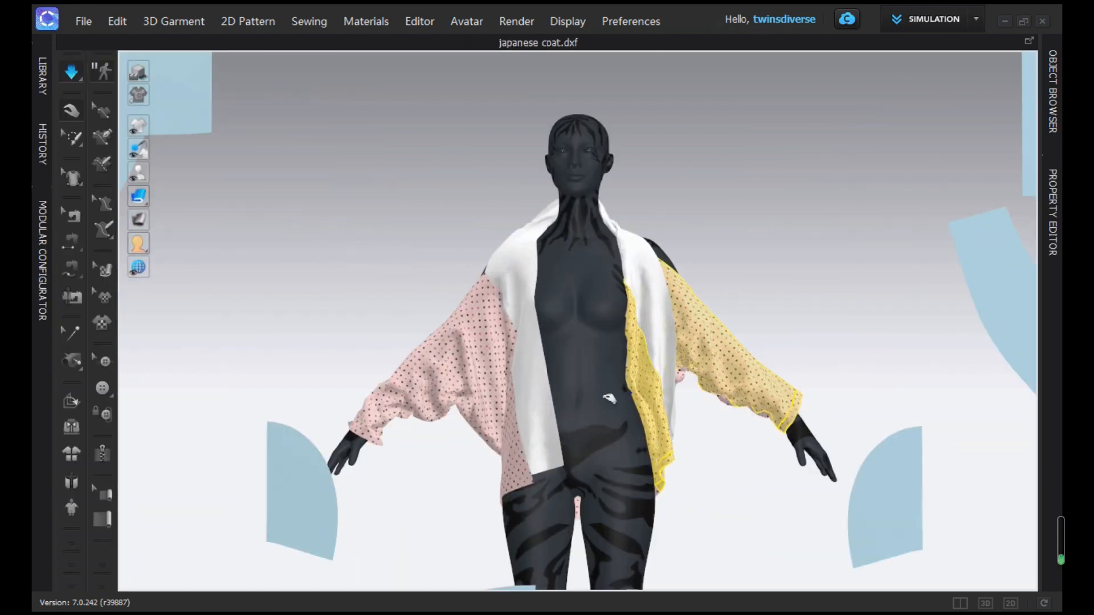
Pull the bands smooth across the upper back and straighten the twisted front band along the chest
right_drag(535, 299, 655, 355)
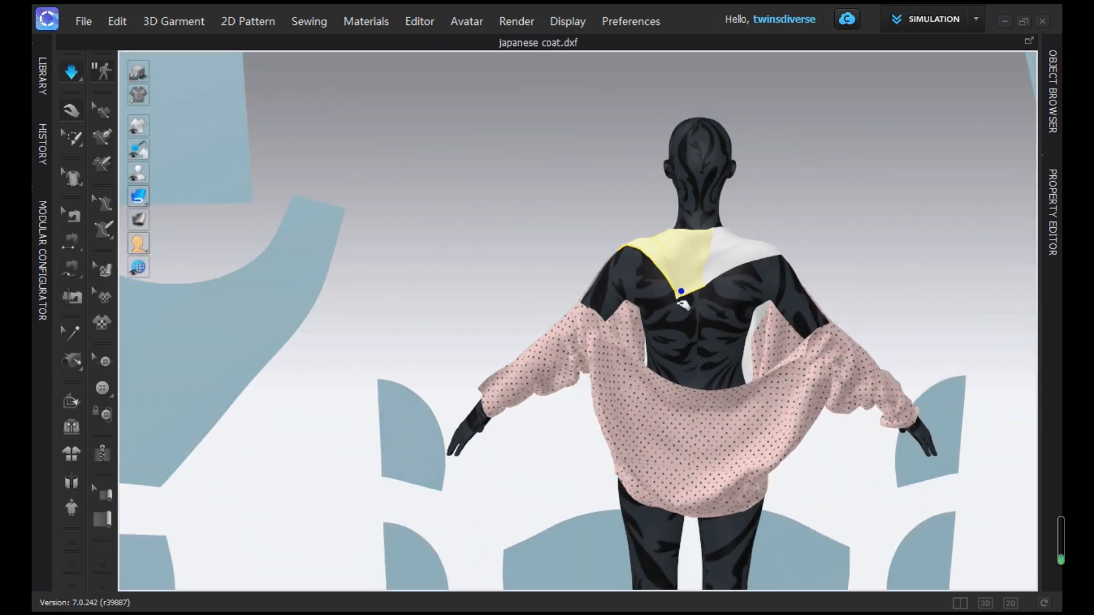
drag(682, 305, 789, 227)
right_drag(788, 227, 786, 351)
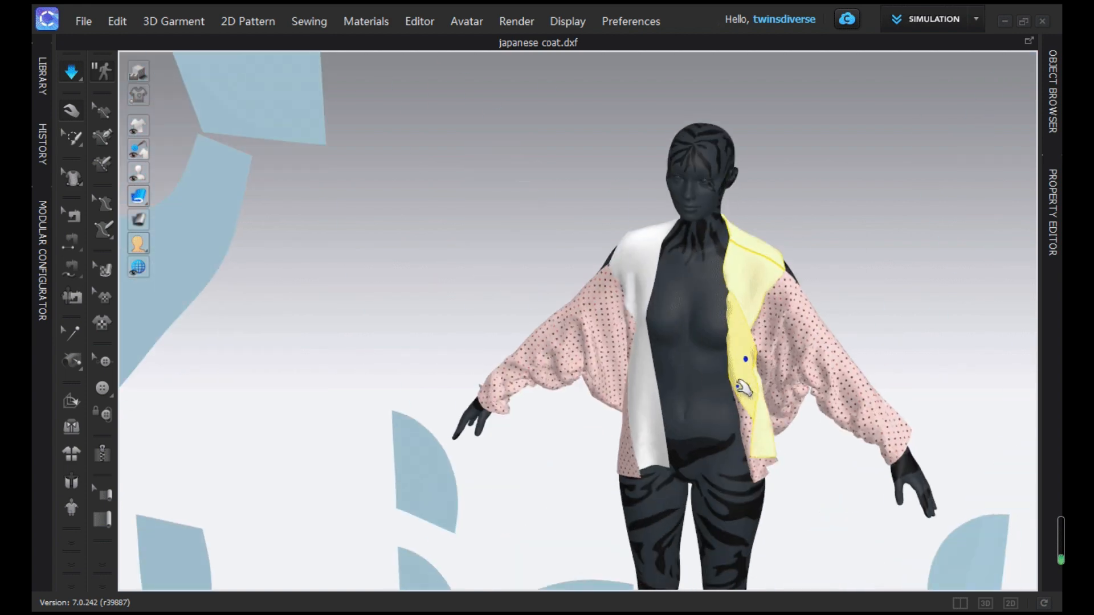
drag(736, 447, 797, 395)
Strengthen both front bands and pull the second one flat over the shoulder and down the chest
right_click(749, 370)
click(797, 177)
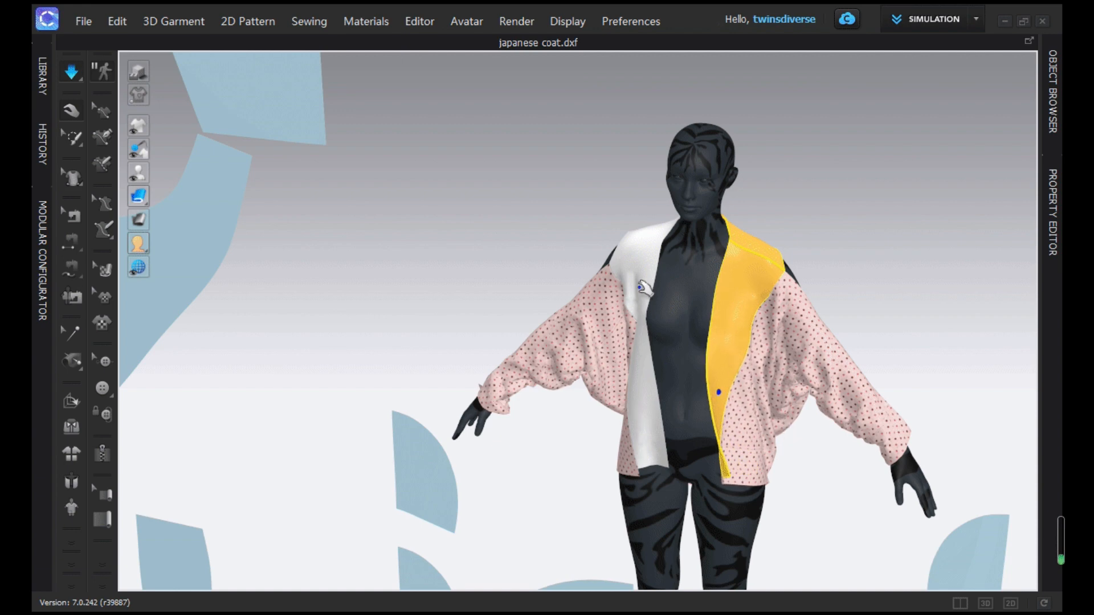
right_click(639, 287)
click(686, 177)
drag(660, 246, 618, 240)
drag(644, 378, 661, 390)
right_drag(698, 382, 781, 385)
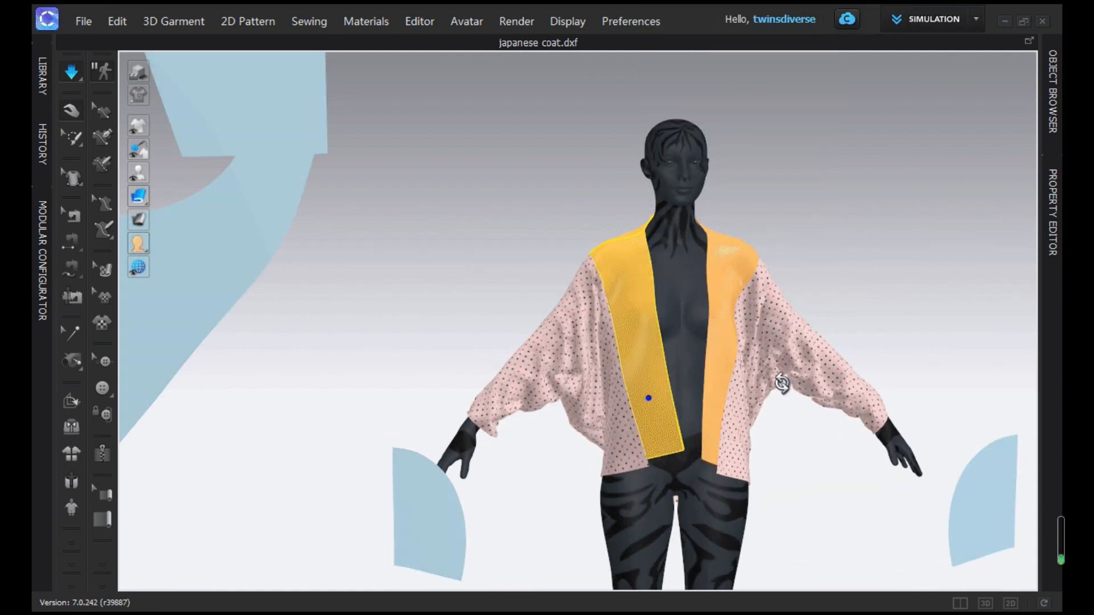
Sew the center back panel's neckline to the back edges of the two front bands and simulate
key(2)
key(8)
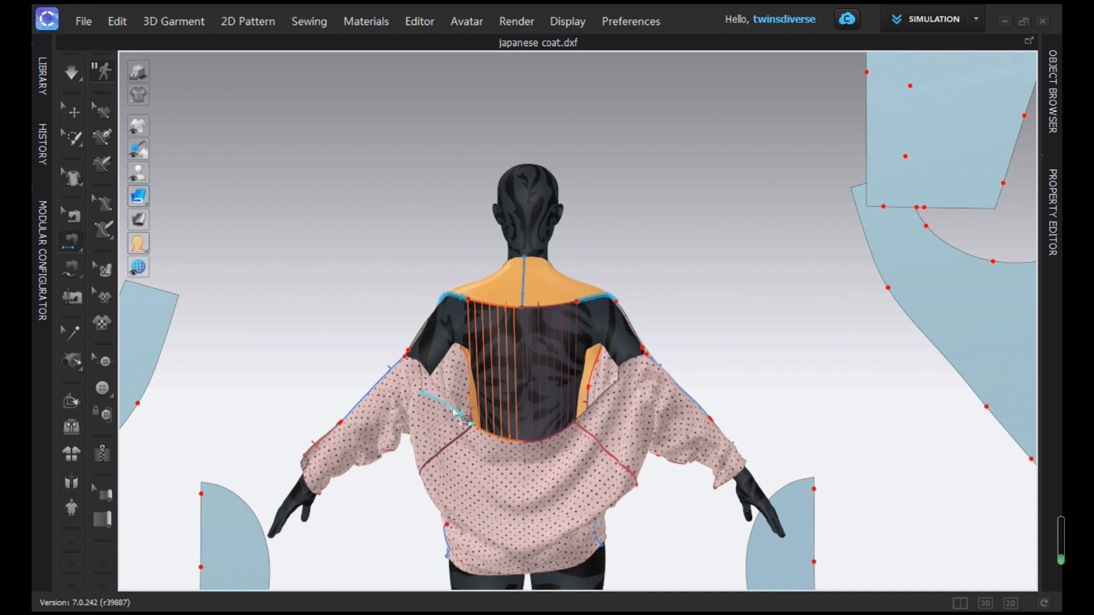
key(2)
key(8)
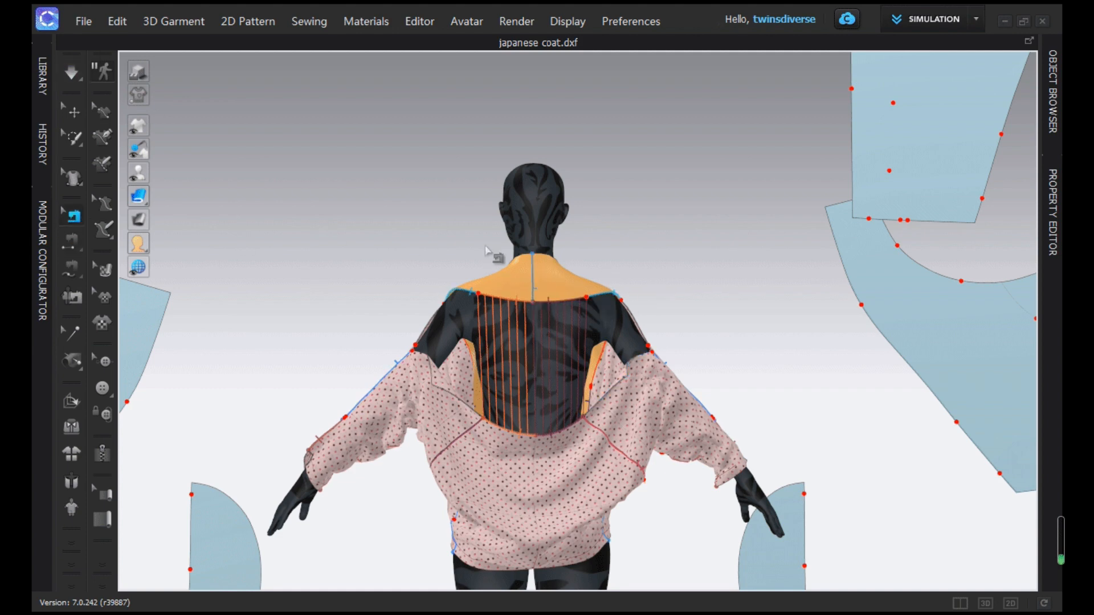
click(71, 77)
Segment-sew the shoulder edge of the front band to the top edge of the back sleeve panel
right_drag(353, 393, 507, 408)
scroll(507, 408, up, 3)
click(72, 242)
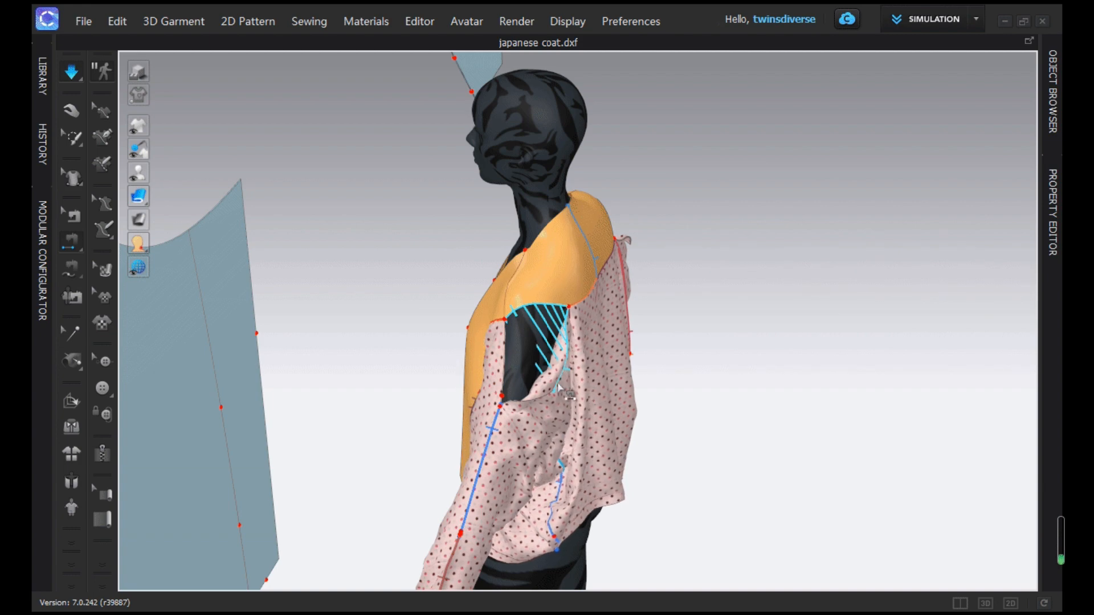
right_drag(698, 362, 597, 371)
click(1010, 603)
scroll(521, 465, down, 5)
scroll(469, 302, up, 8)
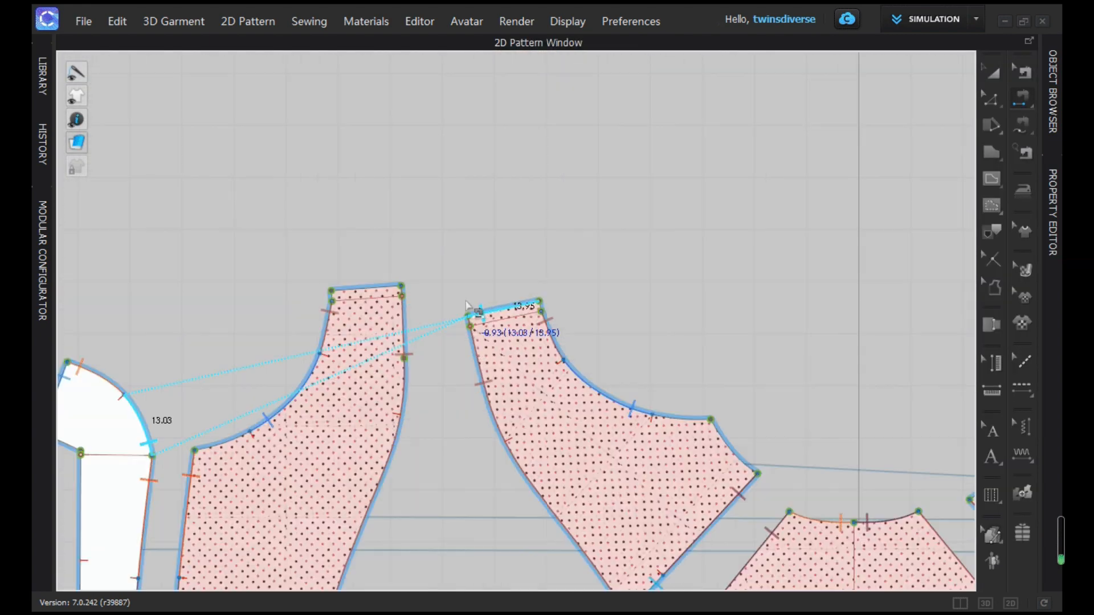
scroll(467, 303, down, 3)
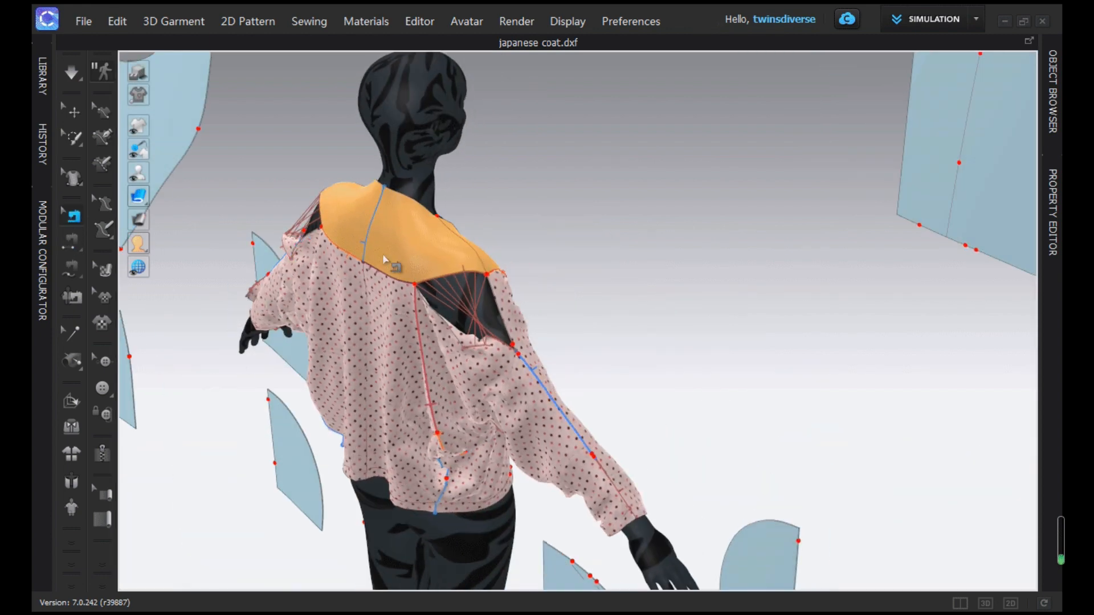
Reverse the crossed shoulder seam between the front band and the back sleeve panel and simulate
right_click(429, 282)
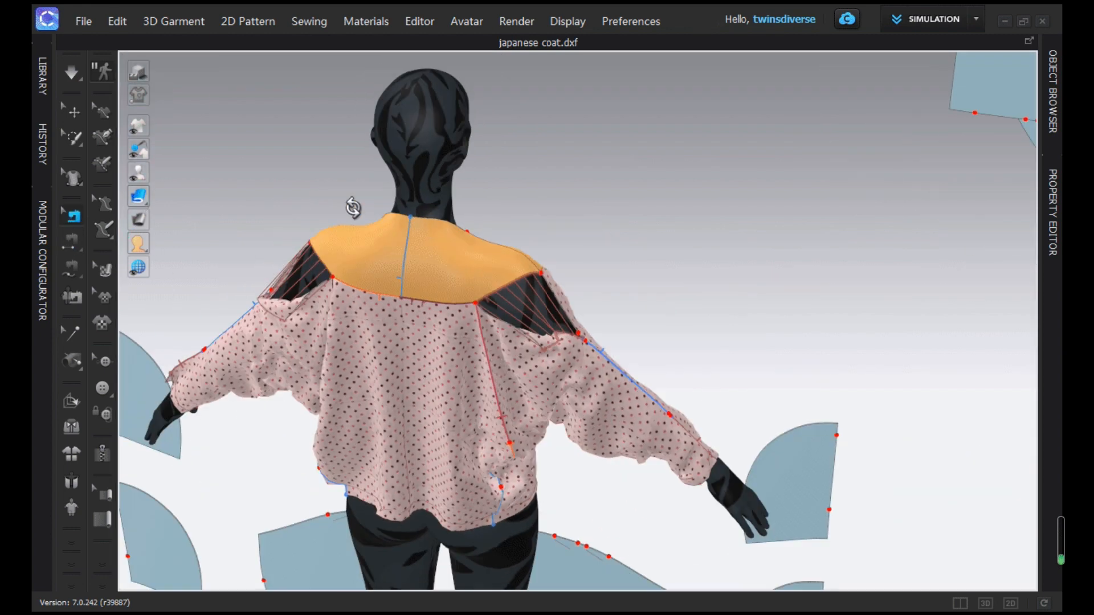
click(71, 72)
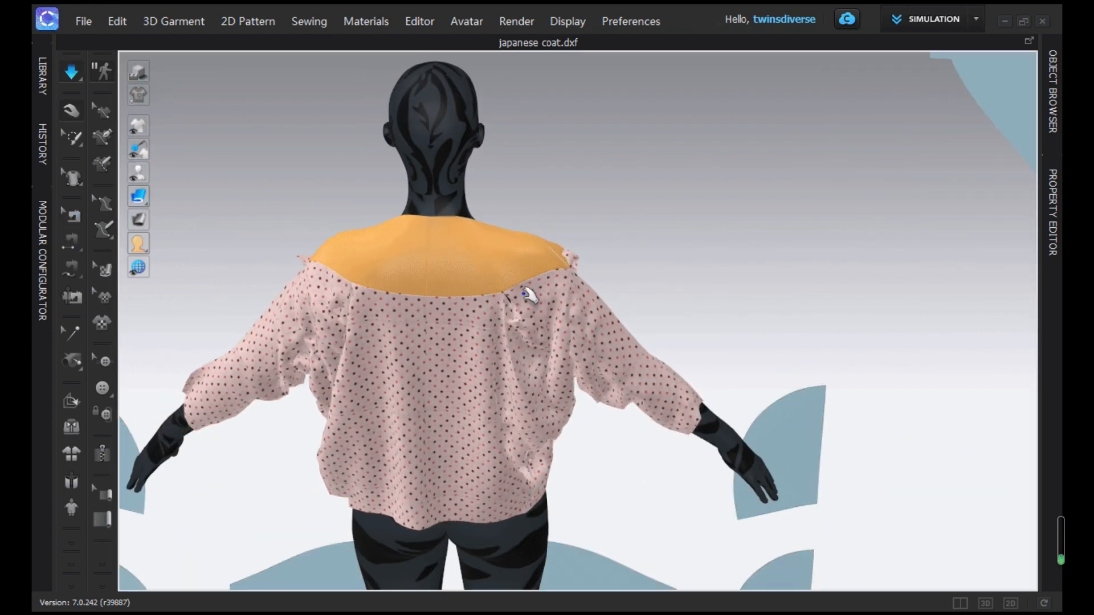
right_drag(547, 317, 683, 336)
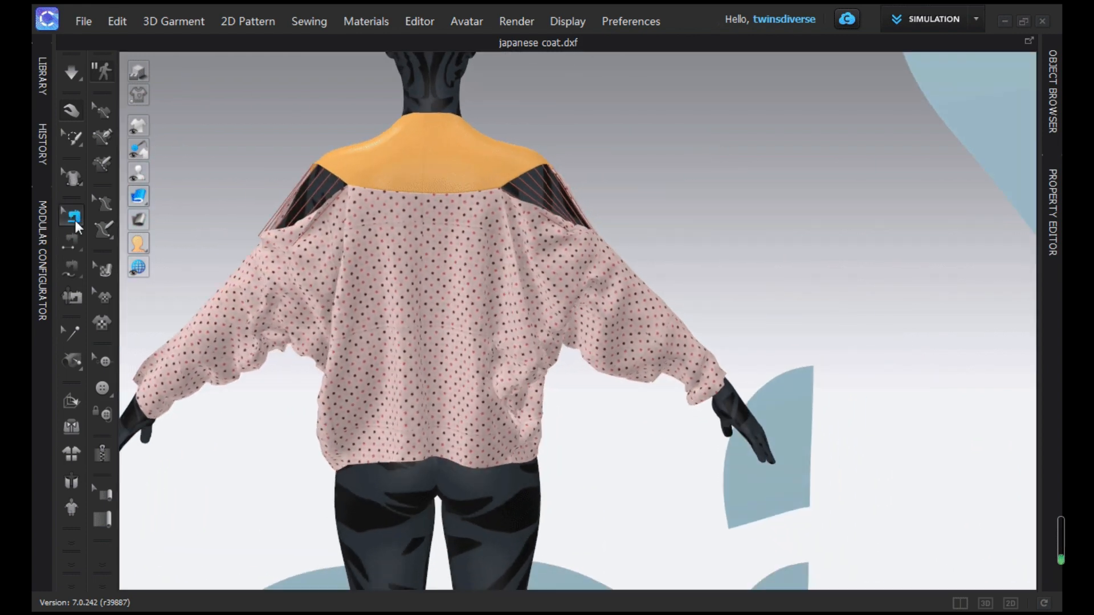
Delete the two seams joining the front bands to the center back neckline and simulate
right_click(396, 195)
right_click(449, 196)
click(71, 72)
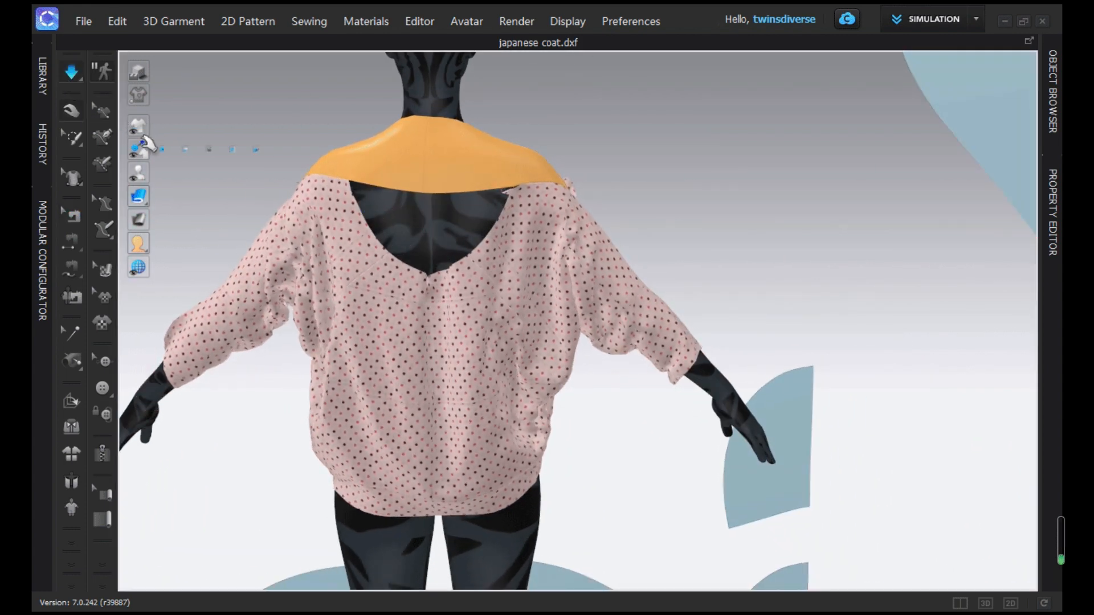
Free-sew the curved back edges of both front bands to the matching halves of the center back panel's neckline
click(396, 304)
click(1011, 604)
scroll(666, 376, up, 5)
middle_drag(659, 395, 582, 284)
scroll(628, 244, down, 5)
click(1028, 126)
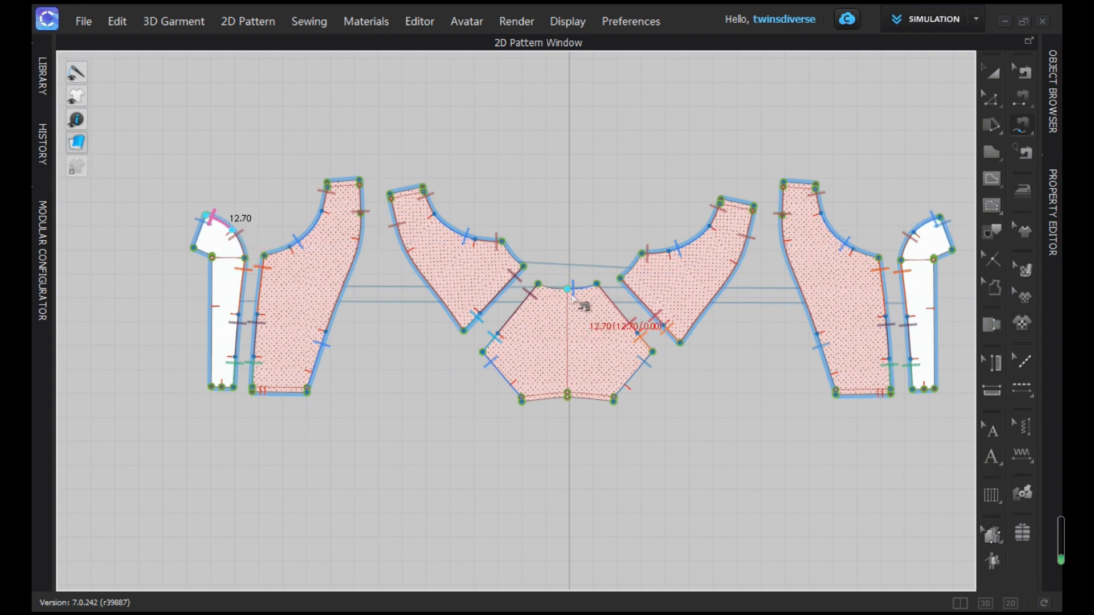
Inspect the new back neckline seams in 3D and simulate the garment to close them
click(986, 603)
mouse_move(326, 194)
right_down()
mouse_move(391, 199)
mouse_move(342, 198)
right_up()
click(75, 216)
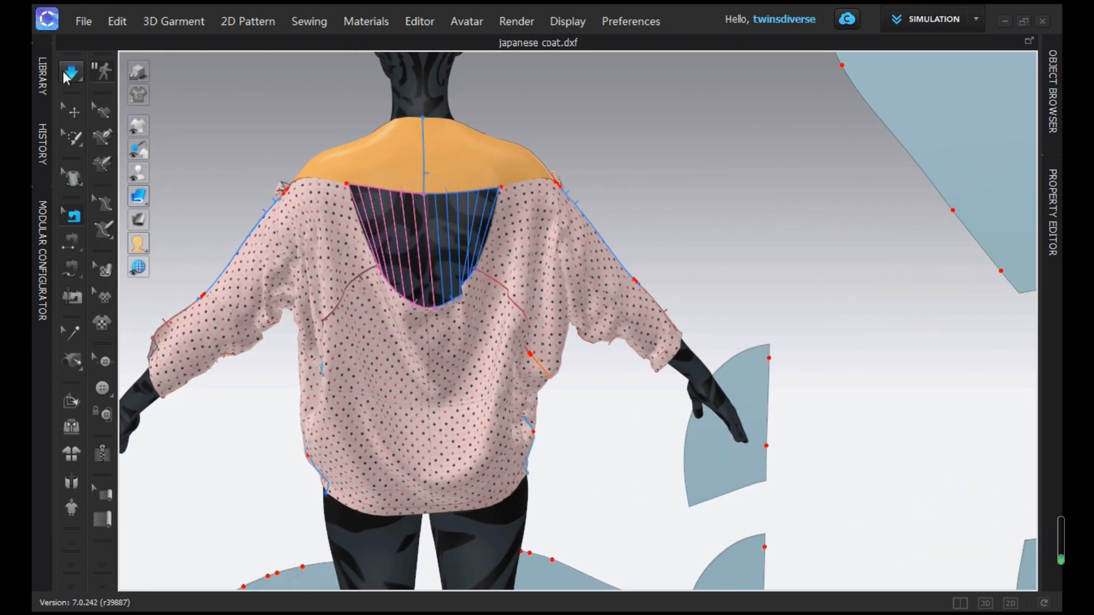
click(70, 73)
Sew the back sleeve panel's top edge to the front band across the open shoulder gap and simulate
right_drag(317, 249, 377, 245)
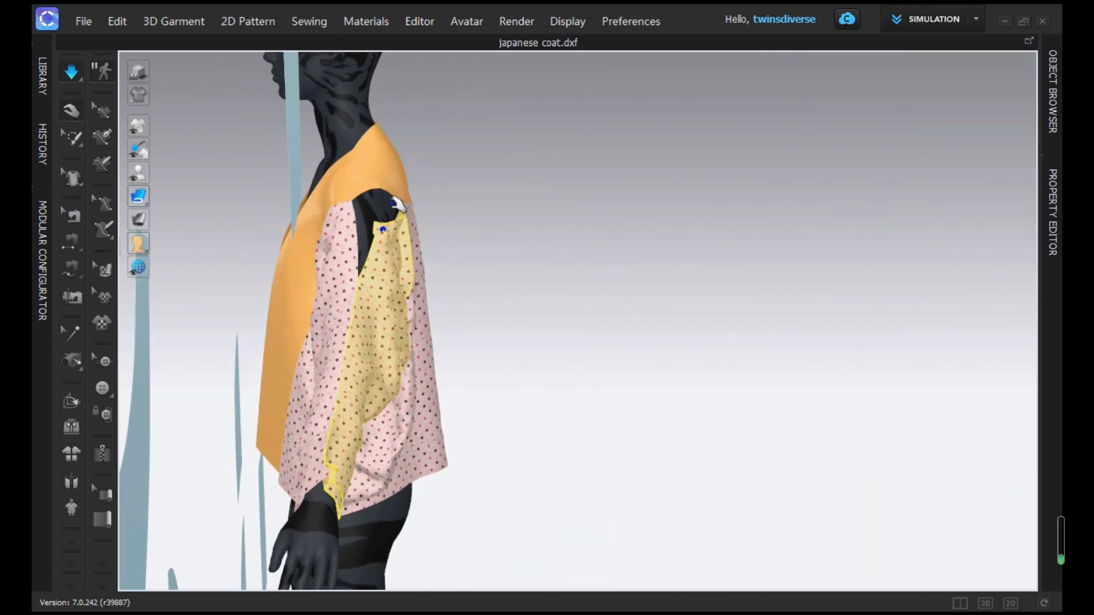
click(72, 245)
right_drag(263, 246, 198, 254)
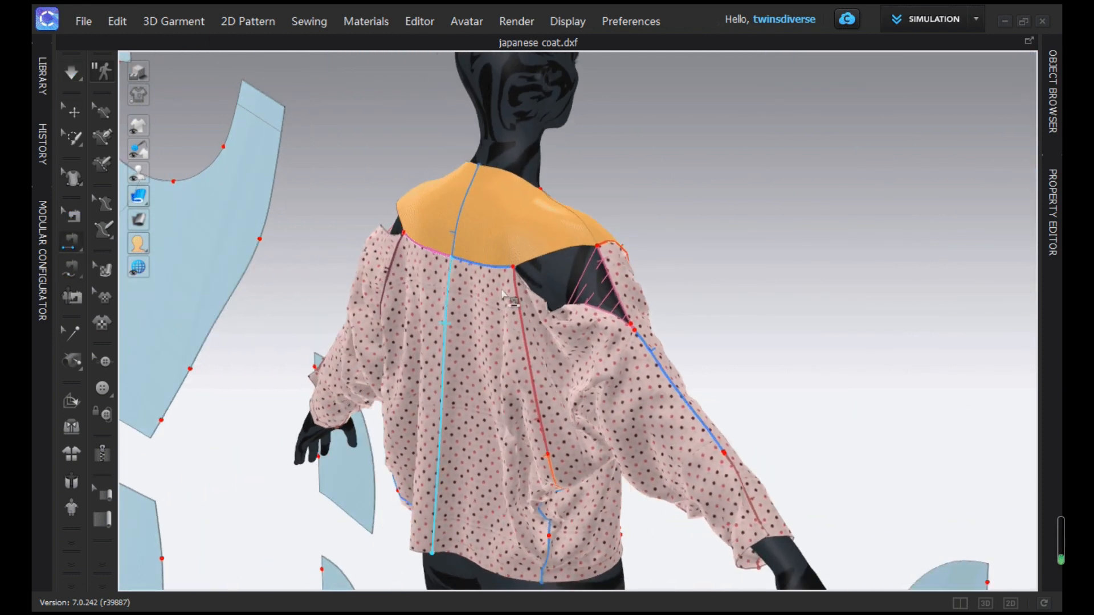
click(537, 299)
right_drag(359, 279, 387, 280)
click(77, 77)
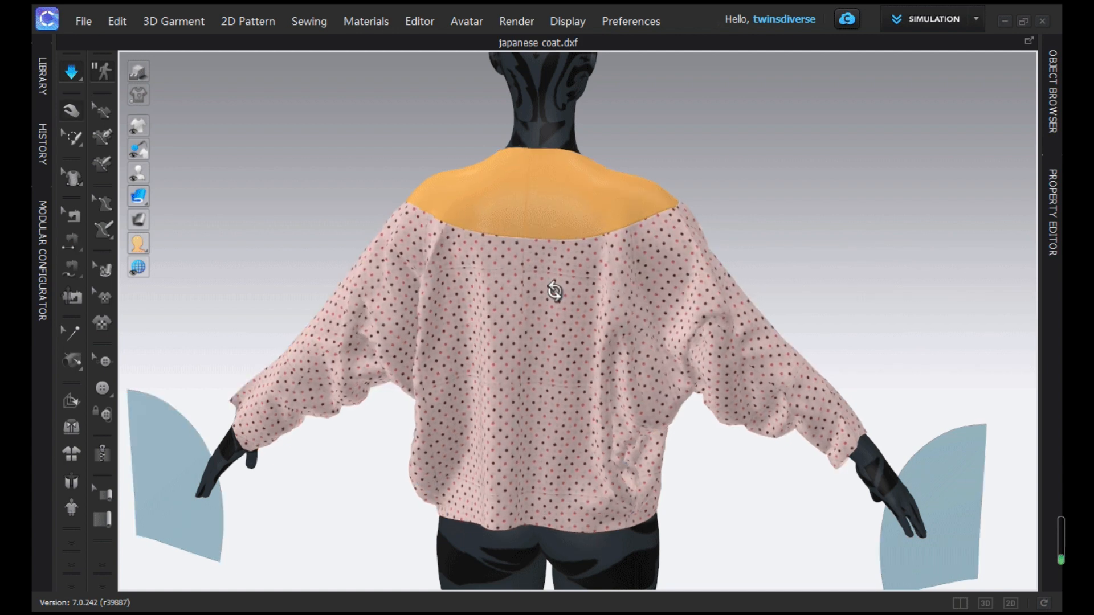
Pull the front bands and the surrounding fabric into place on the avatar's chest during the simulation
right_drag(644, 257, 530, 245)
drag(529, 225, 469, 228)
drag(394, 206, 414, 307)
drag(507, 297, 514, 376)
Turn off Strengthen for both front bands
right_click(514, 377)
click(644, 197)
right_click(392, 261)
click(633, 196)
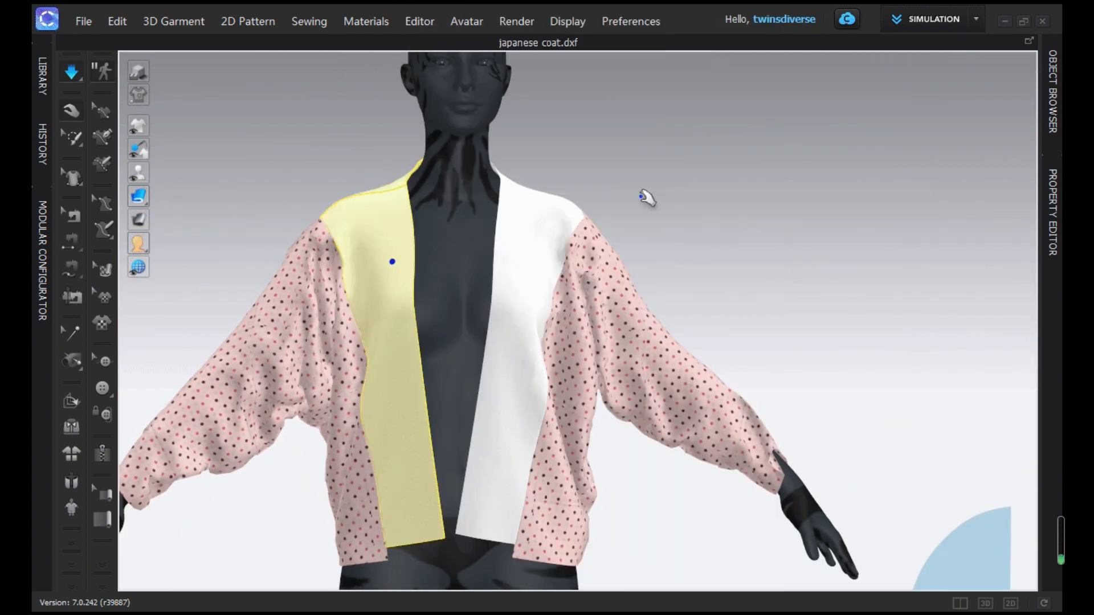
Turn on Bond for both front bands with the Reinforcement (Under…) preset and simulate the garment
click(1054, 212)
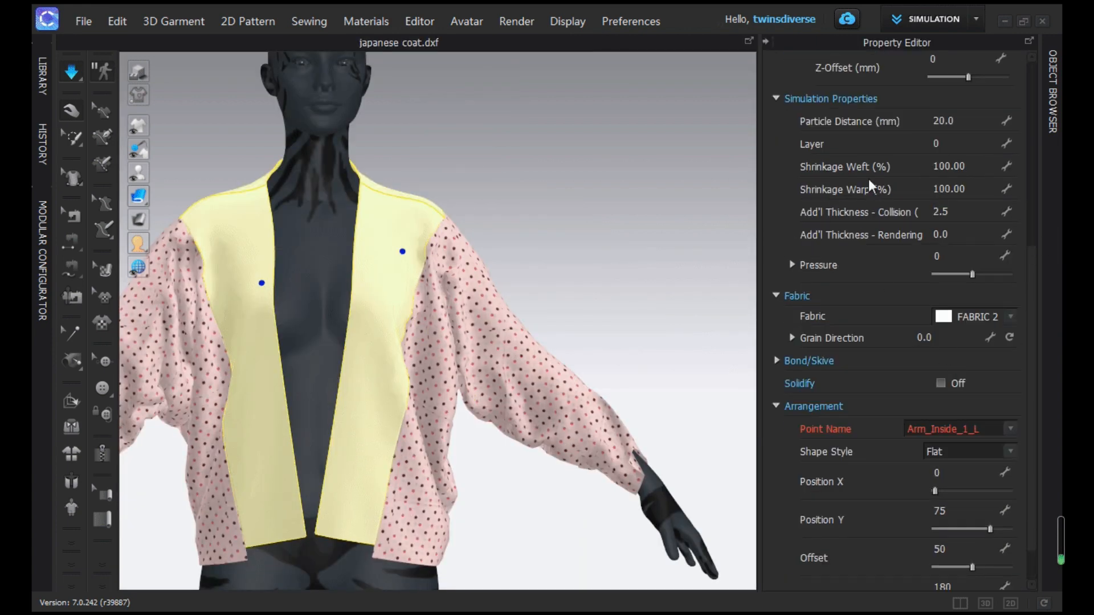
scroll(845, 455, down, 3)
scroll(845, 489, up, 3)
click(777, 360)
click(937, 383)
scroll(955, 420, up, 5)
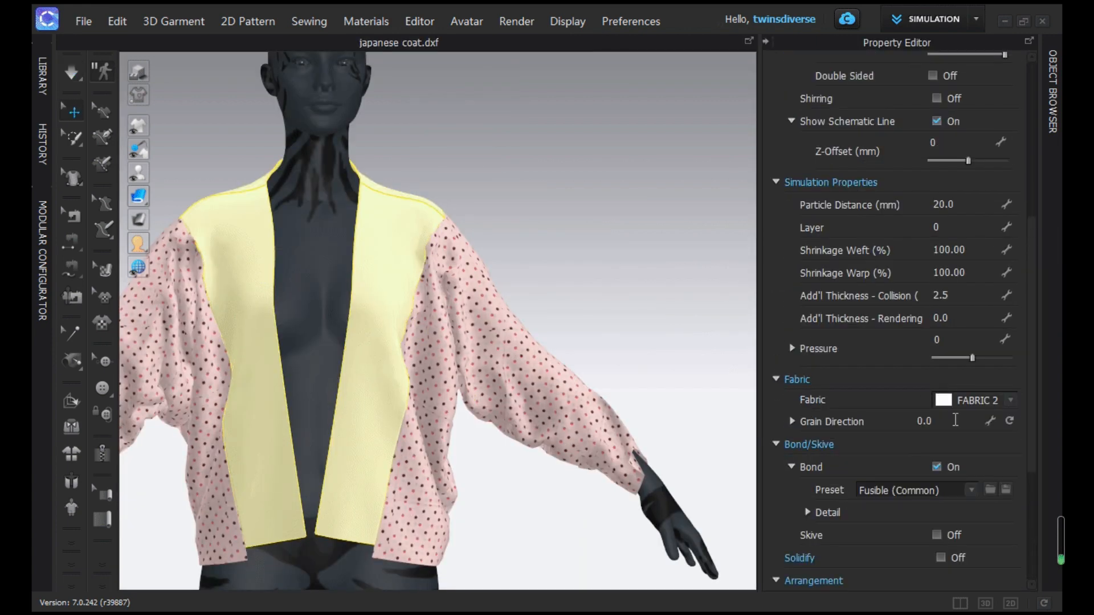
click(72, 73)
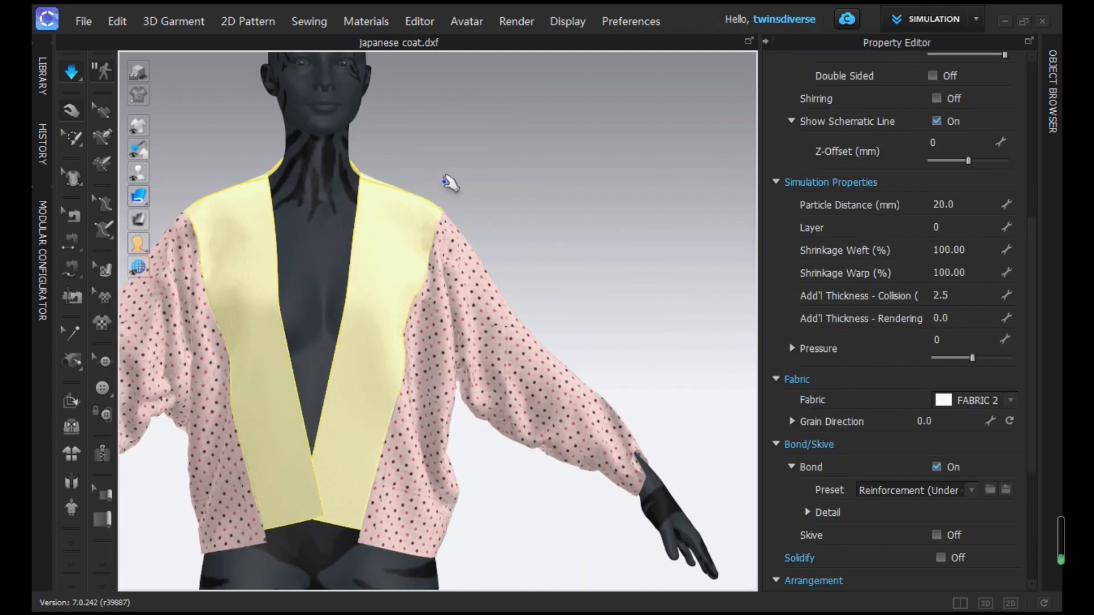
right_drag(449, 180, 589, 237)
scroll(588, 237, down, 3)
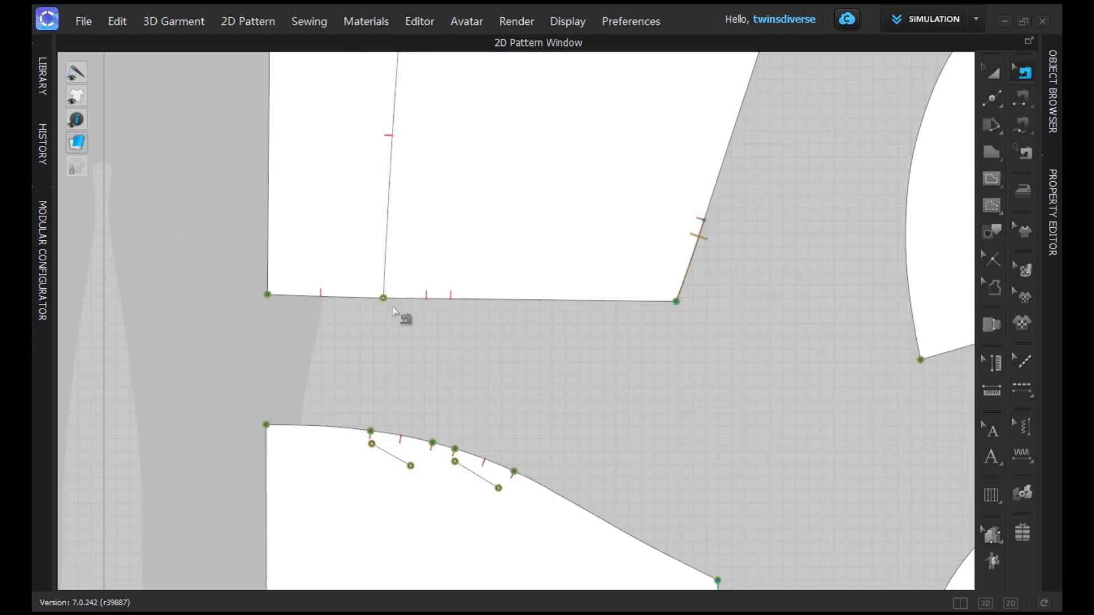
Free-sew the two halves of each of the two pleat sections together along the lower front panel's curved top edge
click(984, 603)
right_drag(608, 499, 595, 514)
click(1009, 602)
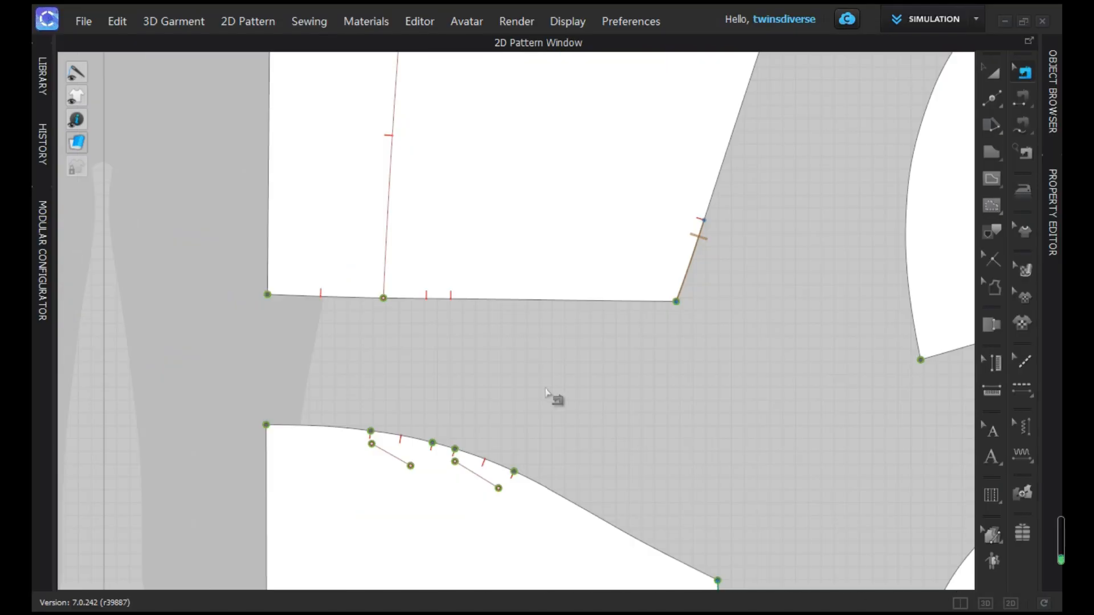
scroll(553, 392, down, 5)
middle_drag(561, 400, 578, 398)
scroll(579, 398, up, 10)
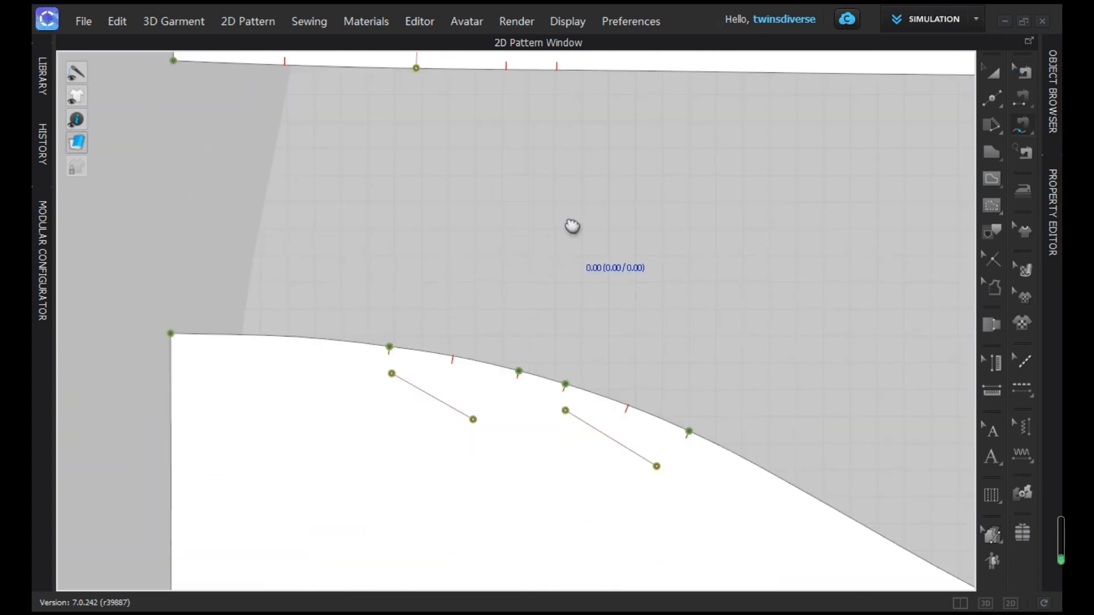
scroll(382, 320, up, 5)
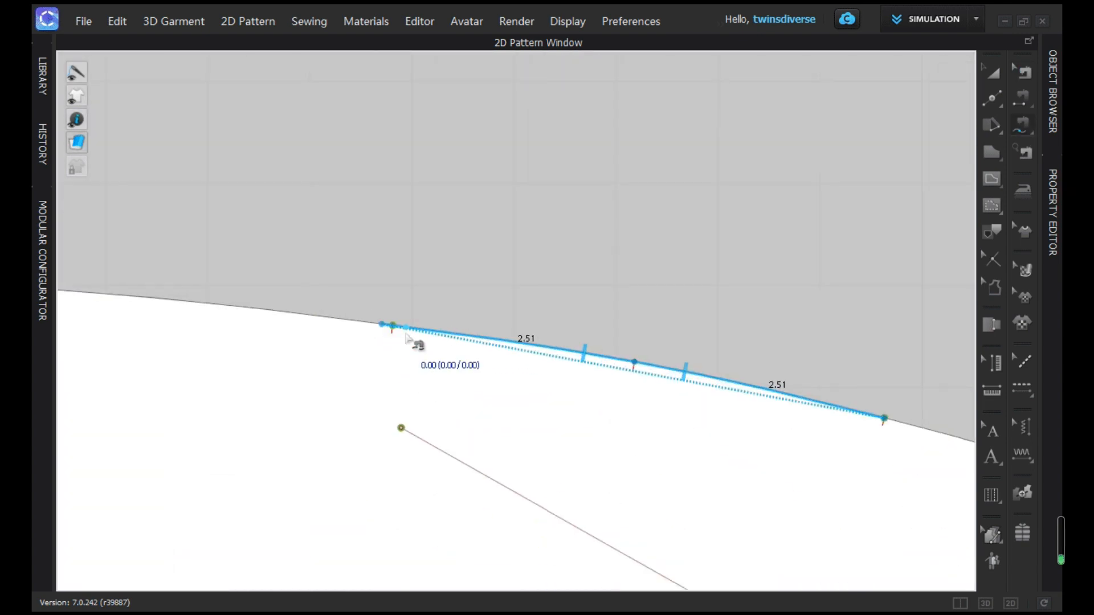
scroll(406, 336, down, 5)
scroll(418, 343, down, 3)
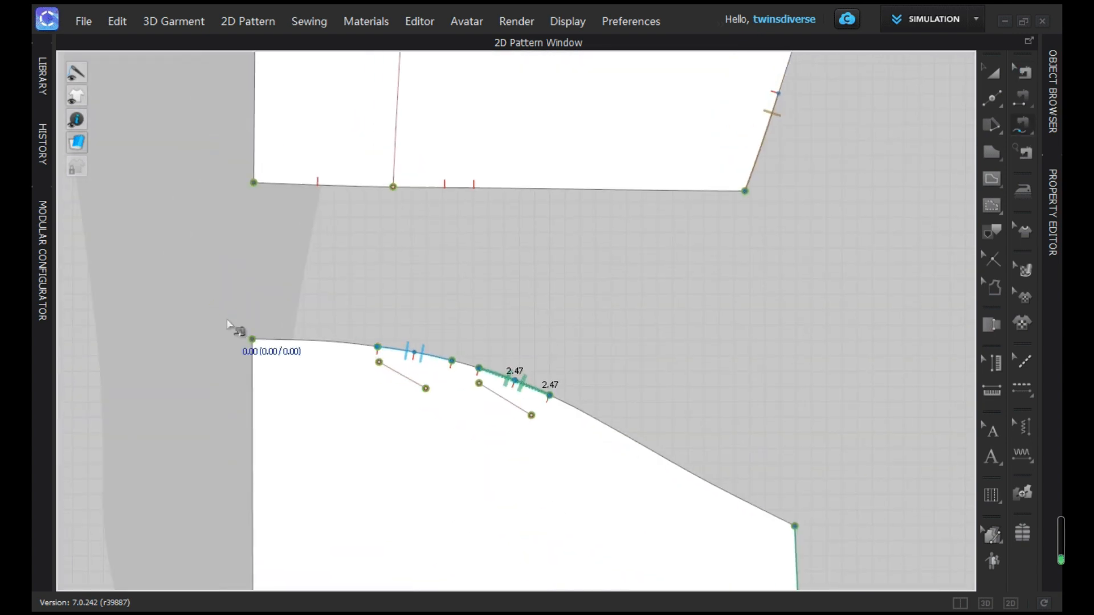
Free-sew the front panel's bottom edge to the lower front panel's top edge in three segments, skipping the two pleats
scroll(383, 360, up, 5)
scroll(390, 361, down, 4)
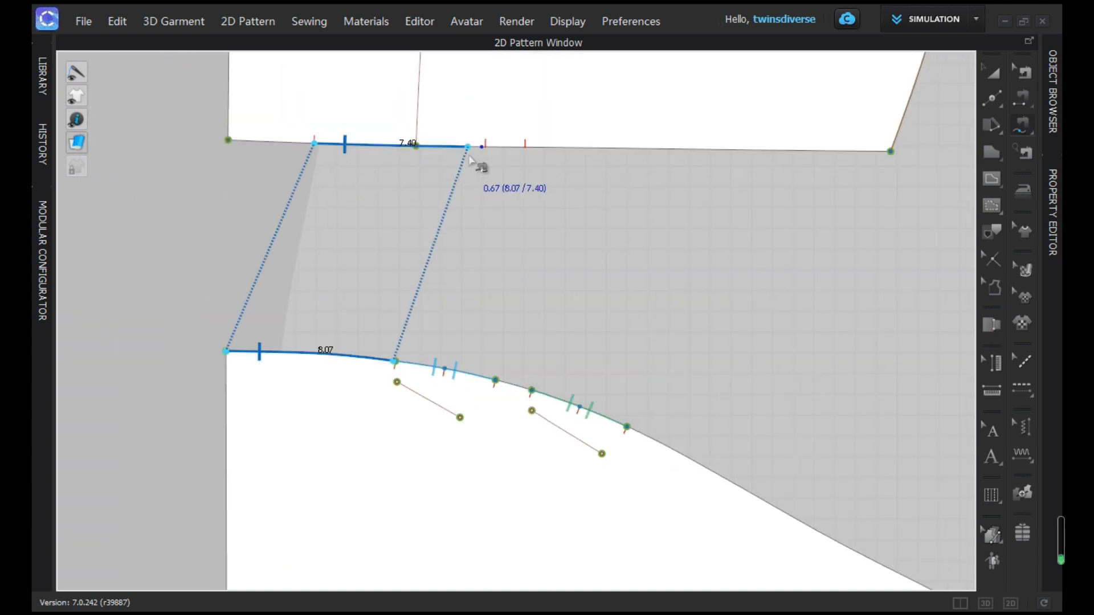
scroll(473, 158, up, 2)
scroll(482, 152, up, 2)
scroll(516, 353, down, 5)
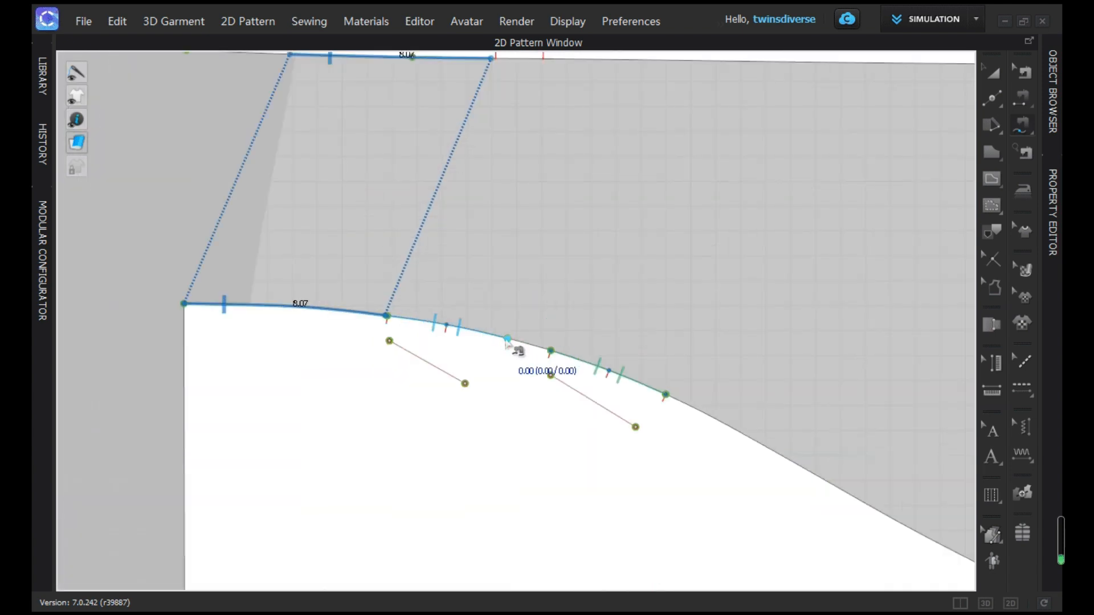
scroll(530, 285, up, 4)
click(590, 221)
scroll(589, 221, down, 4)
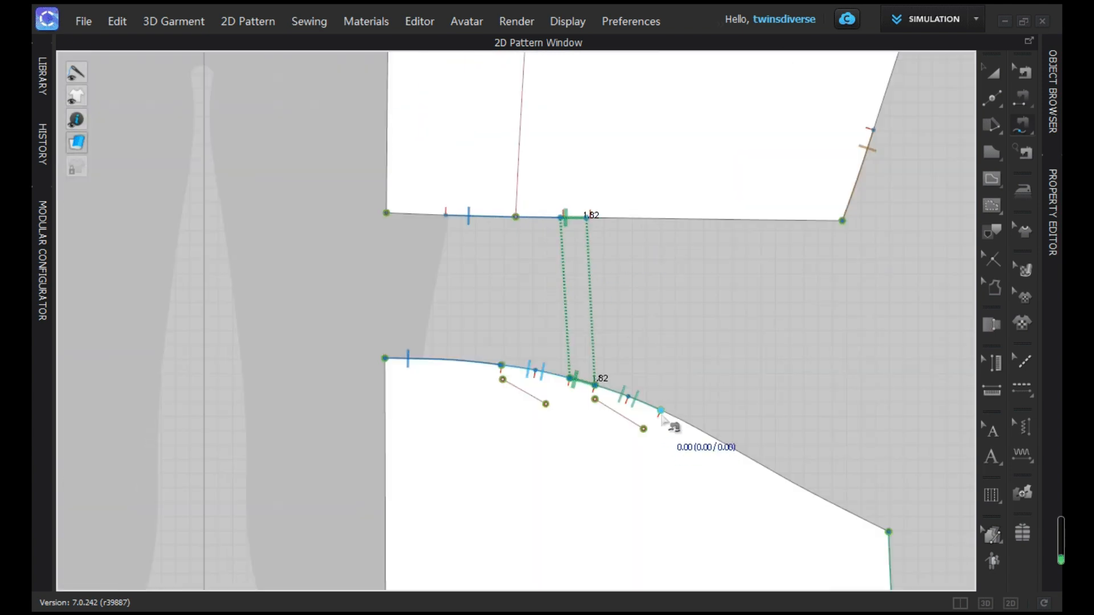
click(842, 220)
scroll(842, 222, down, 7)
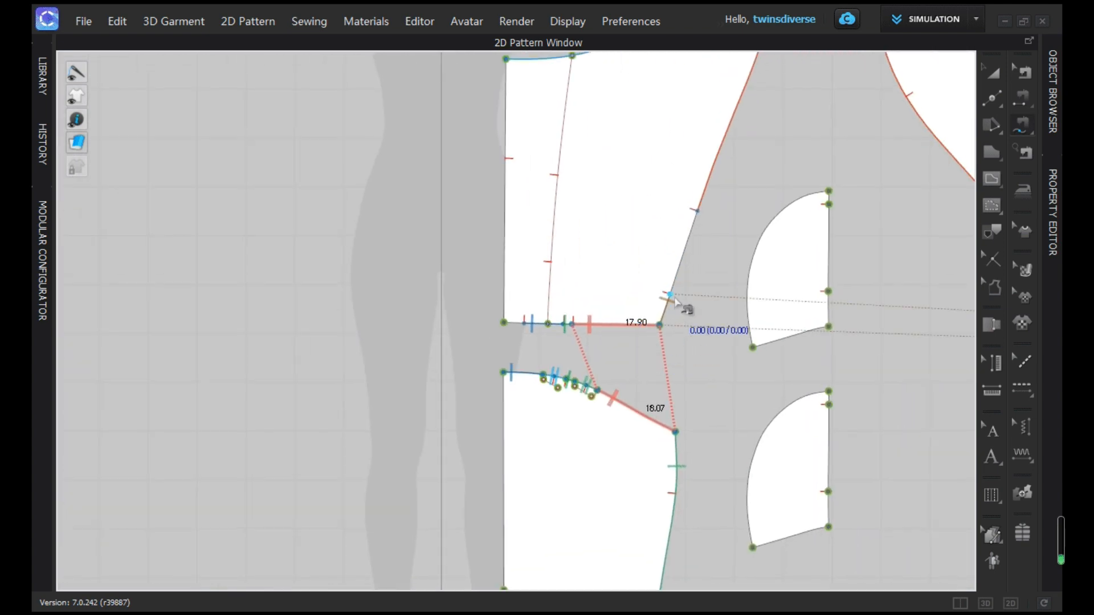
scroll(579, 370, up, 2)
scroll(698, 441, down, 1)
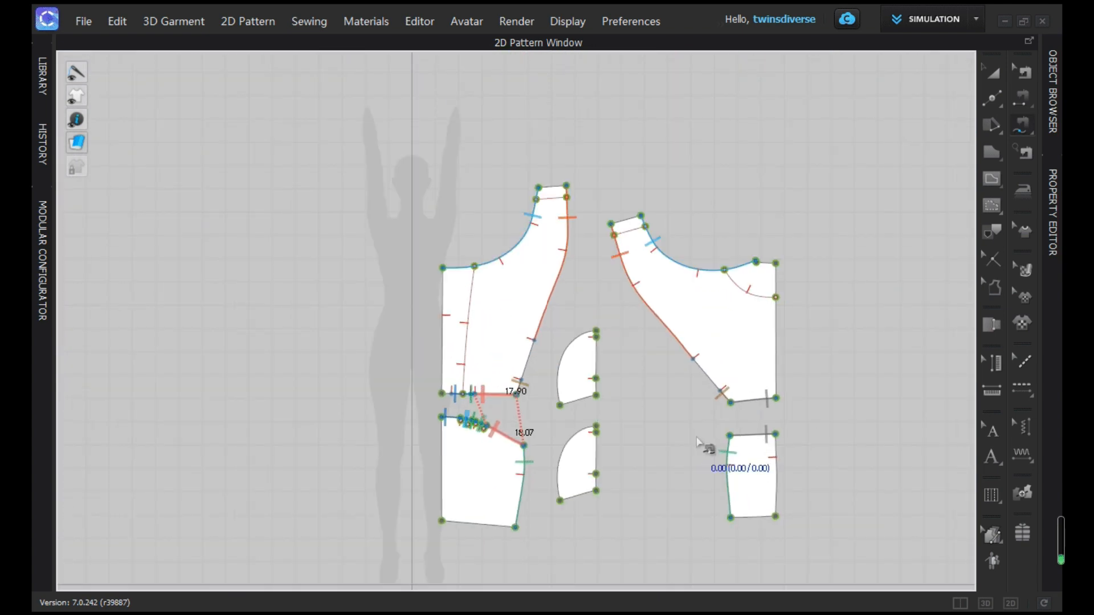
Create symmetric clones with sewing of the back panel and the lower back panel, placed beside the originals
right_click(762, 282)
click(646, 222)
right_click(773, 453)
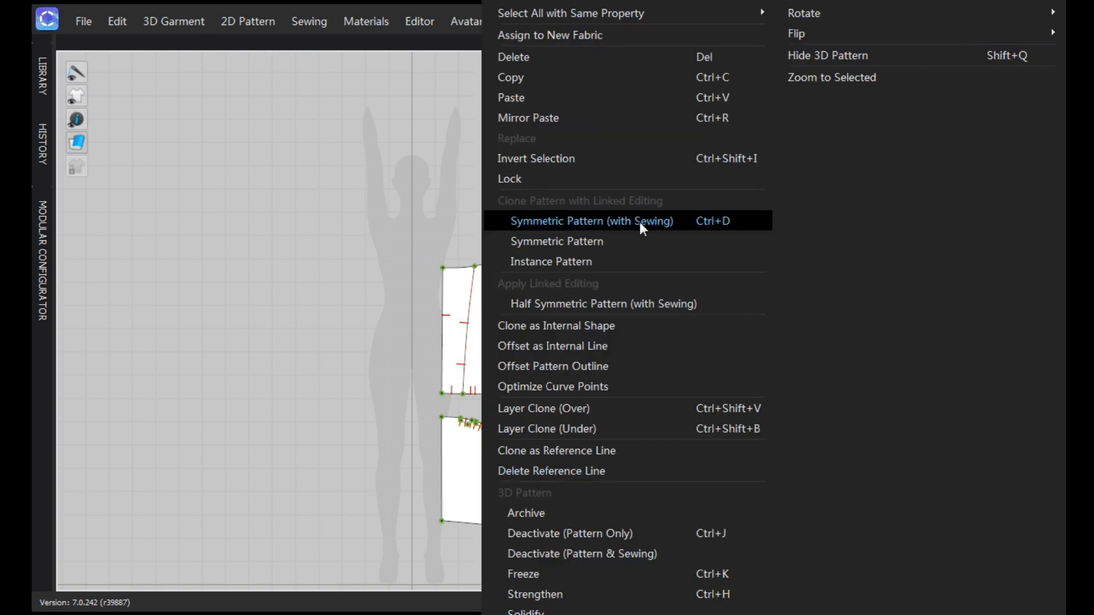
click(640, 223)
Create symmetric clones with sewing of the front panel and the lower front panel, placed across the avatar's centre line
right_click(489, 296)
click(627, 219)
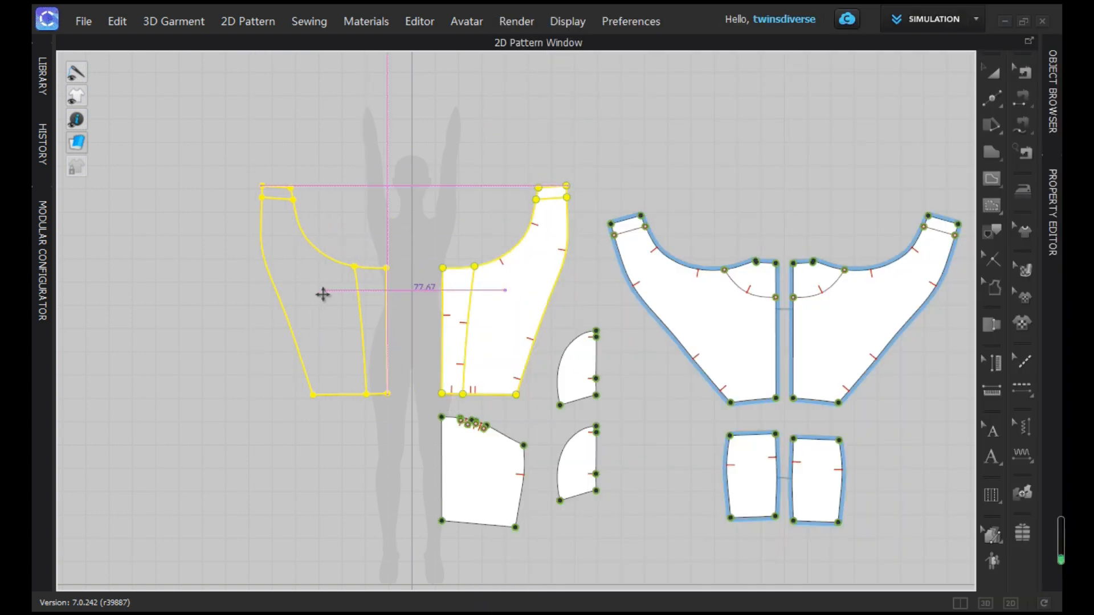
click(322, 298)
right_click(468, 467)
click(606, 221)
click(342, 474)
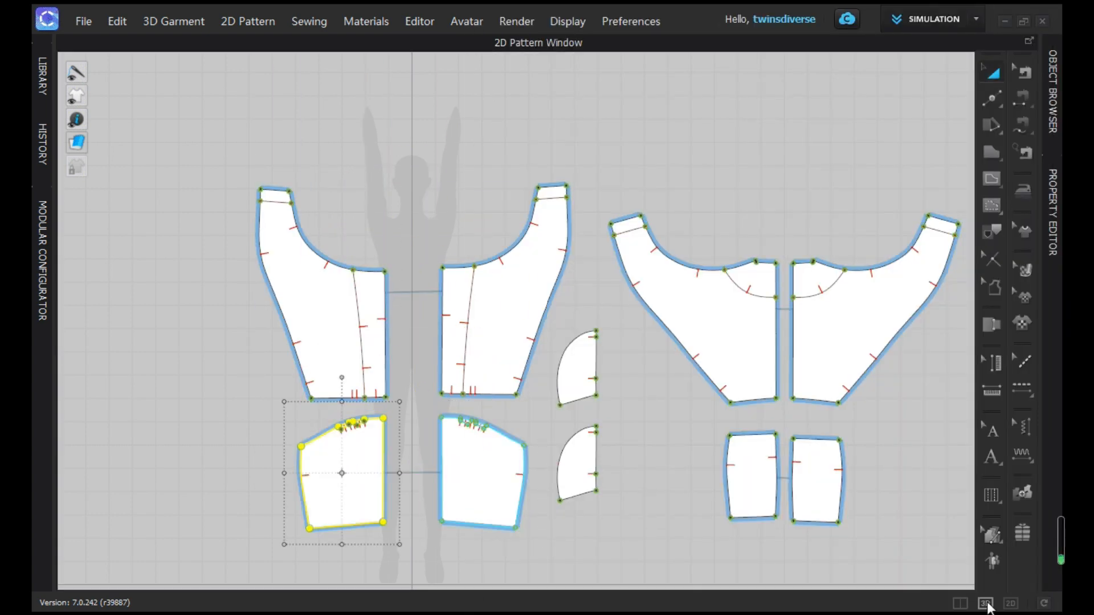
Sew the centre back edges of the two back panels together and those of the two lower back panels together
click(986, 604)
right_drag(607, 343, 294, 349)
click(1011, 604)
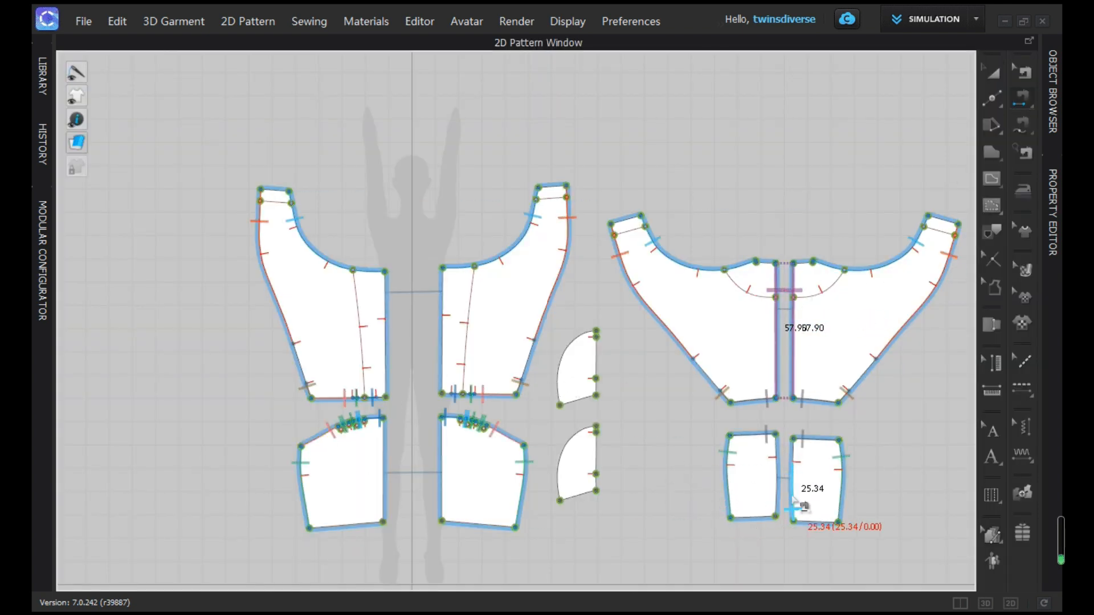
Arrange the new front, back and lower panels around the avatar with its arms raised
click(986, 603)
right_drag(854, 399, 763, 422)
key(q)
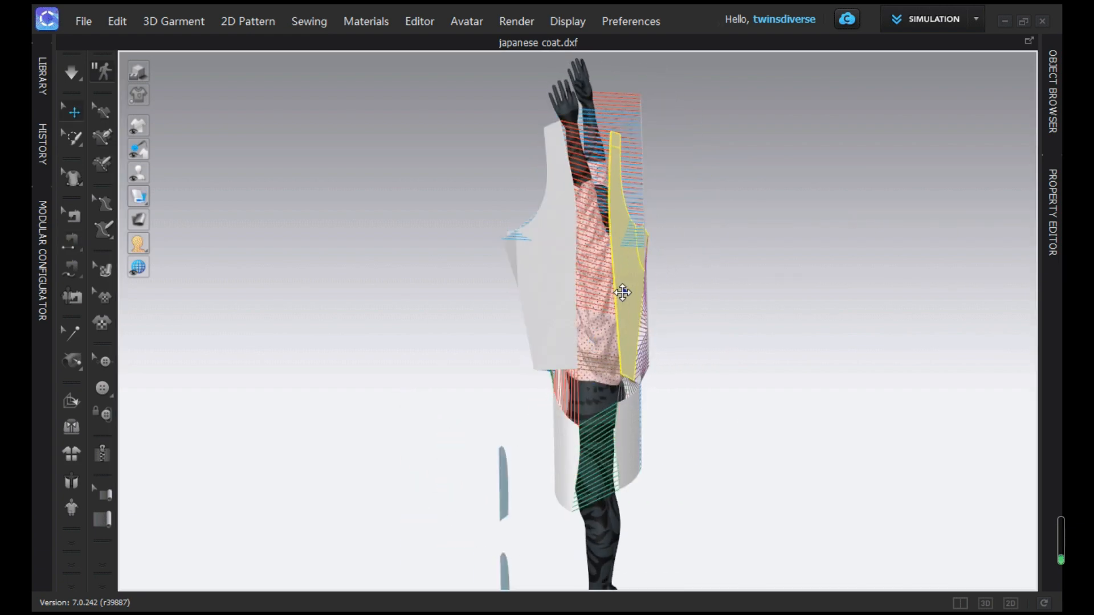
right_drag(615, 284, 731, 288)
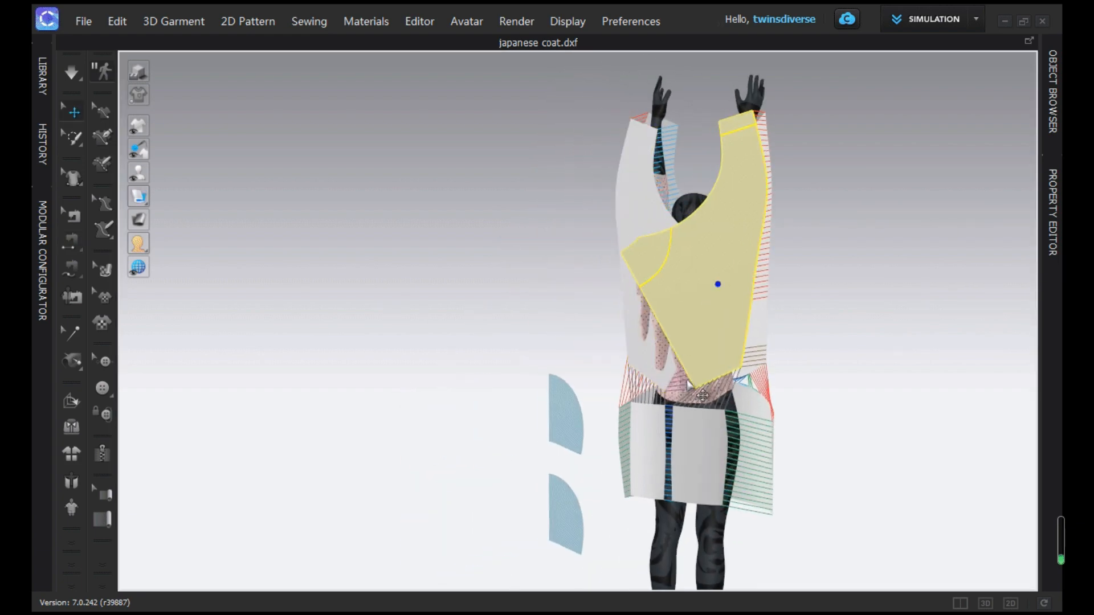
scroll(702, 395, up, 3)
Freeze the panels of the dotted inner garment one after another
right_click(728, 433)
click(826, 158)
right_drag(953, 274, 804, 373)
right_click(825, 229)
click(879, 165)
right_drag(923, 265, 838, 313)
right_click(695, 321)
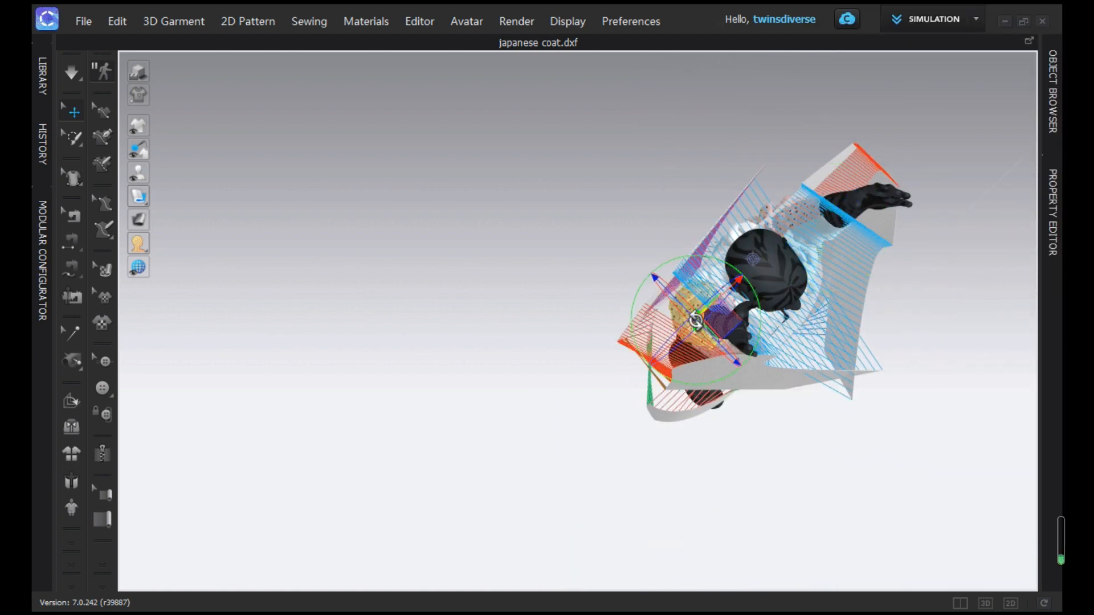
right_drag(695, 321, 586, 176)
right_click(706, 308)
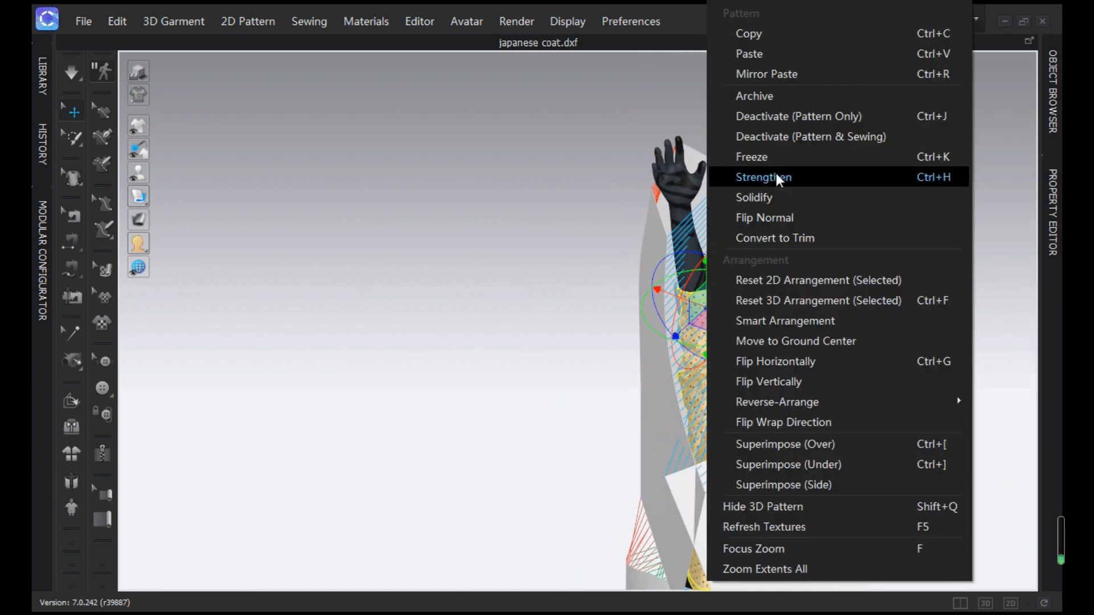
click(769, 162)
right_drag(783, 200, 877, 210)
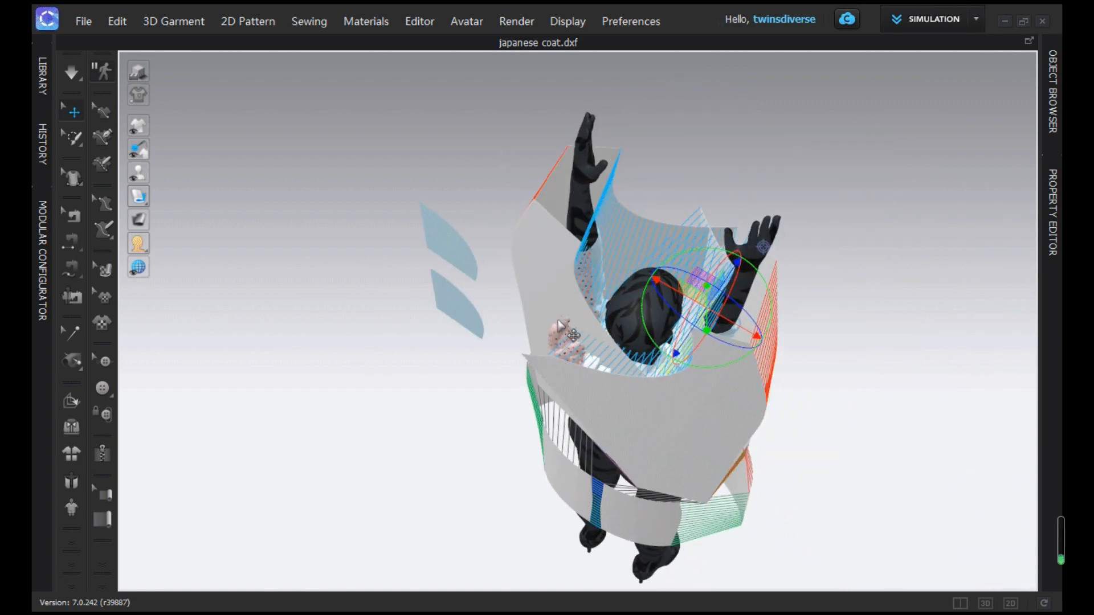
right_click(560, 325)
click(652, 158)
Reposition and rotate the outer front and back panels so their sleeves line up with the raised arms
right_drag(401, 197, 595, 273)
drag(655, 203, 683, 207)
right_drag(735, 217, 603, 238)
scroll(613, 251, down, 2)
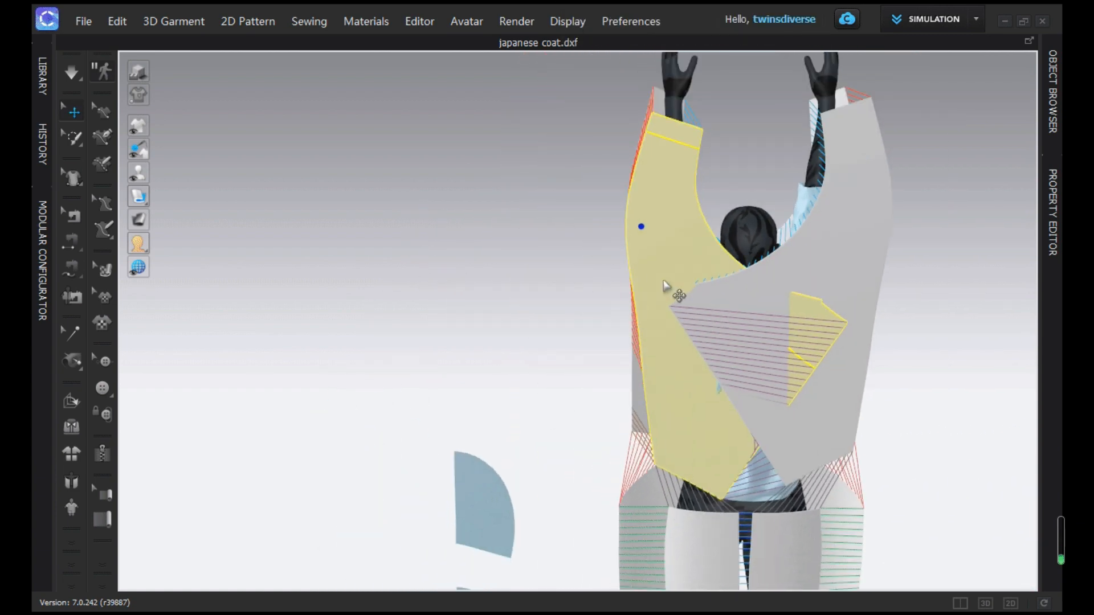
click(832, 203)
right_drag(832, 202, 919, 245)
middle_drag(919, 245, 636, 264)
click(569, 261)
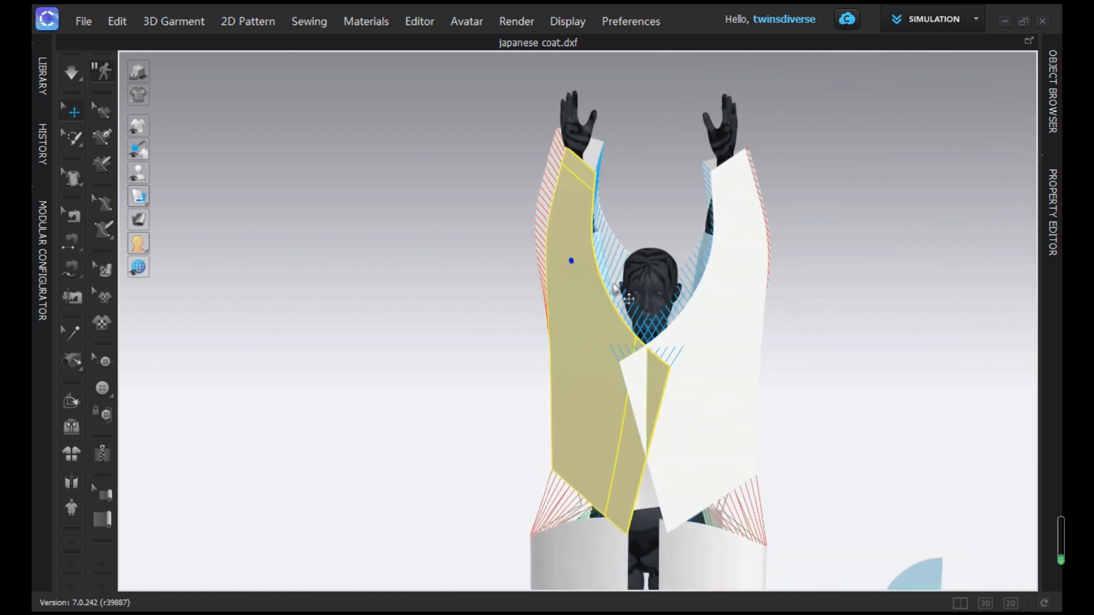
Simulate the outer coat and pull its folded front panel across the chest into place
key(space)
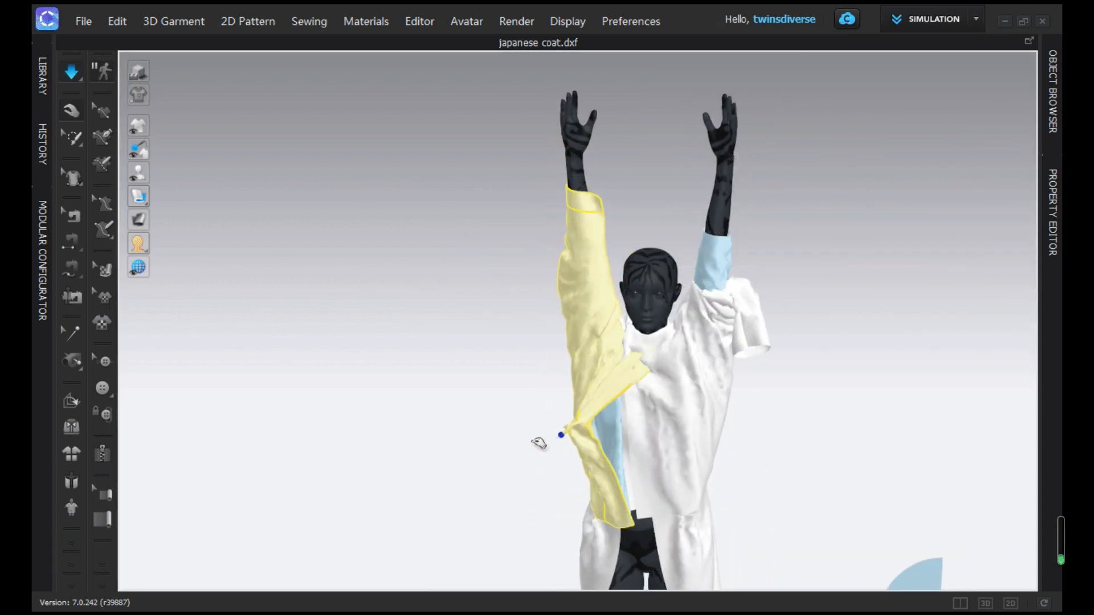
drag(538, 443, 683, 356)
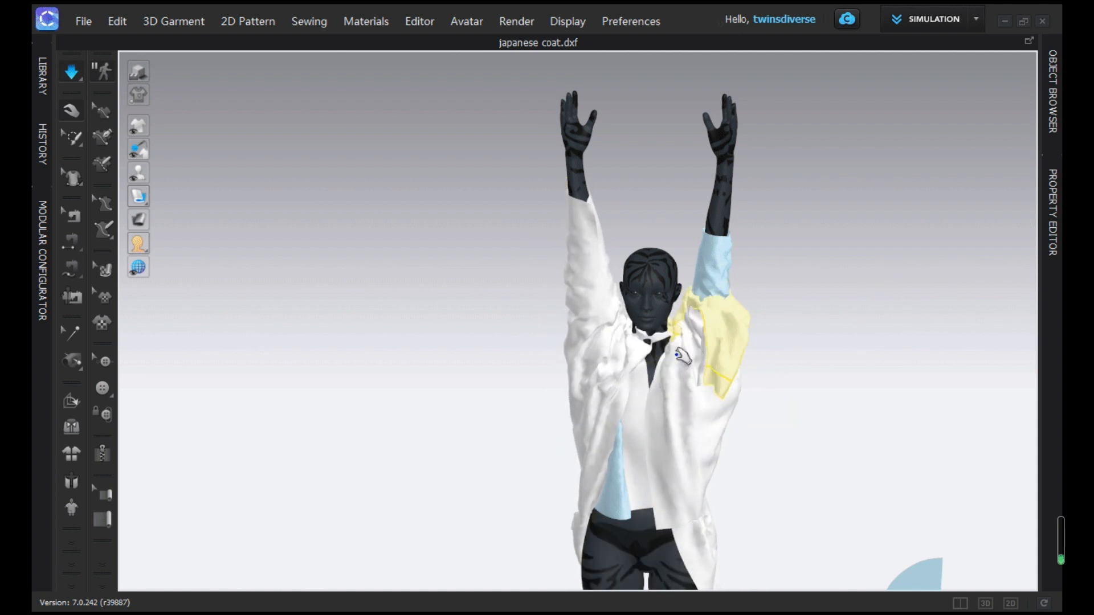
drag(491, 341, 647, 341)
Reset the 3D arrangement of the front and back panels on the avatar's left side
right_click(694, 351)
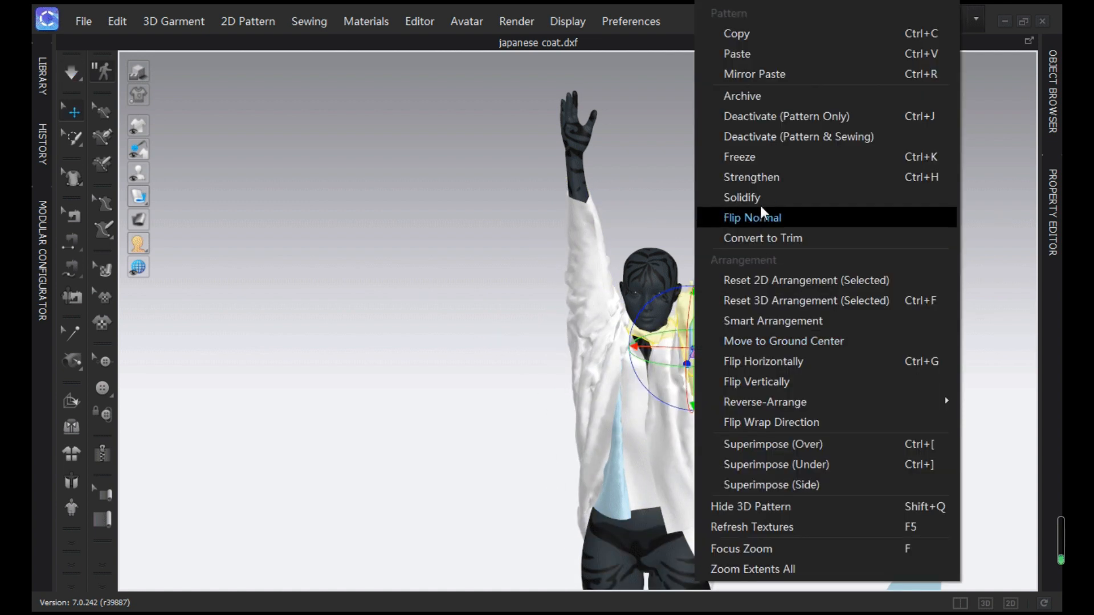
click(770, 299)
right_click(695, 442)
click(767, 301)
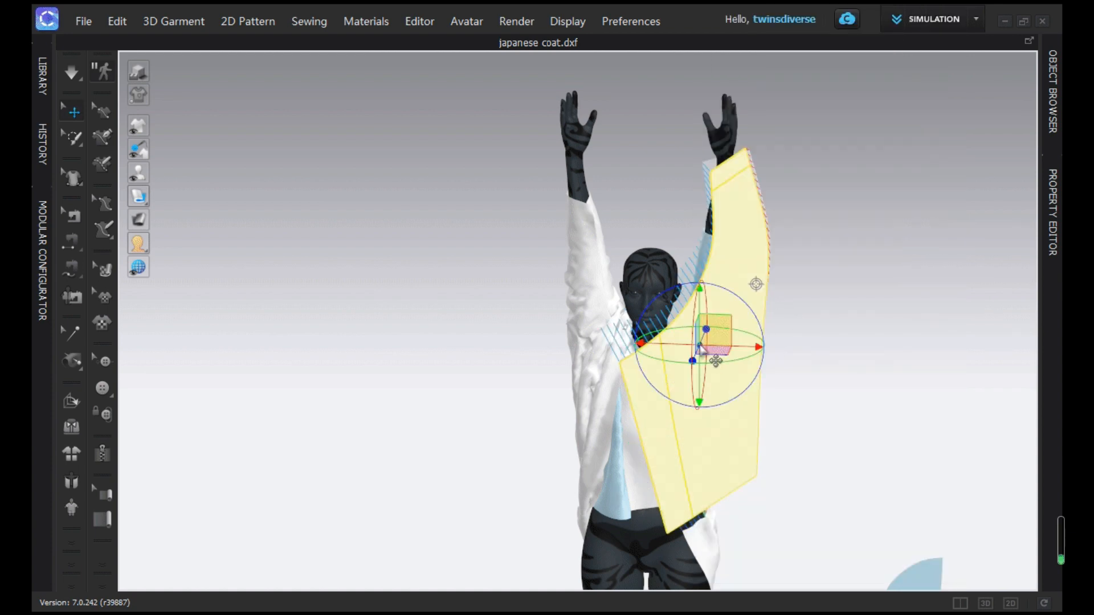
Rotate and move the reset front and back panels so they enclose the avatar's raised left arm
click(694, 360)
right_drag(694, 360, 536, 393)
click(654, 412)
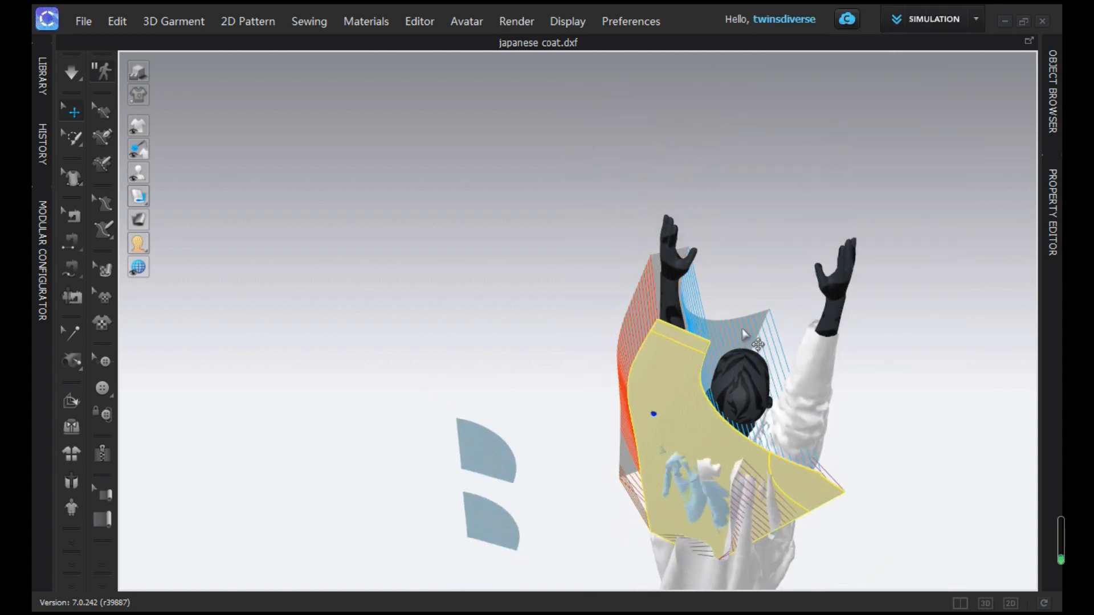
click(746, 328)
right_drag(804, 373, 601, 274)
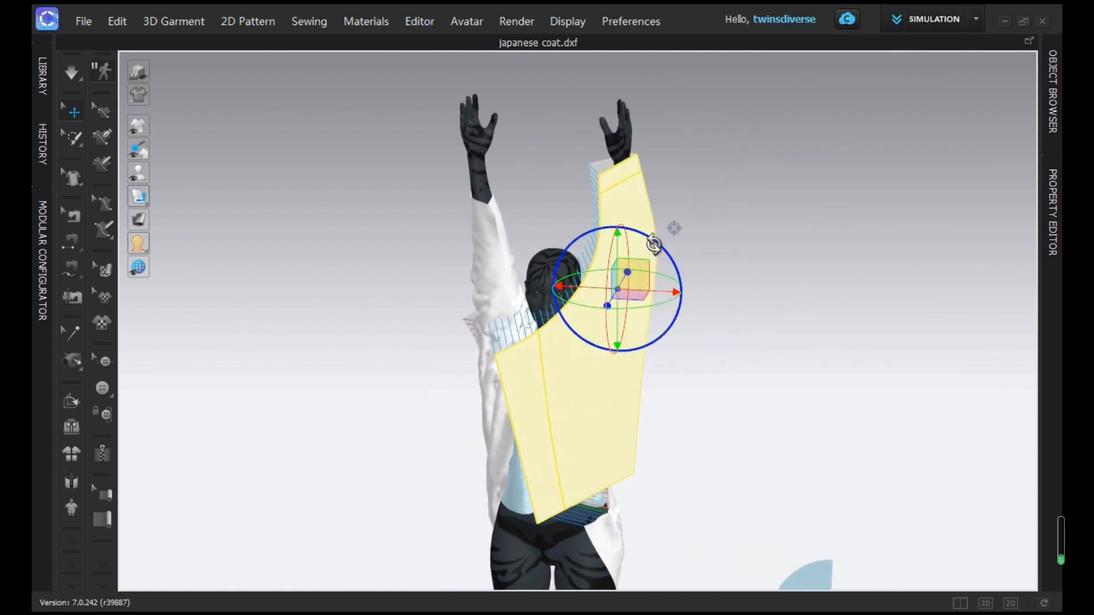
right_drag(654, 244, 660, 365)
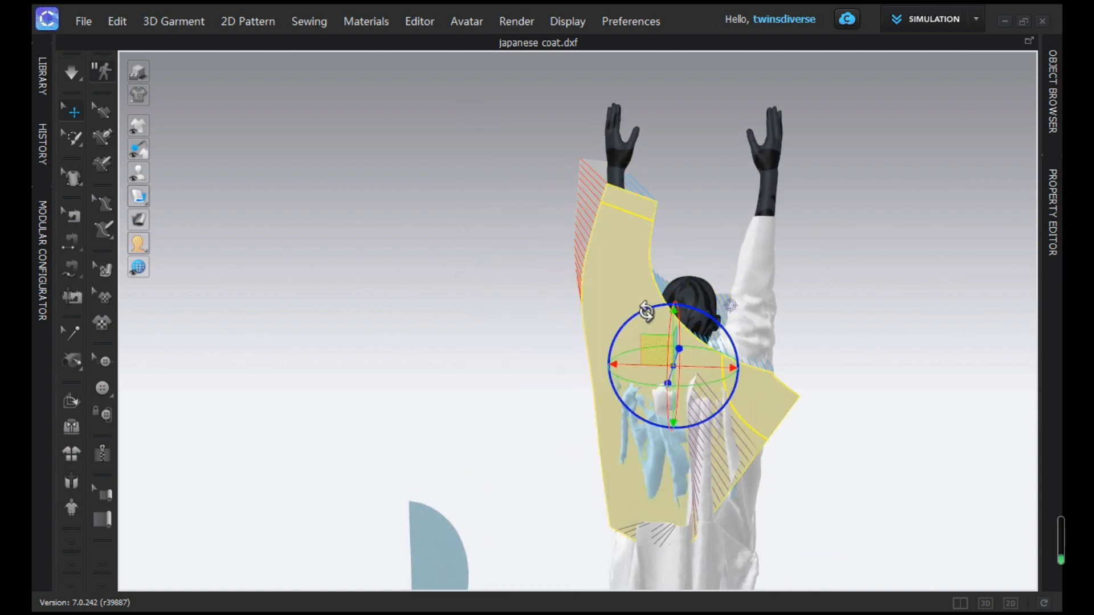
right_drag(758, 386, 626, 416)
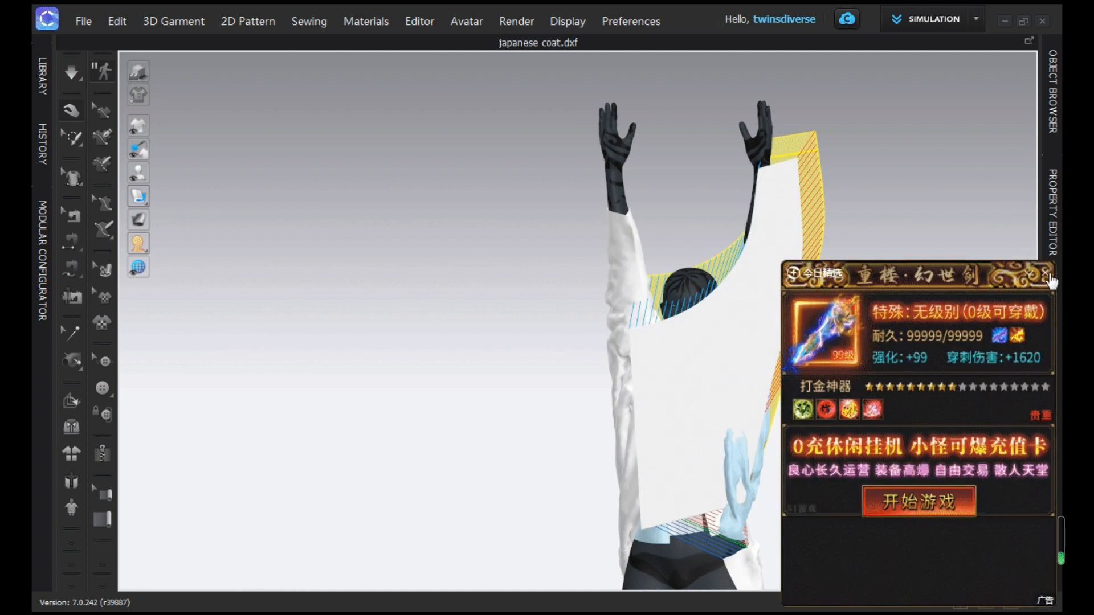
Simulate the coat again and pull the fabric at the neckline into place
click(71, 111)
click(775, 218)
click(72, 72)
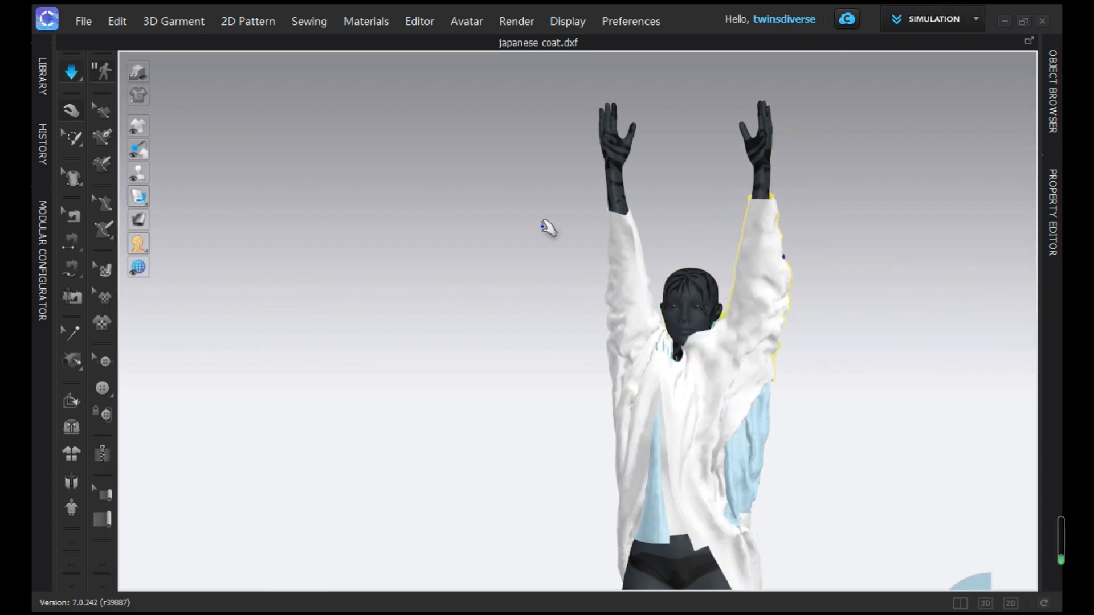
drag(673, 350, 648, 342)
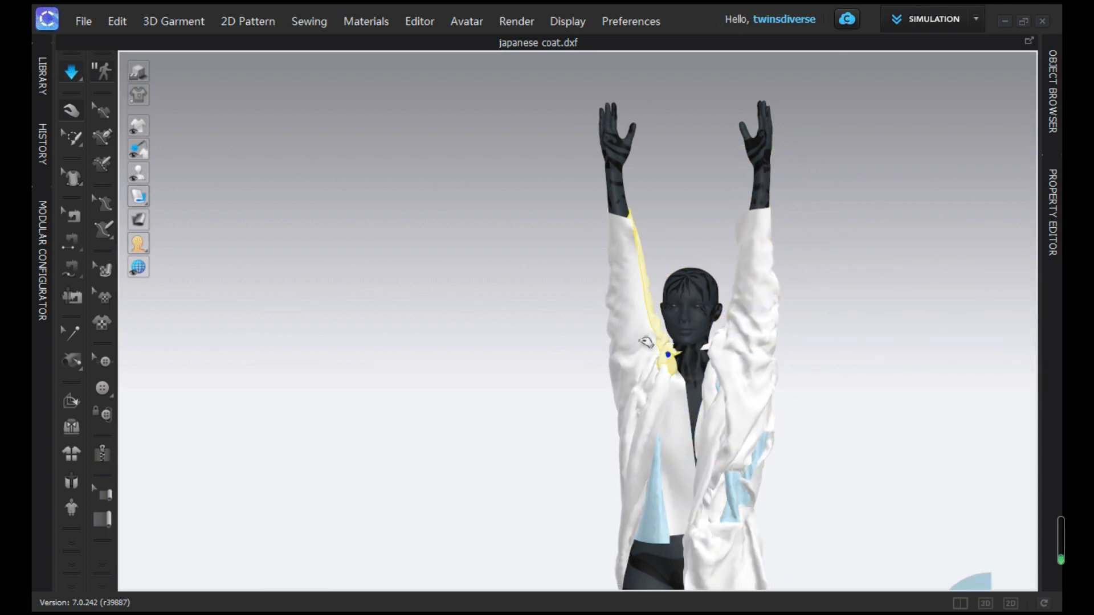
Try to change the avatar from raised arms to the FV2_01_A pose while simulating the coat
right_drag(810, 417, 698, 425)
scroll(697, 425, down, 1)
middle_drag(698, 425, 577, 374)
key(space)
key(2)
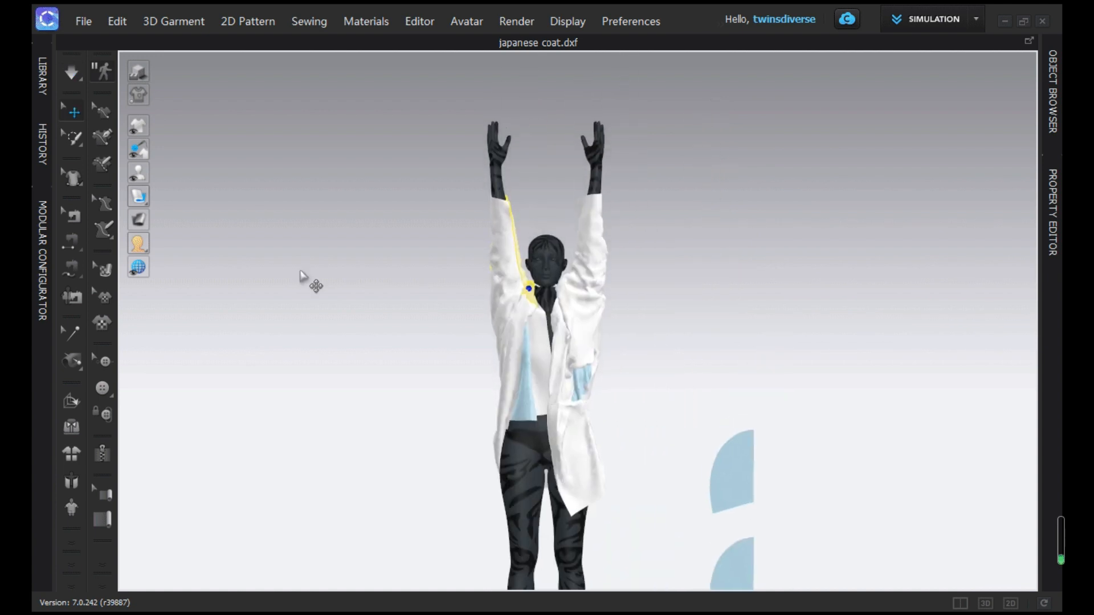
click(47, 70)
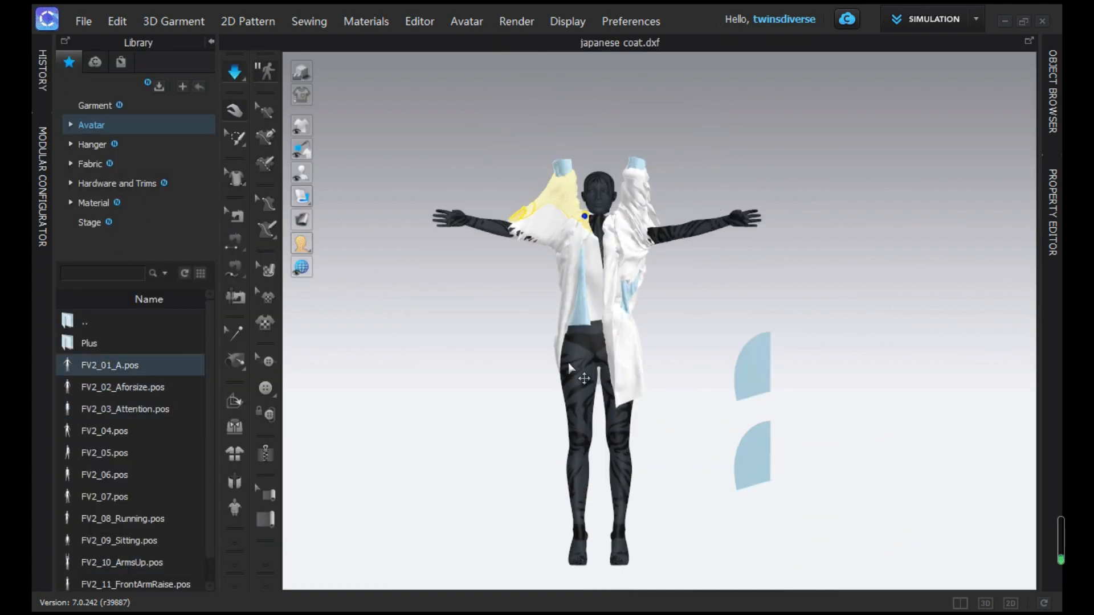
Unfreeze the inner garment's front panels
right_click(577, 307)
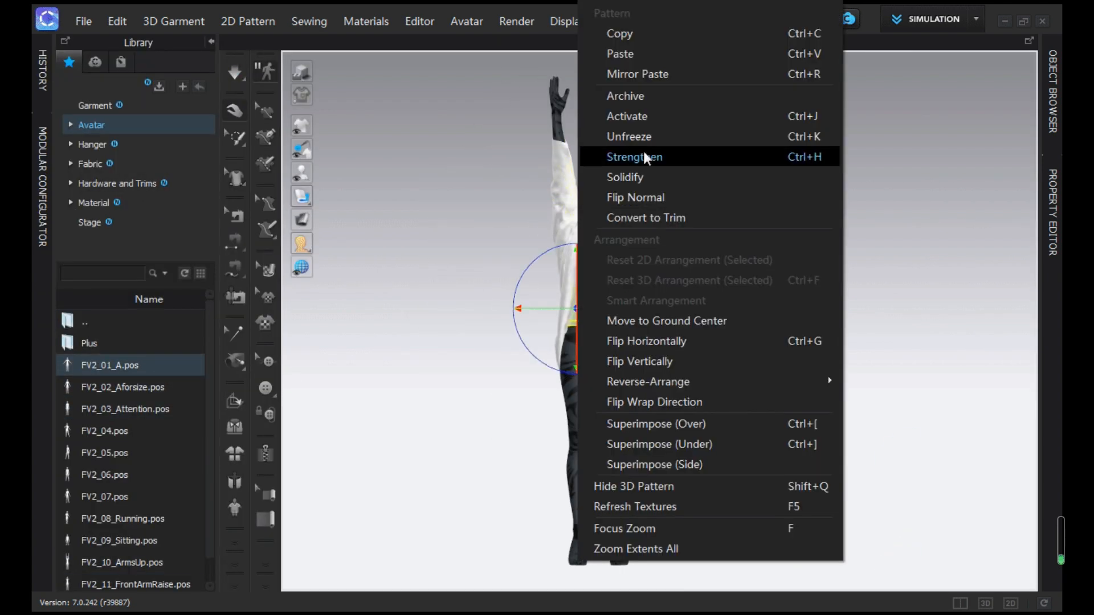
click(644, 138)
right_click(626, 294)
click(681, 137)
Unfreeze the inner garment's remaining panels at the avatar's back, including the centre back
right_drag(759, 215, 671, 329)
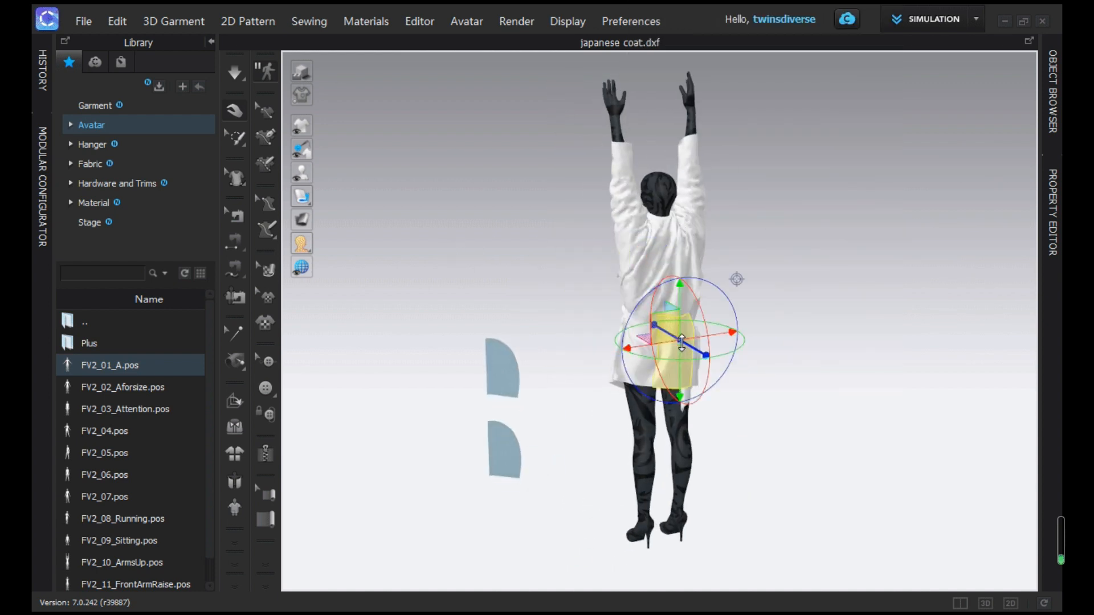
right_click(641, 249)
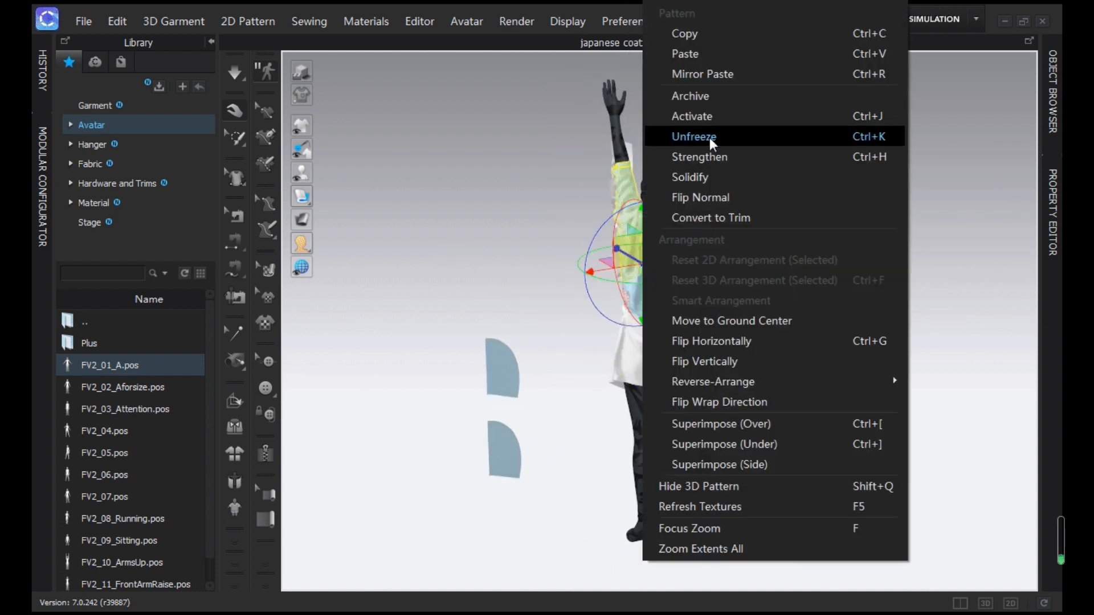
click(709, 138)
scroll(720, 296, up, 5)
middle_drag(720, 298, 706, 413)
right_click(710, 277)
click(769, 138)
right_click(684, 338)
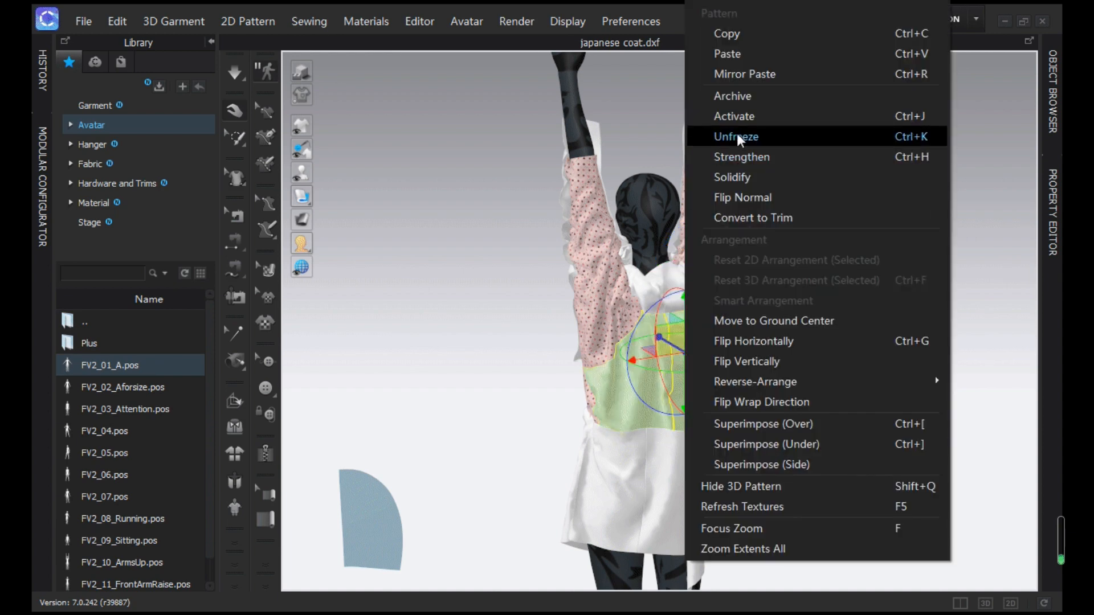
click(739, 138)
Select the outer coat panels in the pattern layout and raise their simulation layer above the inner garment
right_drag(473, 270, 687, 329)
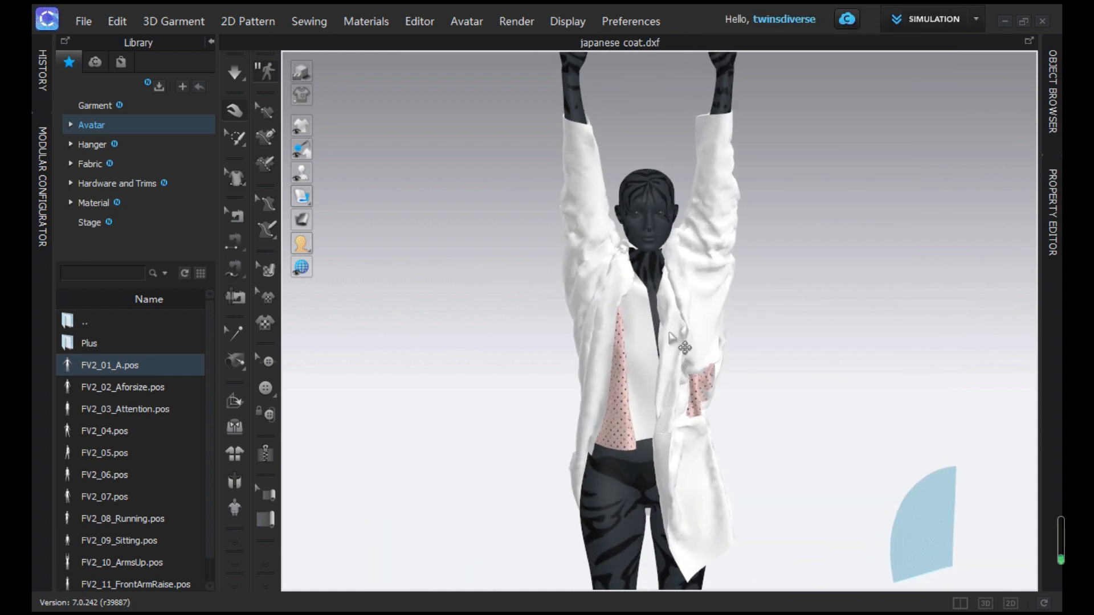
scroll(797, 389, down, 2)
click(1011, 604)
click(1052, 212)
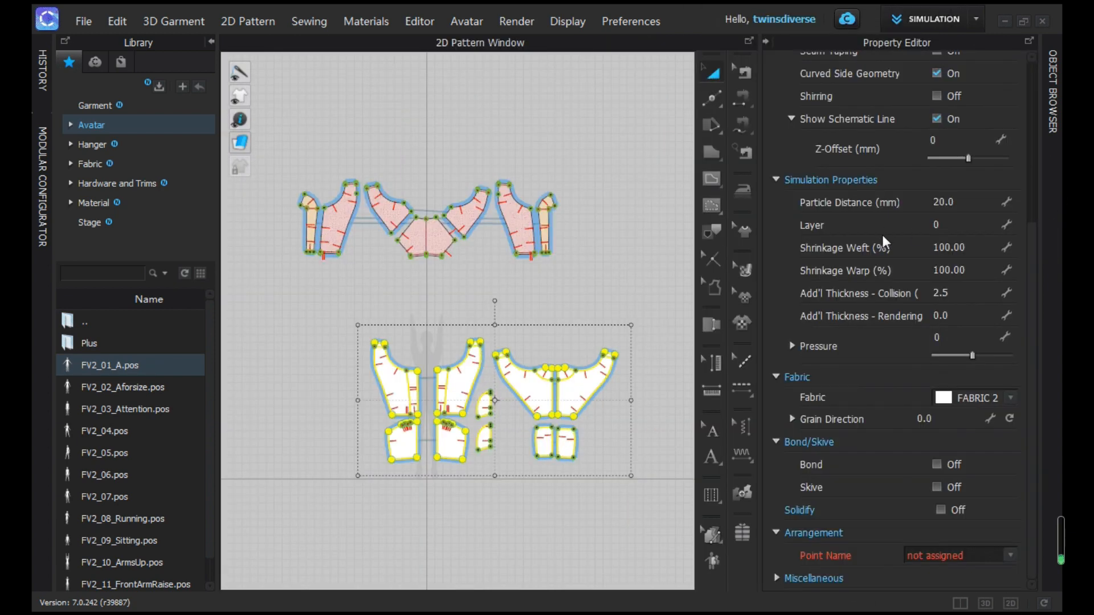
key(Return)
click(557, 361)
click(959, 603)
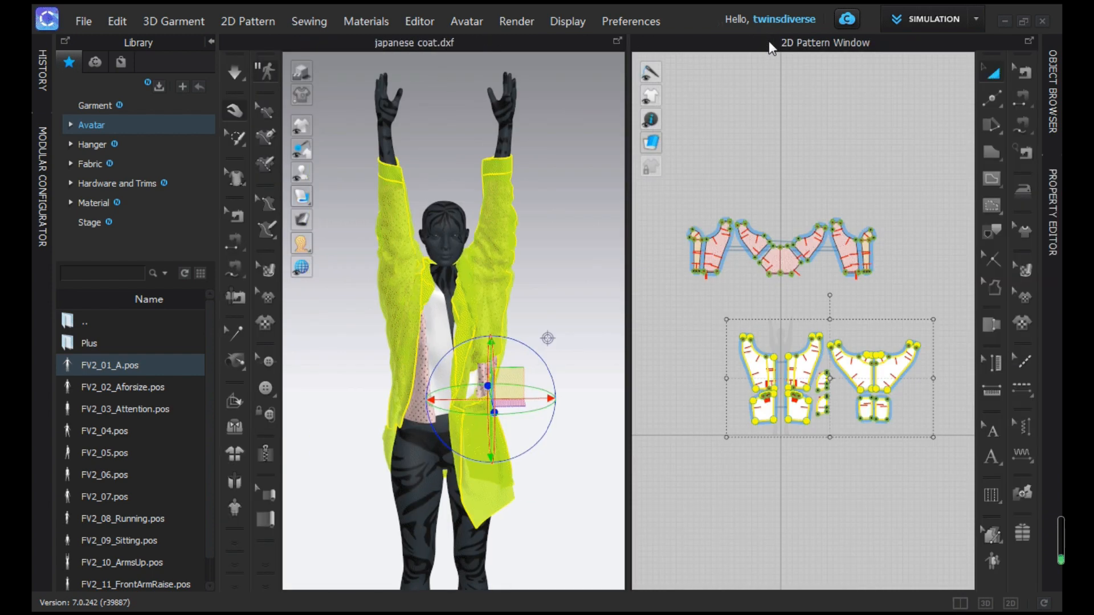
Simulate the layered coat and apply the FV2_01_A pose with Pose Only (Maintain Avatar Size)
click(985, 604)
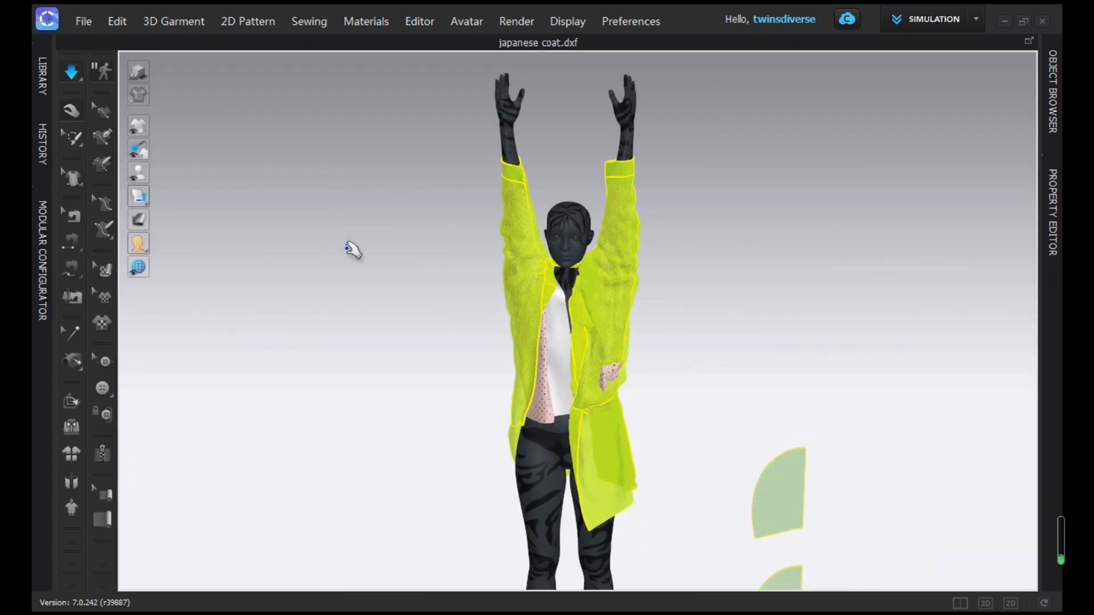
right_drag(604, 349, 467, 348)
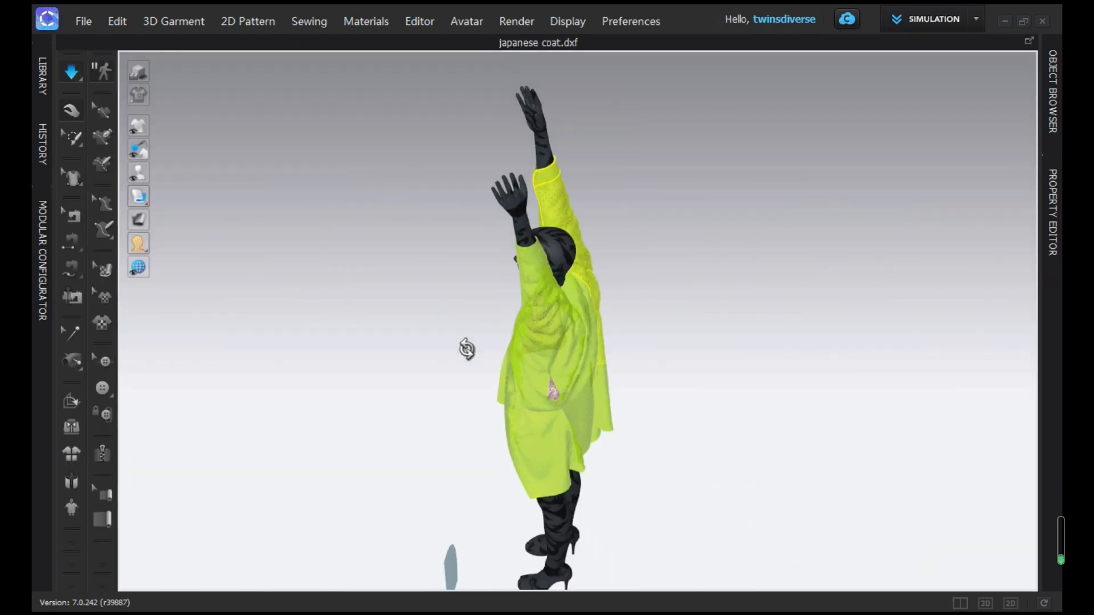
right_drag(729, 305, 513, 403)
click(42, 74)
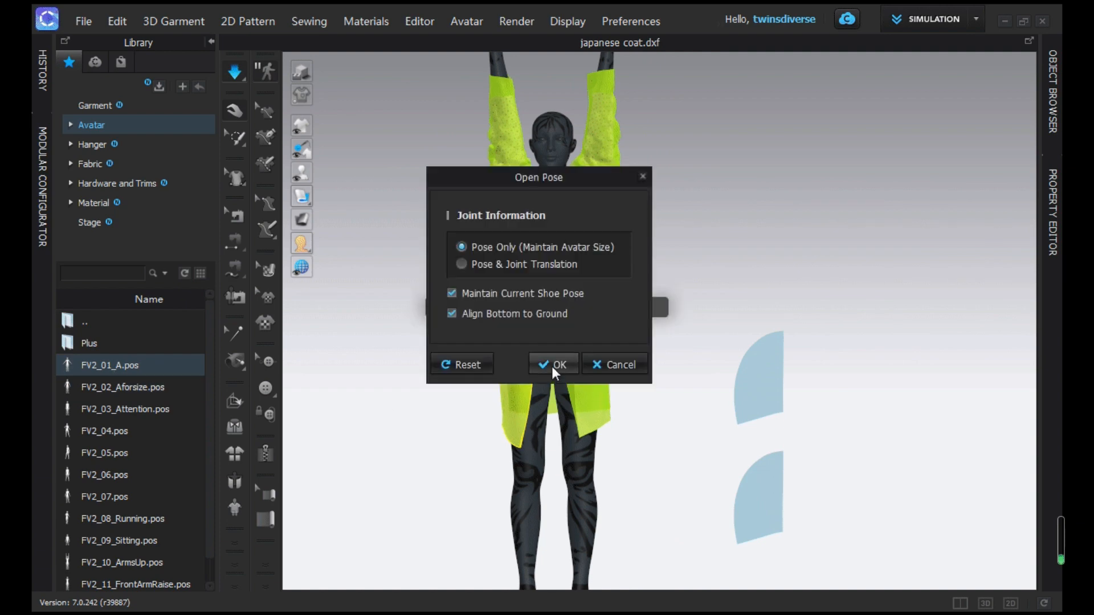
click(558, 363)
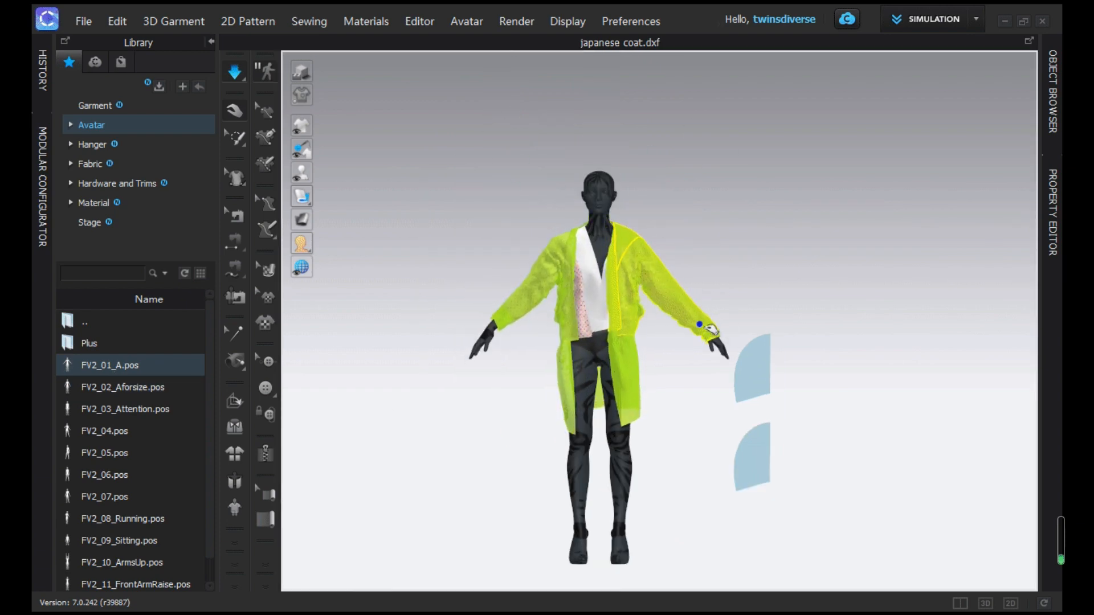
Strengthen the inner garment's two front band panels during the simulation
right_click(628, 262)
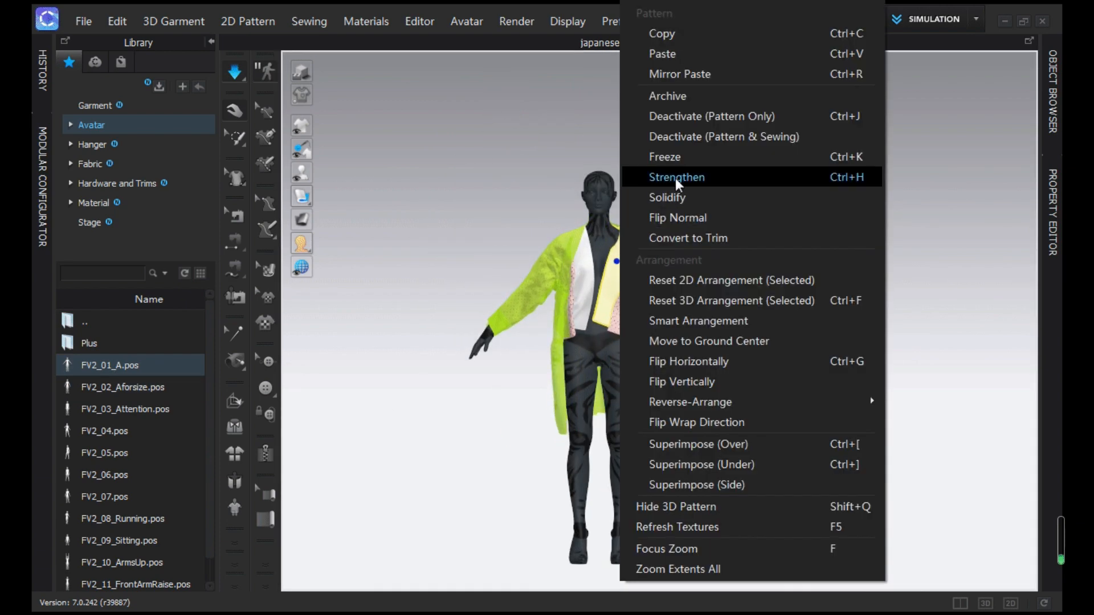
click(652, 177)
scroll(637, 433, up, 5)
scroll(637, 432, down, 5)
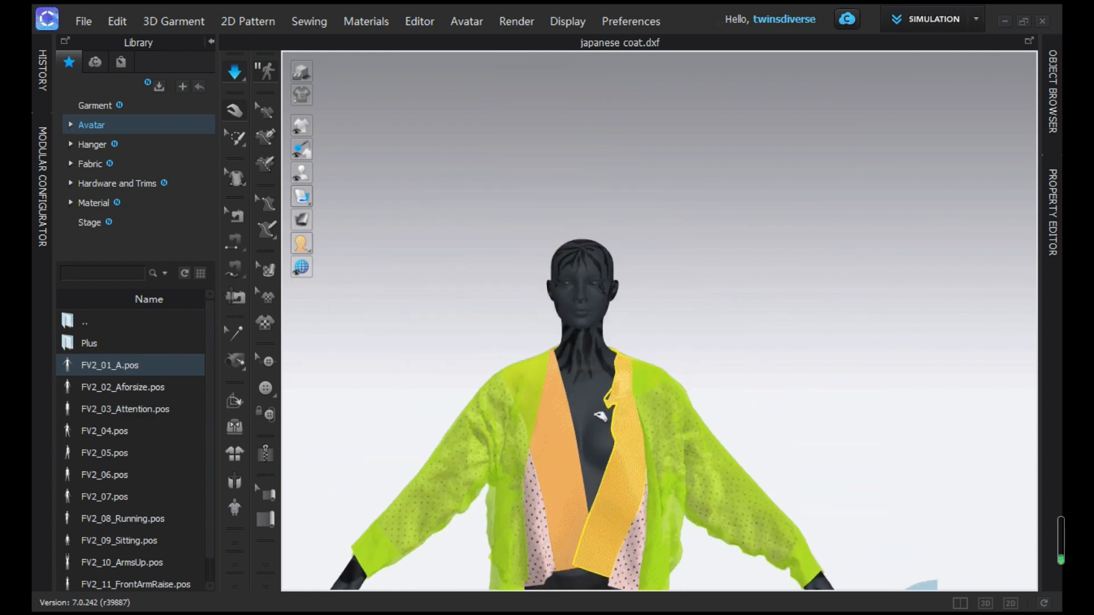
Pull the coat's upper and lower front panels into place over the inner garment while simulating
right_click(552, 344)
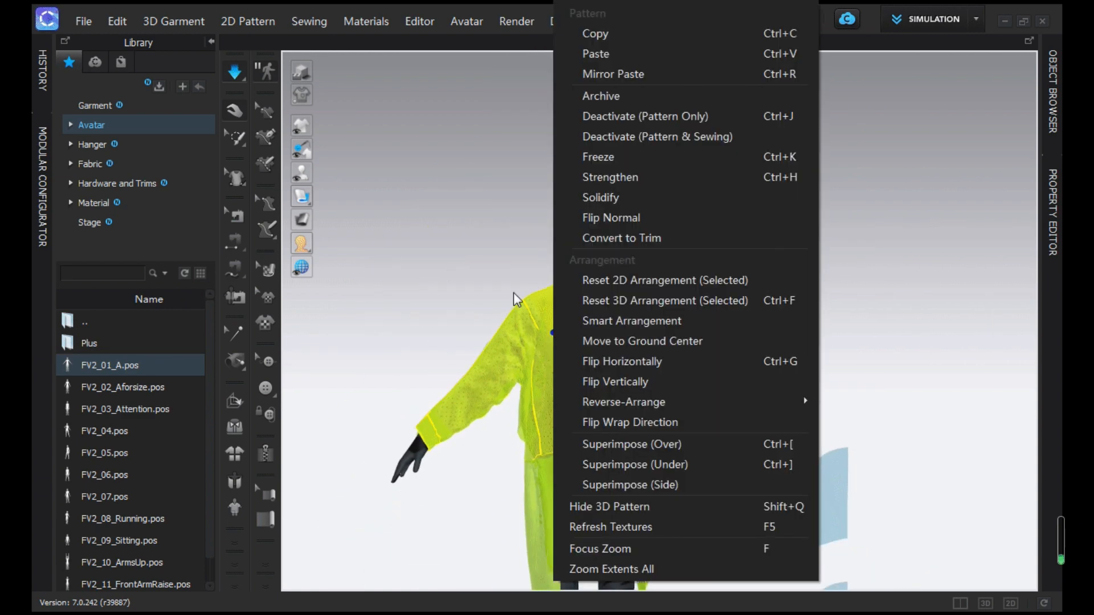
click(515, 298)
scroll(511, 286, down, 1)
middle_drag(511, 287, 513, 143)
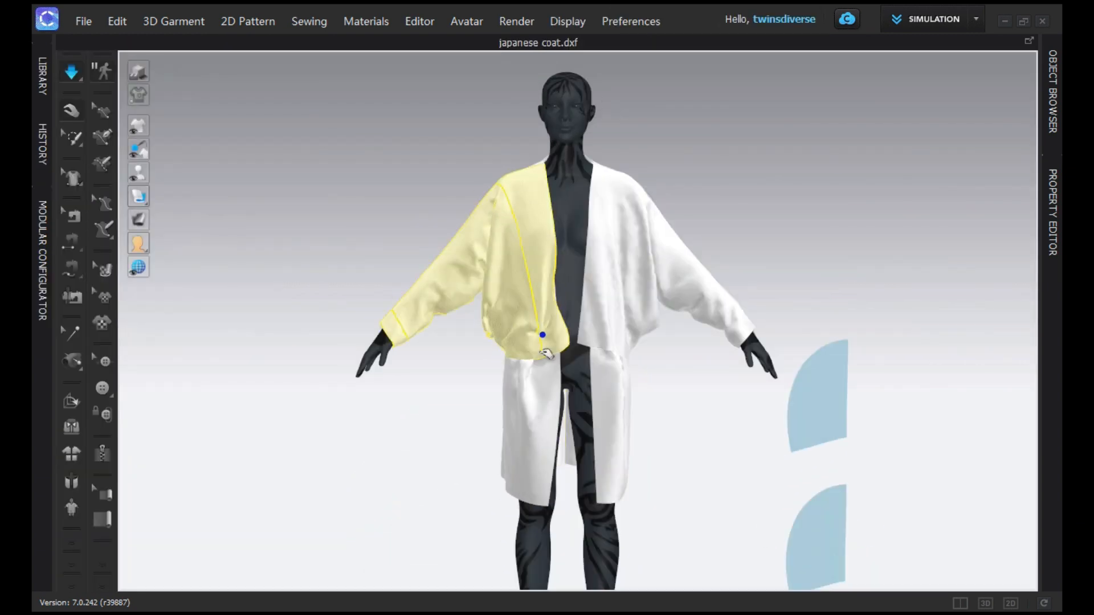
scroll(577, 422, up, 2)
right_drag(598, 420, 598, 473)
scroll(577, 421, up, 4)
click(599, 473)
scroll(605, 513, down, 2)
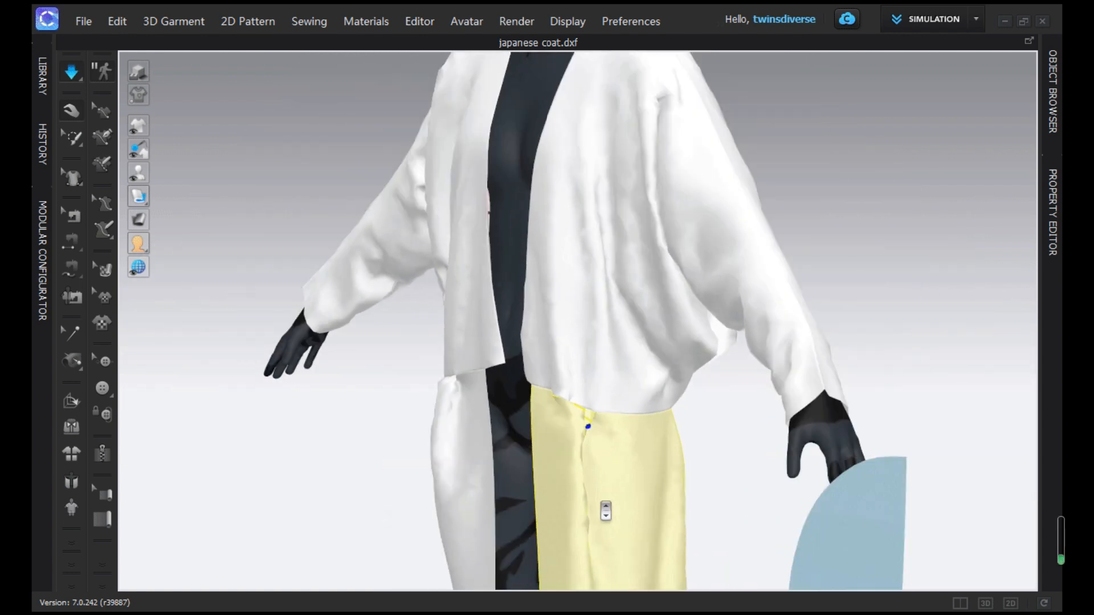
Edit the properties of the two lower front panels and simulate the coat again
scroll(625, 476, down, 3)
right_drag(605, 513, 656, 480)
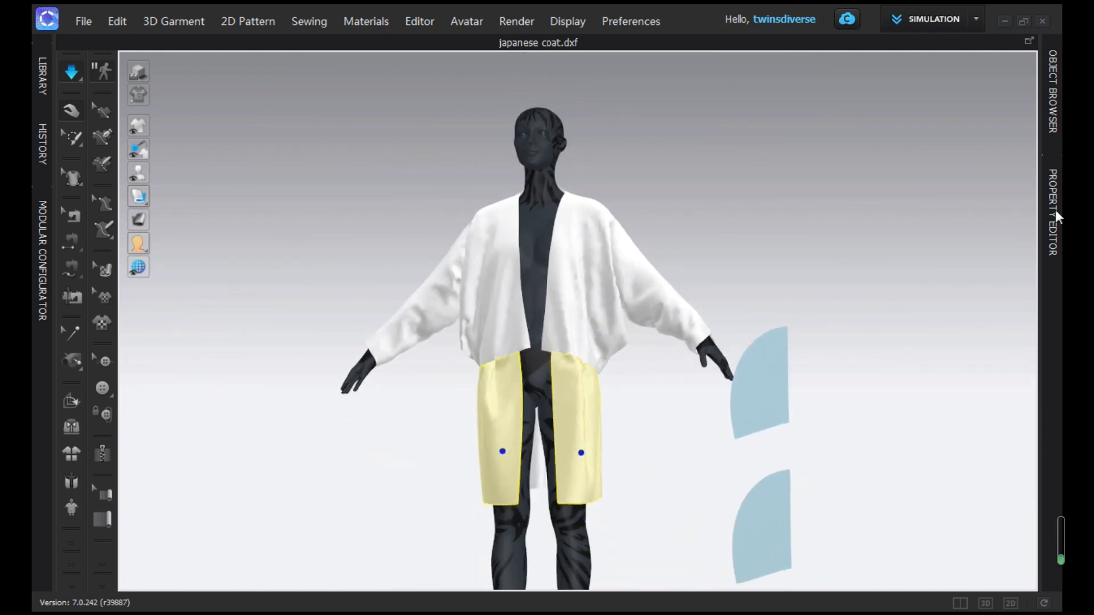
click(1056, 212)
click(499, 397)
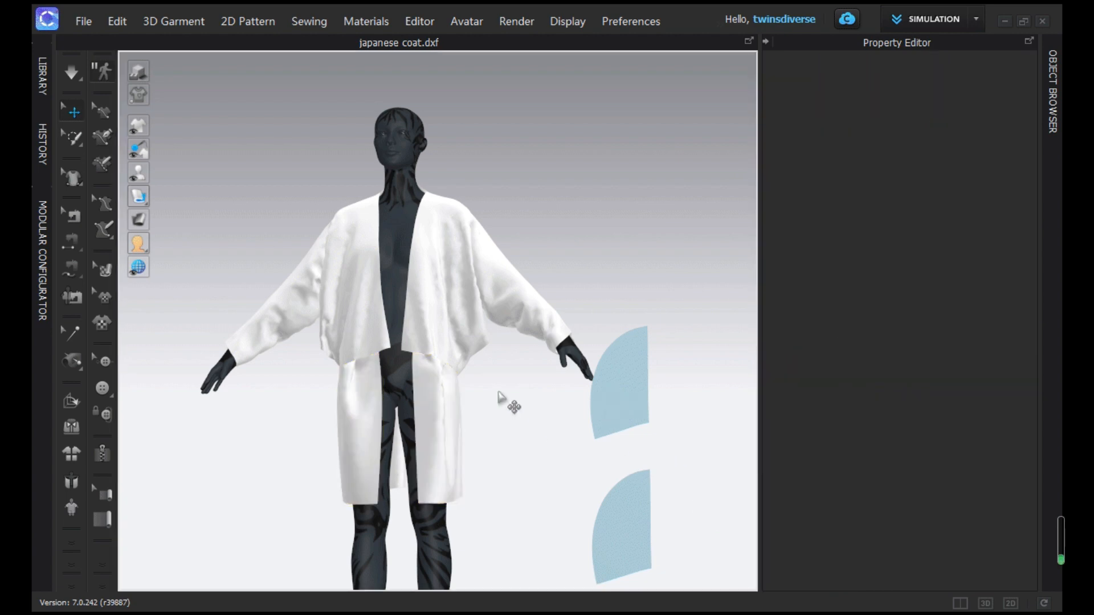
right_drag(497, 410, 537, 446)
scroll(586, 416, down, 2)
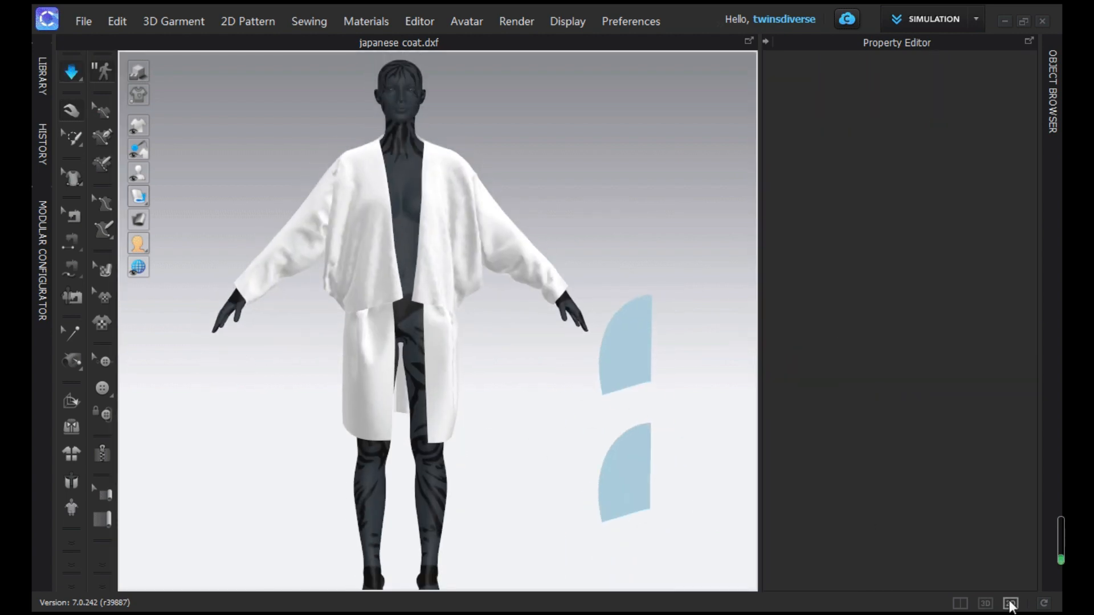
Free-sew the upper pocket piece's straight edge to the neighbouring front panel's side seam in two segments
click(1010, 603)
scroll(598, 339, down, 4)
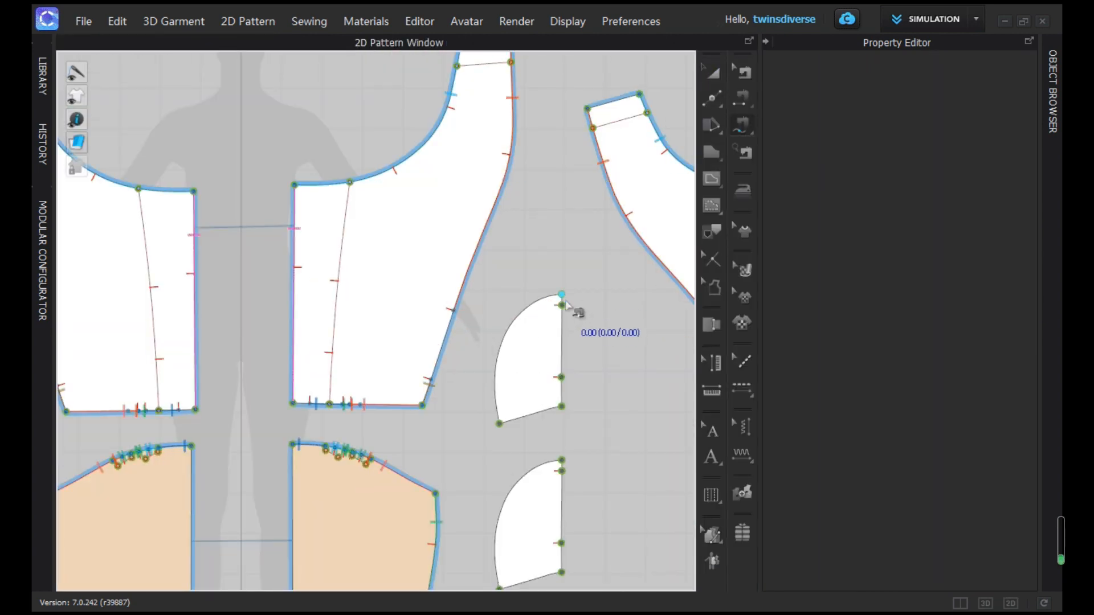
scroll(561, 407, up, 2)
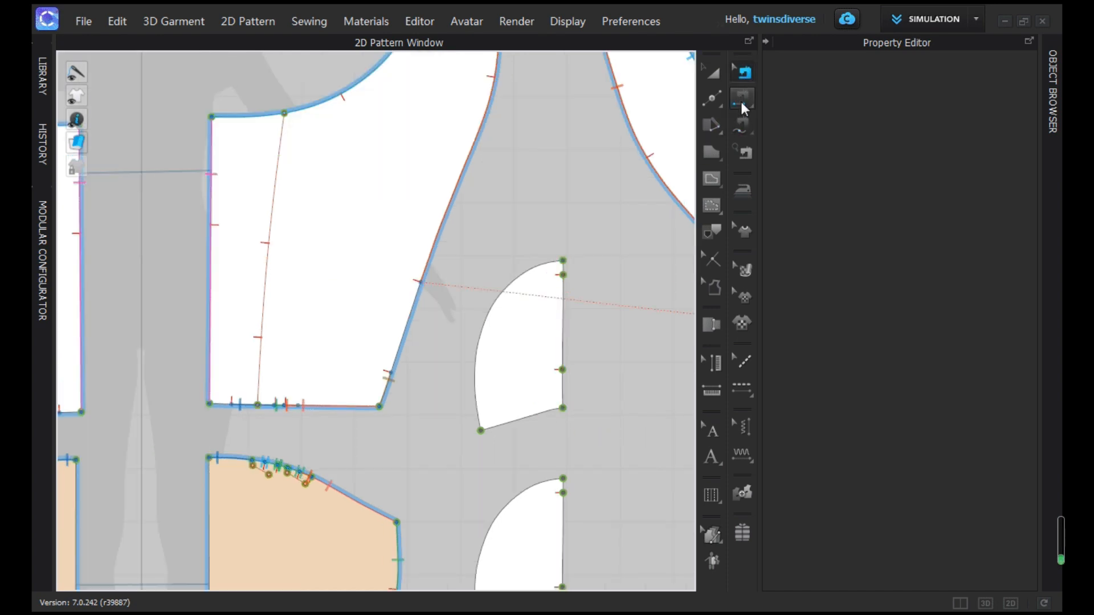
click(422, 284)
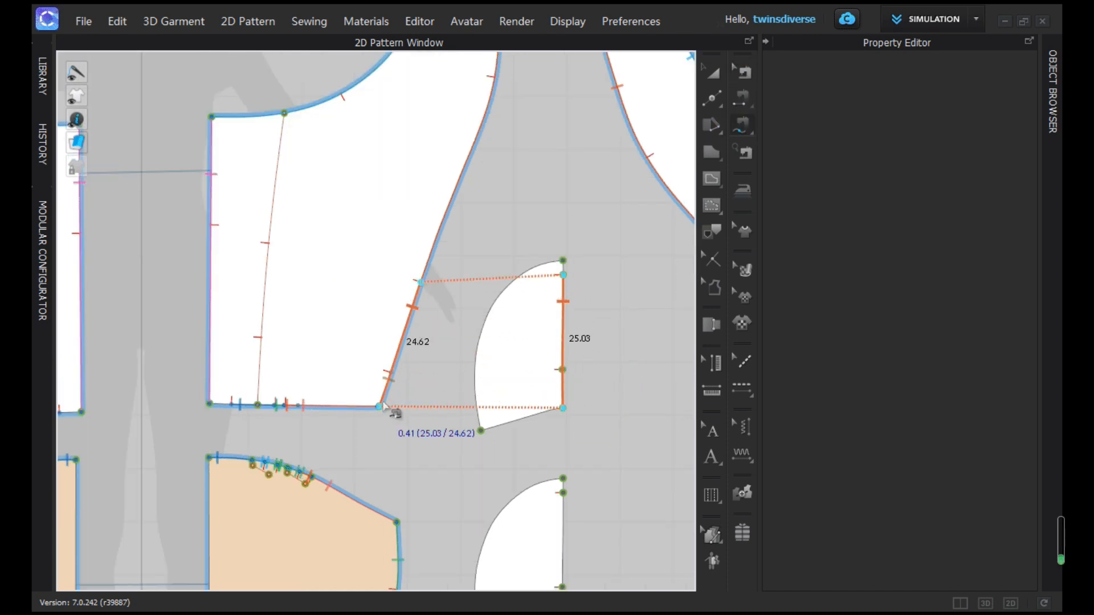
click(380, 405)
click(561, 275)
click(562, 262)
click(421, 281)
click(424, 270)
scroll(484, 256, down, 3)
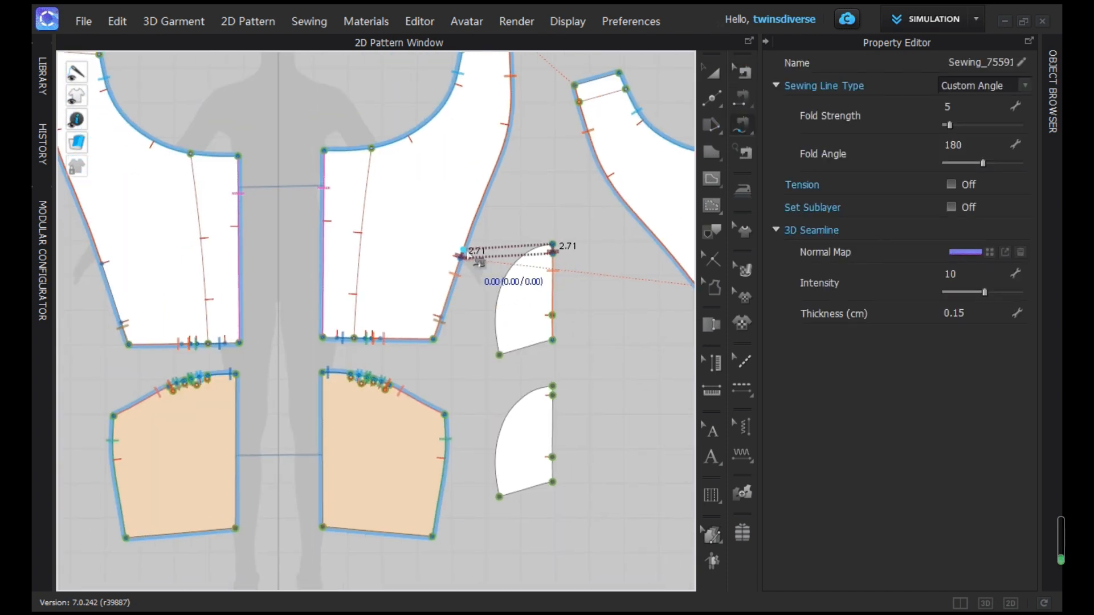
Mirror the sewn pocket piece together with its sewing onto the opposite side of the coat
click(719, 76)
right_click(536, 277)
click(548, 263)
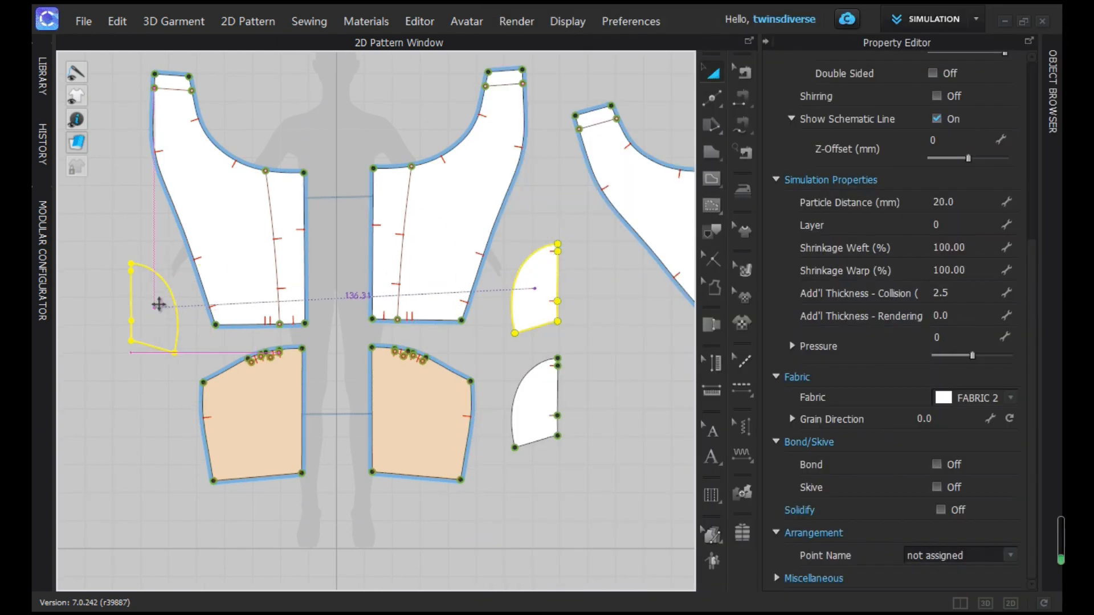
click(159, 305)
scroll(650, 122, up, 3)
Unfreeze the sewn pocket piece and its mirrored copy in the 3D view
click(985, 604)
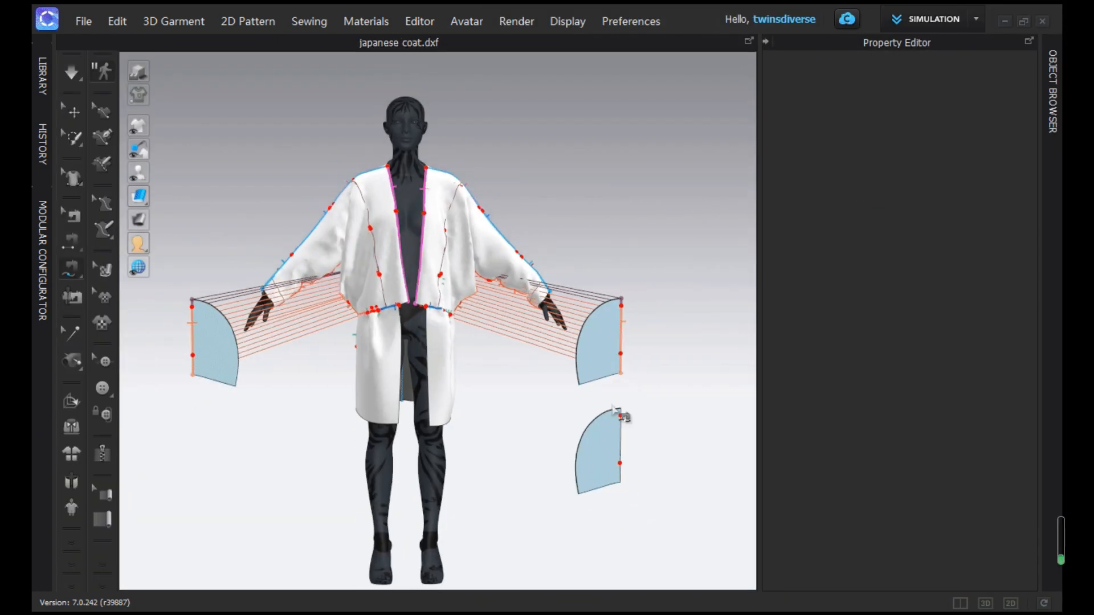
click(601, 345)
right_click(605, 347)
click(655, 137)
click(211, 342)
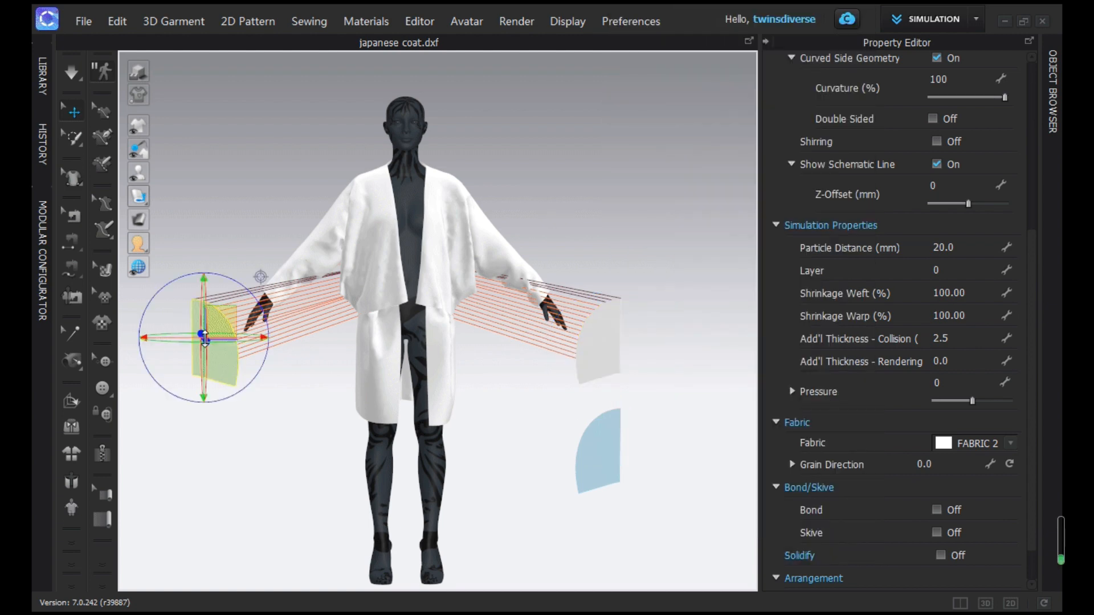
right_click(206, 342)
click(272, 137)
Remove the mirrored pocket piece from the pattern layout
click(1010, 603)
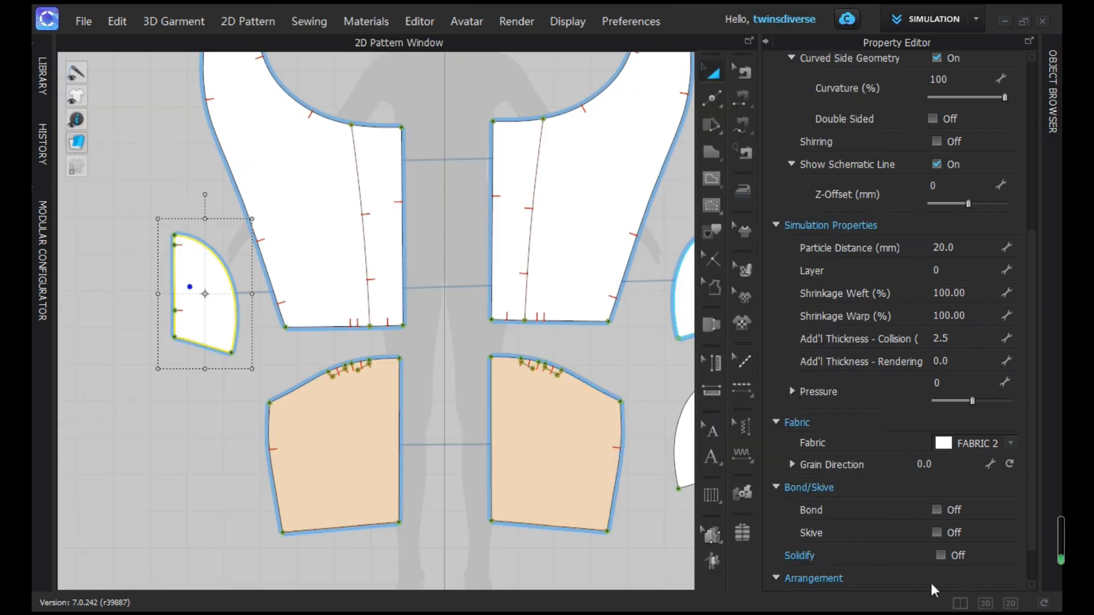
right_click(202, 307)
click(254, 56)
Move the sewn pocket piece toward the coat's side and superimpose it under the panel it is sewn to
click(985, 603)
right_click(602, 357)
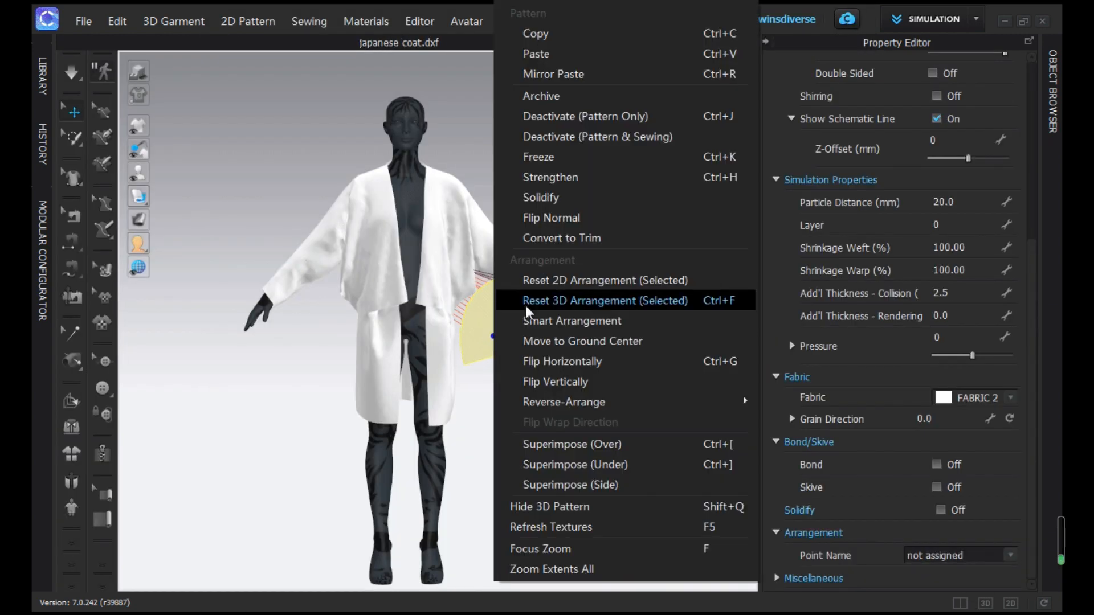
click(583, 466)
click(504, 354)
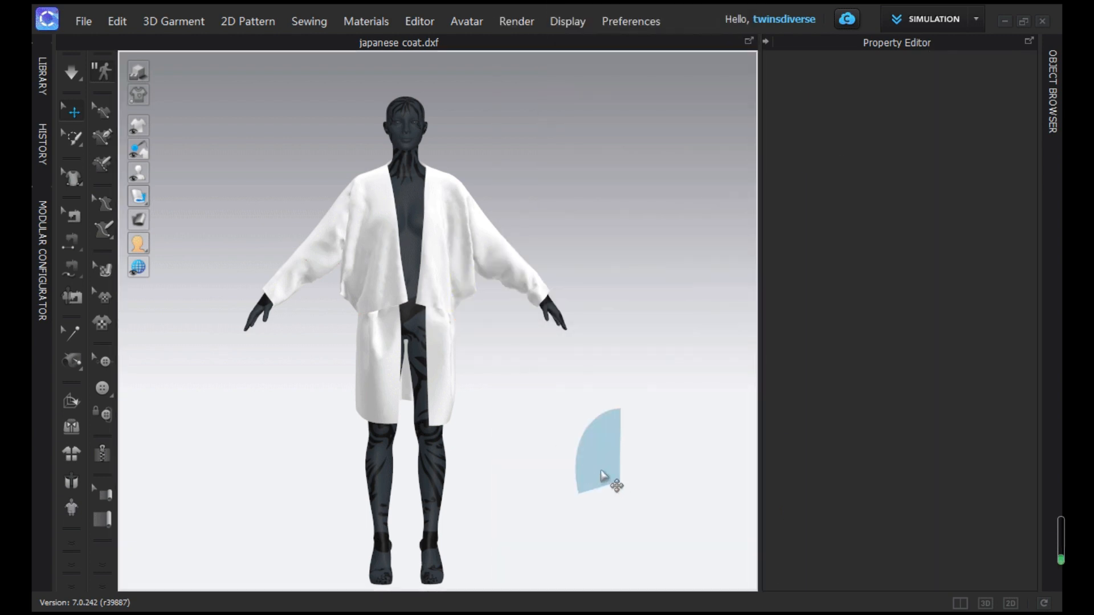
Move the remaining pocket piece beside the avatar's hip and unfreeze it
drag(600, 471, 498, 366)
right_click(498, 366)
click(561, 136)
scroll(579, 432, down, 1)
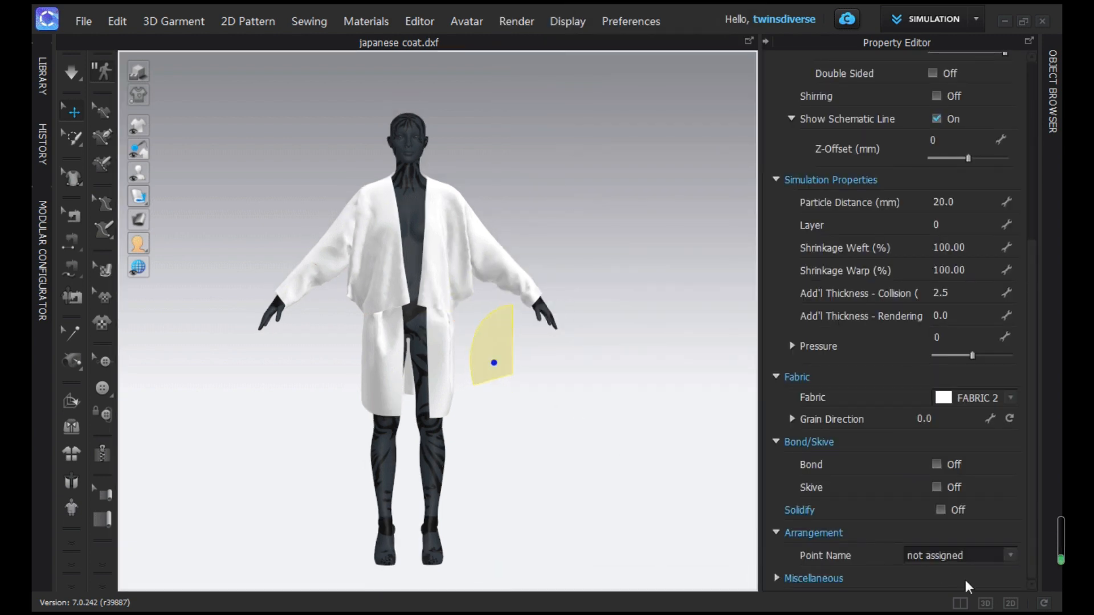
Free-sew about 25 cm of the second pocket piece's straight edge to the back coat panel's side seam, starting at the panel's lower corner
click(1010, 604)
scroll(523, 408, down, 2)
middle_drag(552, 388, 430, 374)
scroll(580, 374, up, 4)
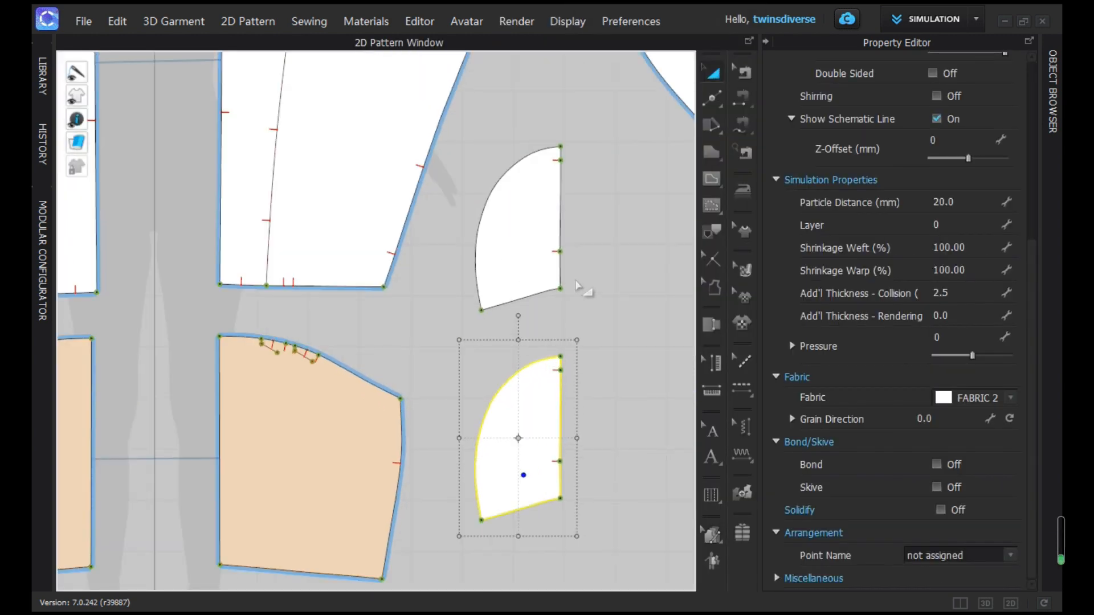
key(m)
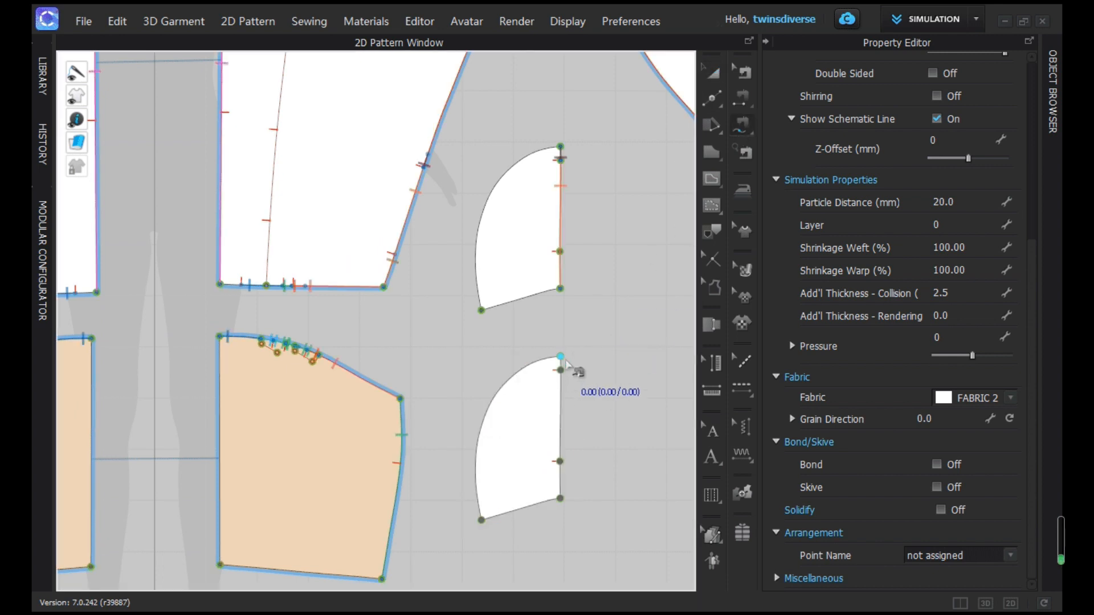
scroll(567, 364, down, 2)
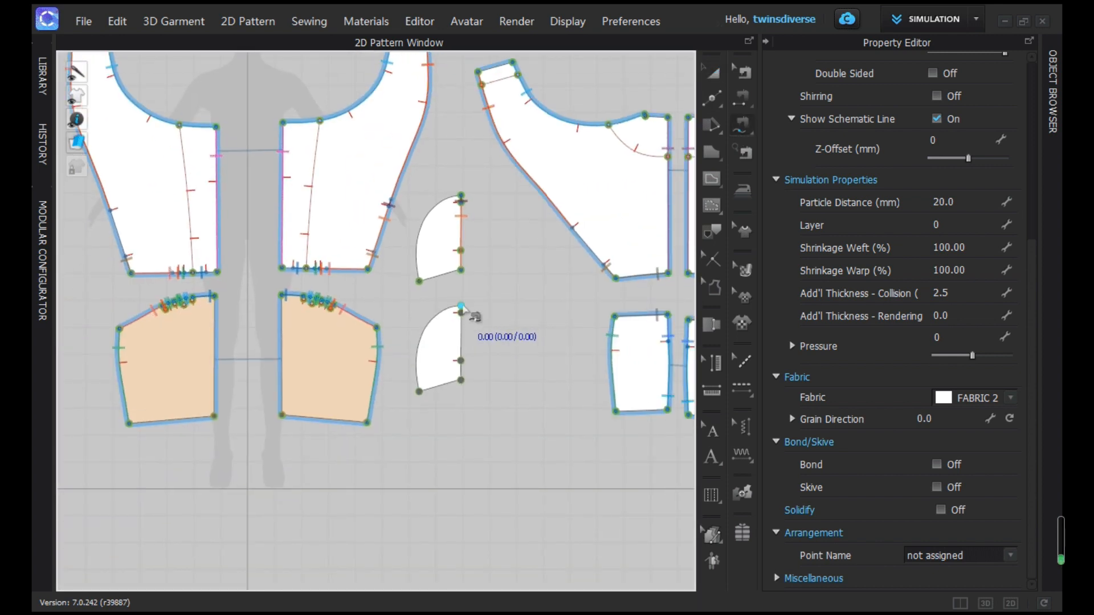
click(462, 309)
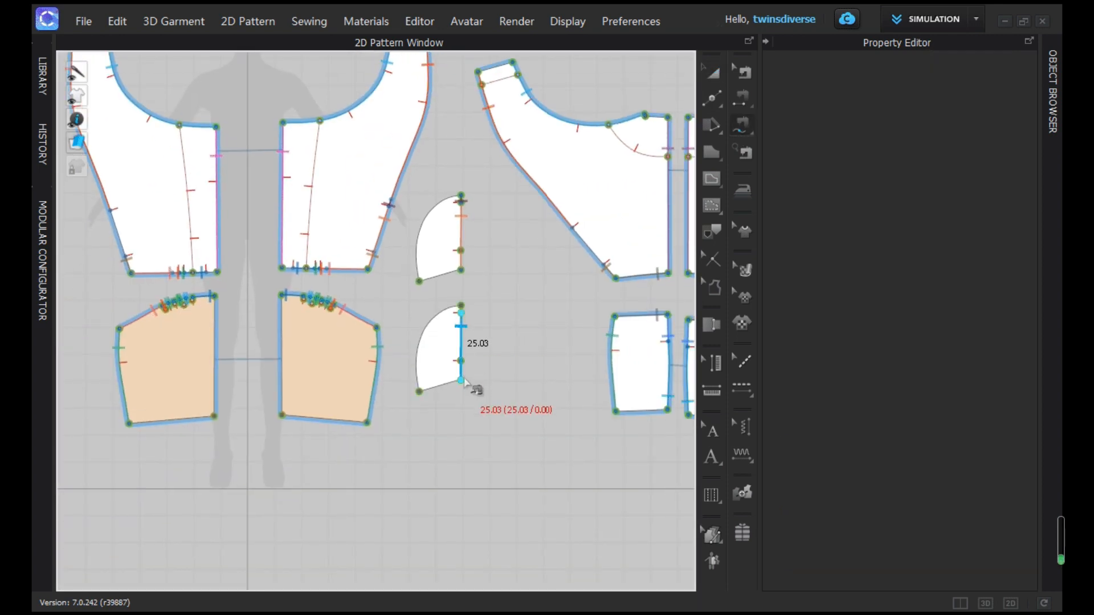
click(616, 278)
Free-sew the top 2.71 cm of the second pocket piece's straight edge to the upper part of the back coat panel's side seam
click(461, 306)
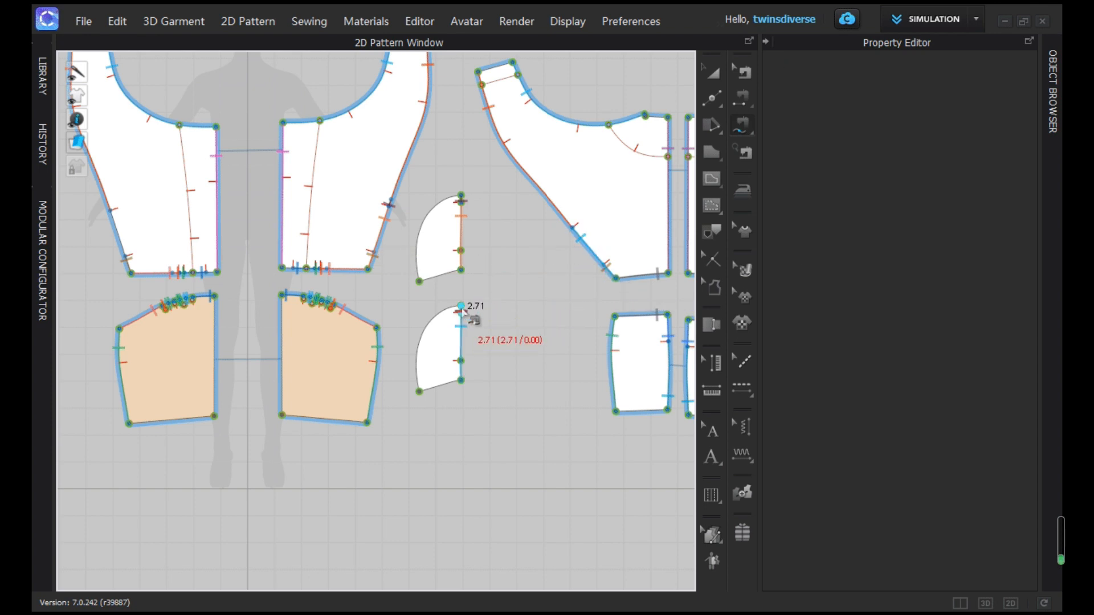
click(569, 223)
scroll(569, 225, up, 5)
click(572, 230)
scroll(572, 232, down, 7)
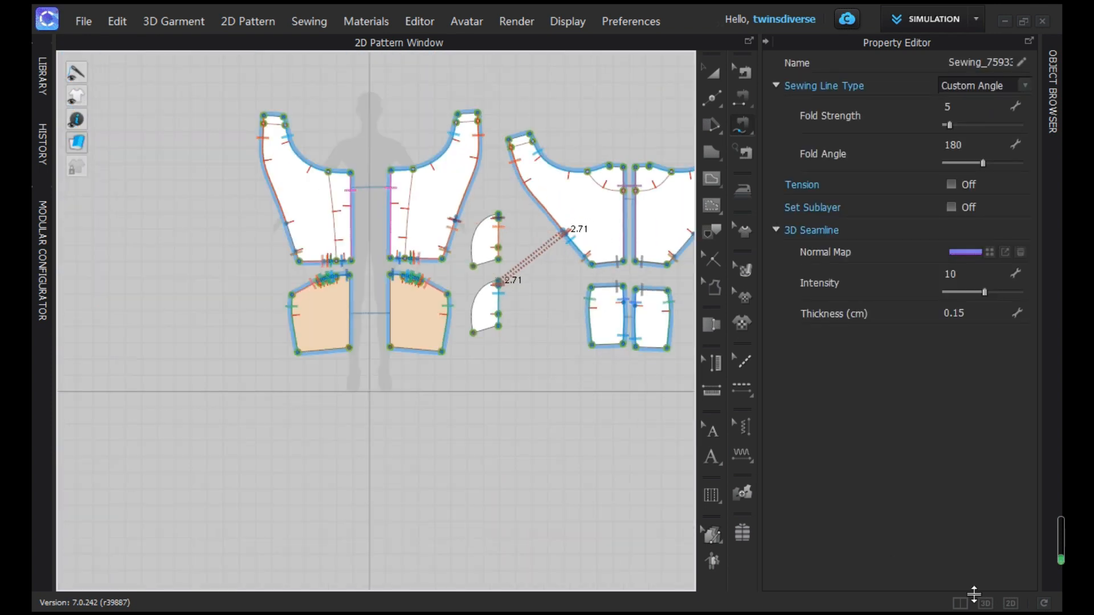
Superimpose the second pocket piece under the back coat panel it is sewn to
click(985, 604)
key(q)
click(487, 346)
right_drag(487, 345, 450, 343)
right_click(472, 319)
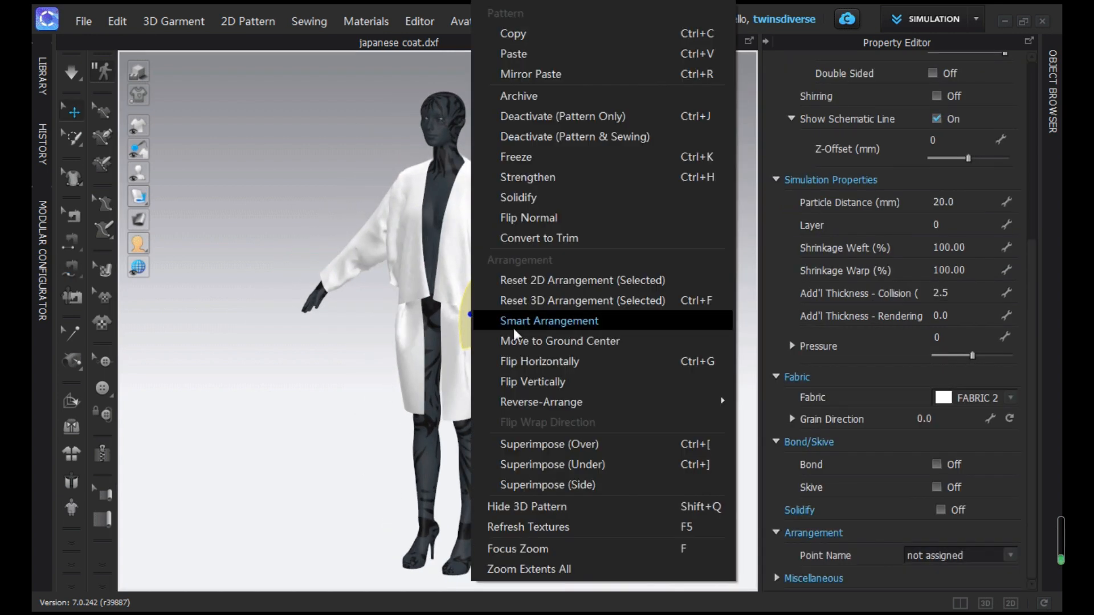
click(575, 479)
right_drag(569, 427, 386, 403)
scroll(545, 330, up, 4)
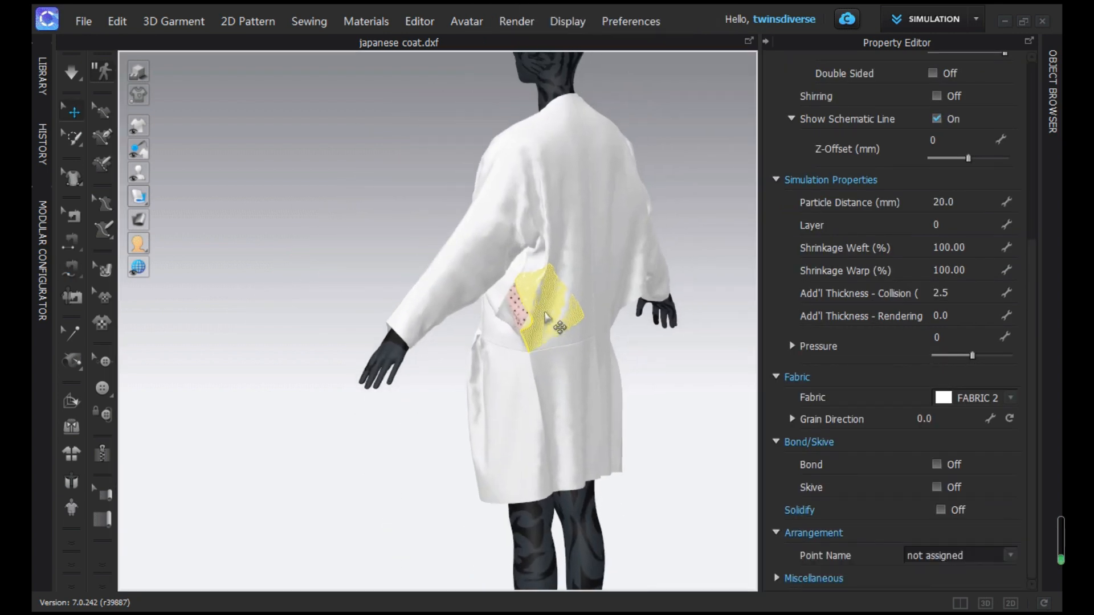
right_click(543, 313)
click(626, 466)
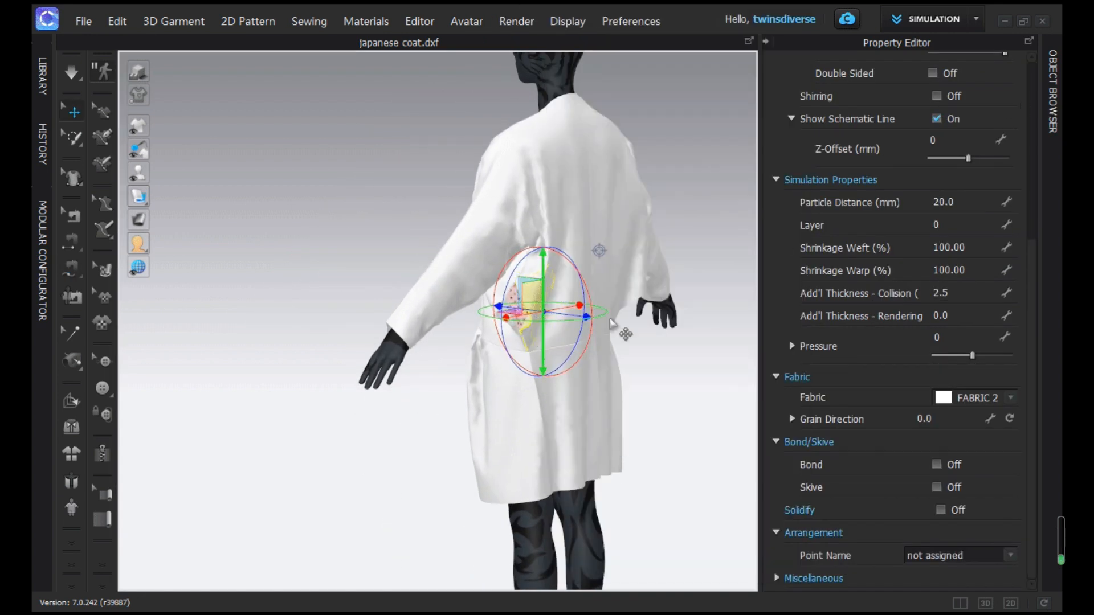
Set the sewing line type of the pocket's side seam to Turned and simulate the garment
scroll(847, 146, up, 3)
click(74, 218)
click(527, 304)
right_click(528, 305)
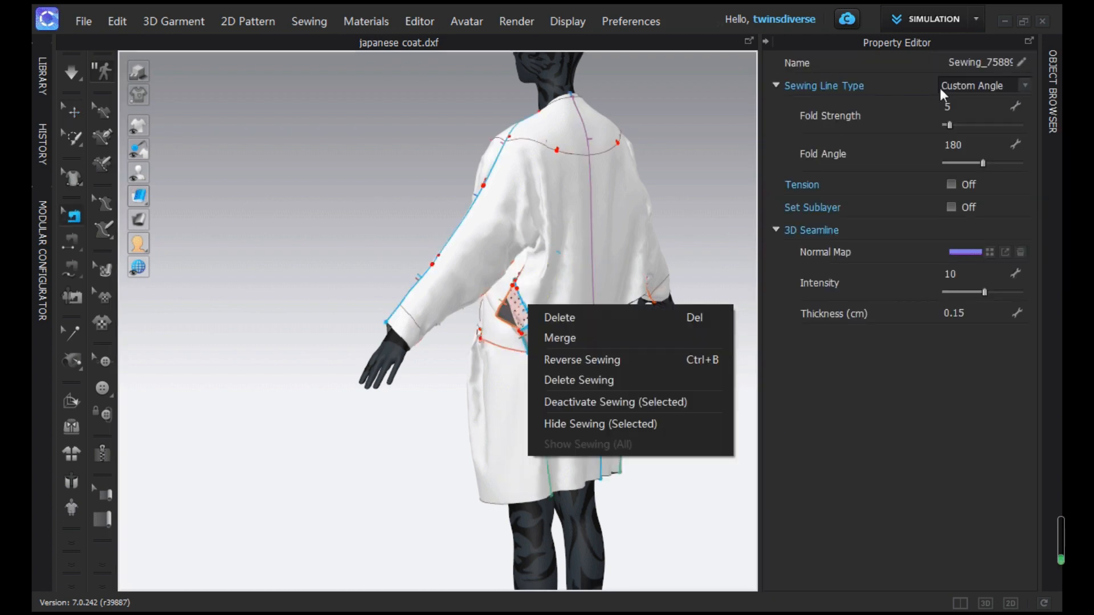
click(941, 89)
click(953, 102)
click(71, 73)
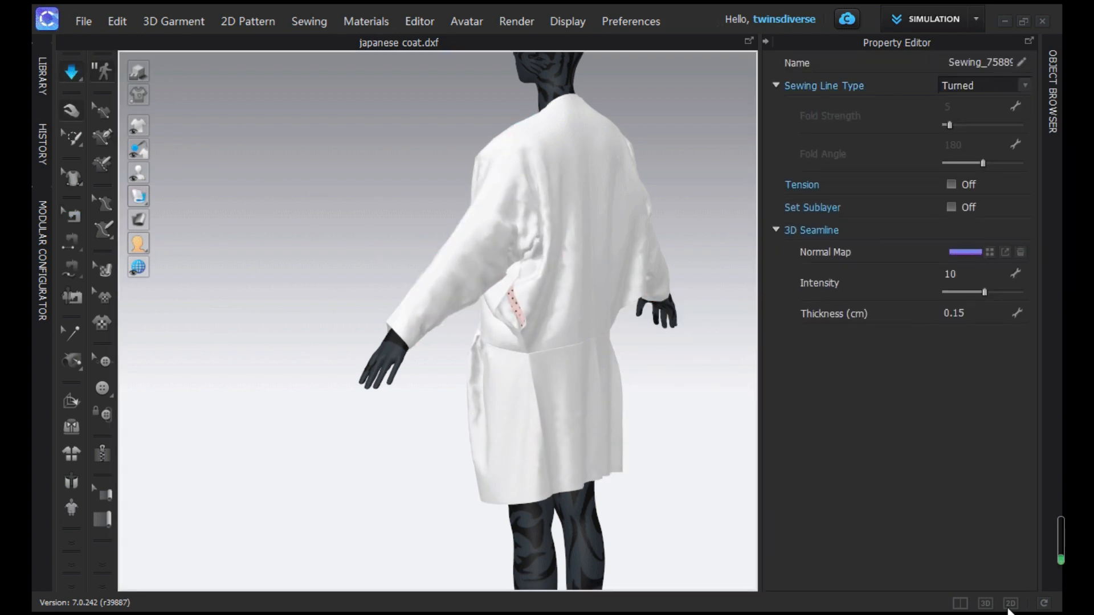
Segment-sew the curved edges of the two pocket pieces together
click(1009, 605)
scroll(482, 242, up, 4)
click(742, 98)
click(474, 235)
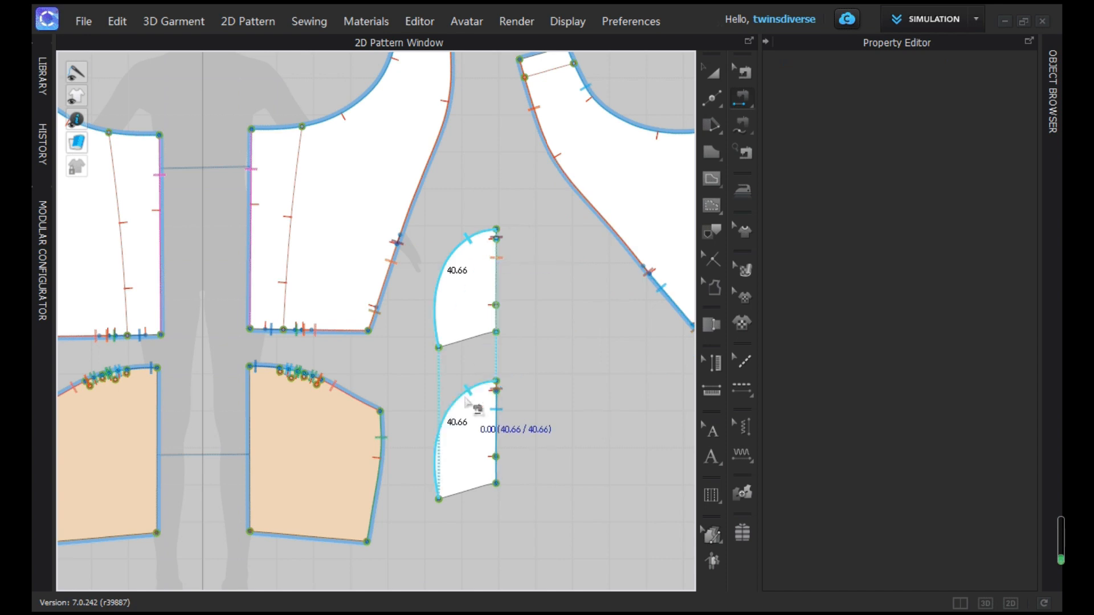
click(471, 404)
Strengthen the pocket piece inside the coat's side opening
click(985, 604)
key(q)
mouse_move(530, 307)
right_down()
mouse_move(516, 312)
mouse_move(554, 310)
mouse_move(595, 340)
mouse_move(530, 324)
right_up()
click(510, 312)
right_click(510, 312)
click(561, 176)
click(401, 231)
click(523, 294)
Strengthen the coat's front and back upper panels and the pocket piece showing between them
scroll(401, 346, down, 2)
middle_drag(553, 362, 493, 422)
right_click(461, 375)
click(549, 177)
right_click(531, 336)
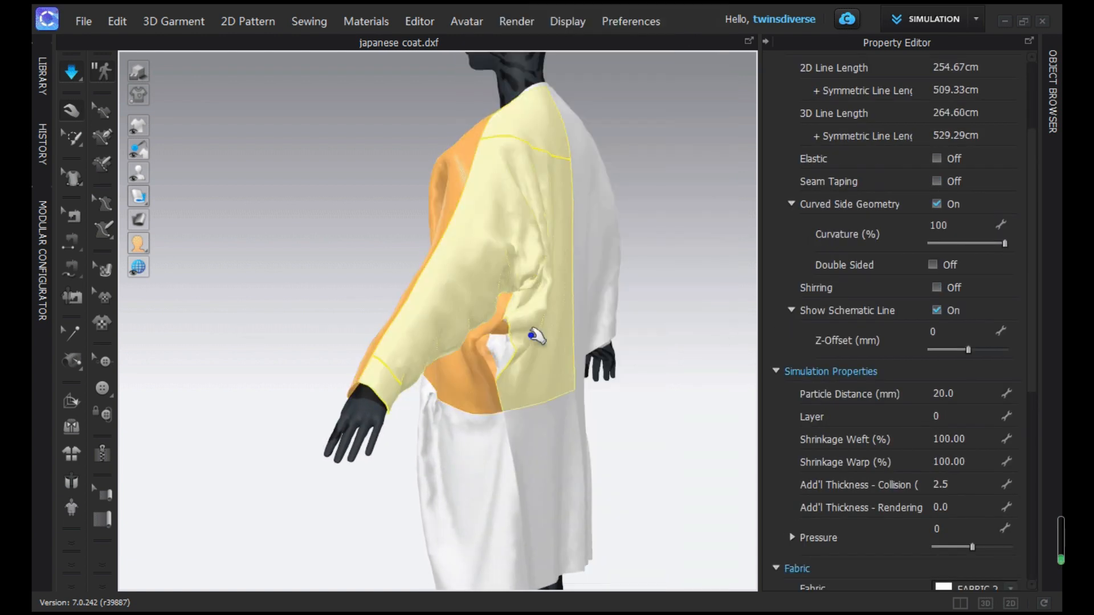
click(592, 177)
right_drag(475, 341, 439, 320)
right_click(500, 350)
click(561, 178)
Unstrengthen the coat panels and the pocket pieces and pull the side pocket area downward to settle it
scroll(485, 344, down, 3)
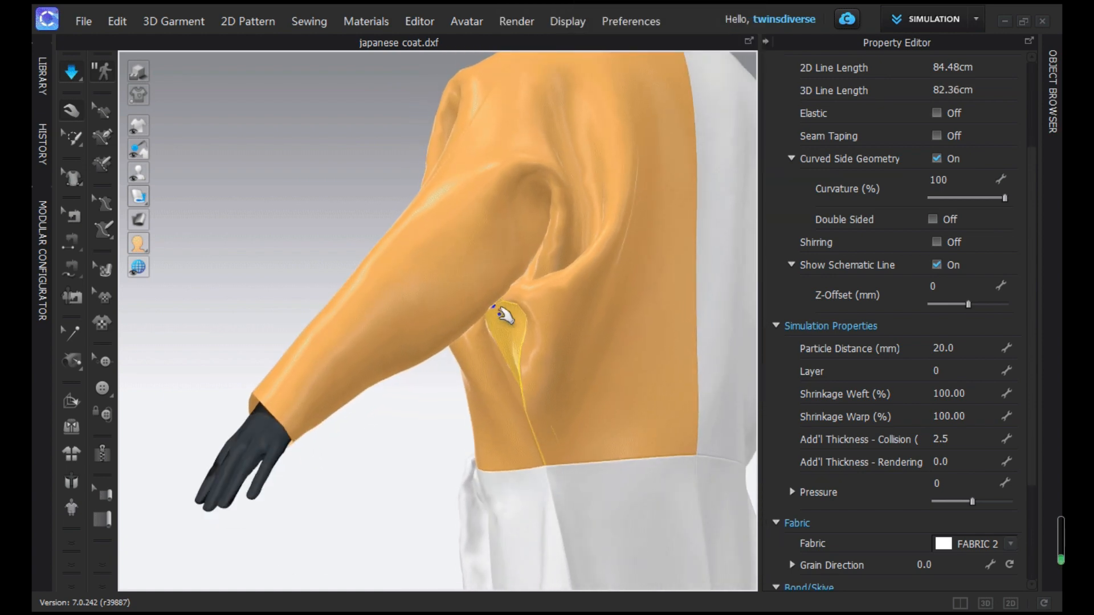
right_click(570, 296)
click(626, 247)
right_drag(351, 239, 380, 241)
right_click(561, 351)
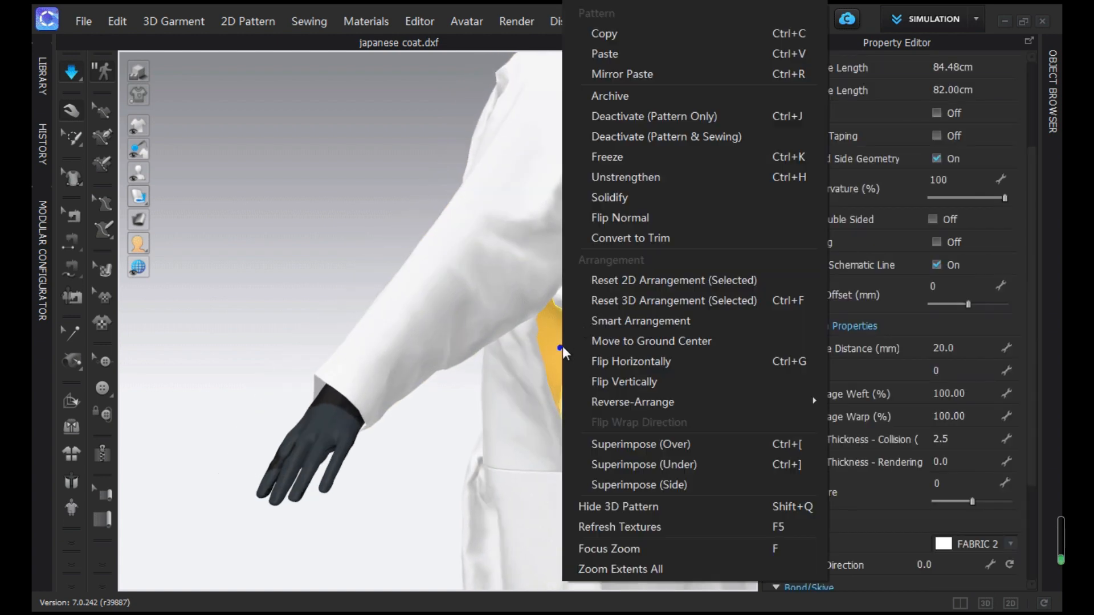
click(624, 176)
drag(561, 432, 565, 487)
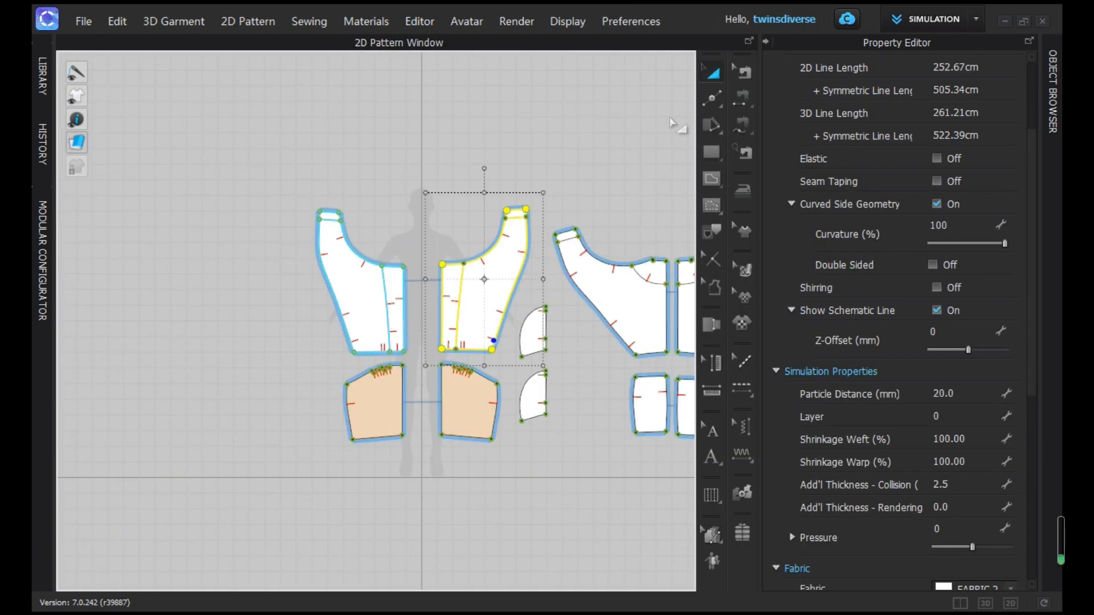
Create mirrored copies of both pocket pieces and place them beside the opposite front panels in the pattern layout
right_click(570, 273)
click(572, 223)
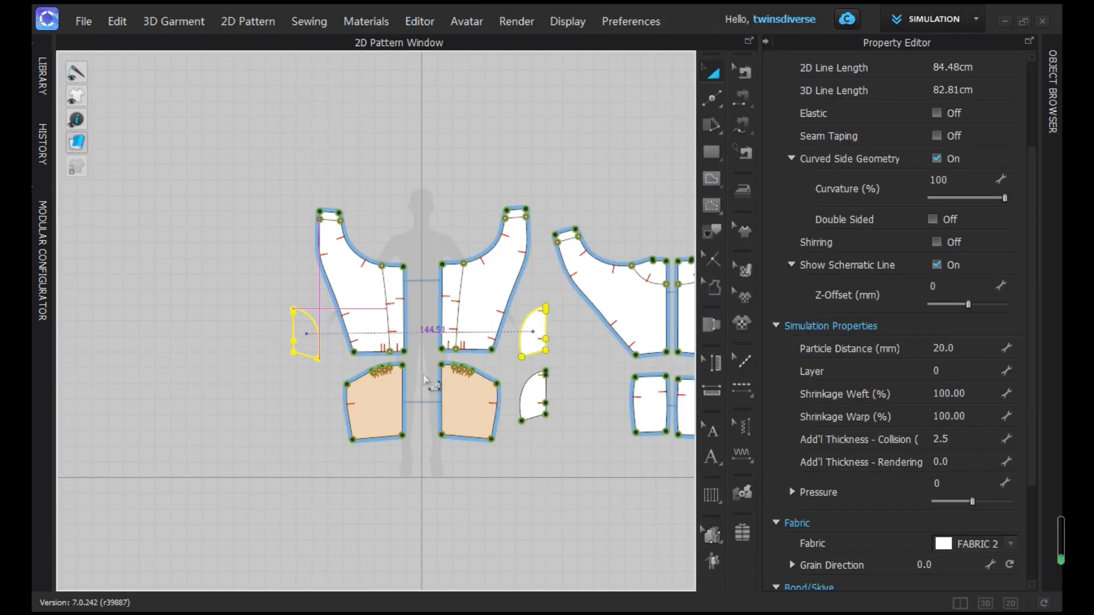
click(306, 330)
right_click(530, 402)
click(569, 221)
click(282, 412)
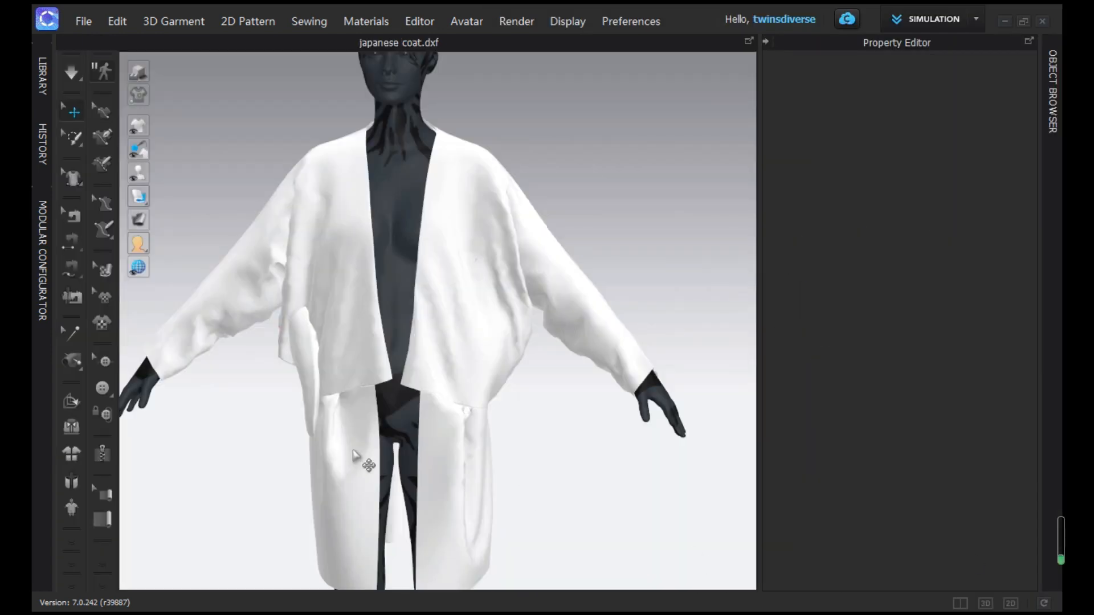
Simulate the coat and tug the mirrored pocket pieces into place at the side opening, undoing a misplaced pull
right_drag(361, 459, 325, 307)
drag(323, 306, 348, 424)
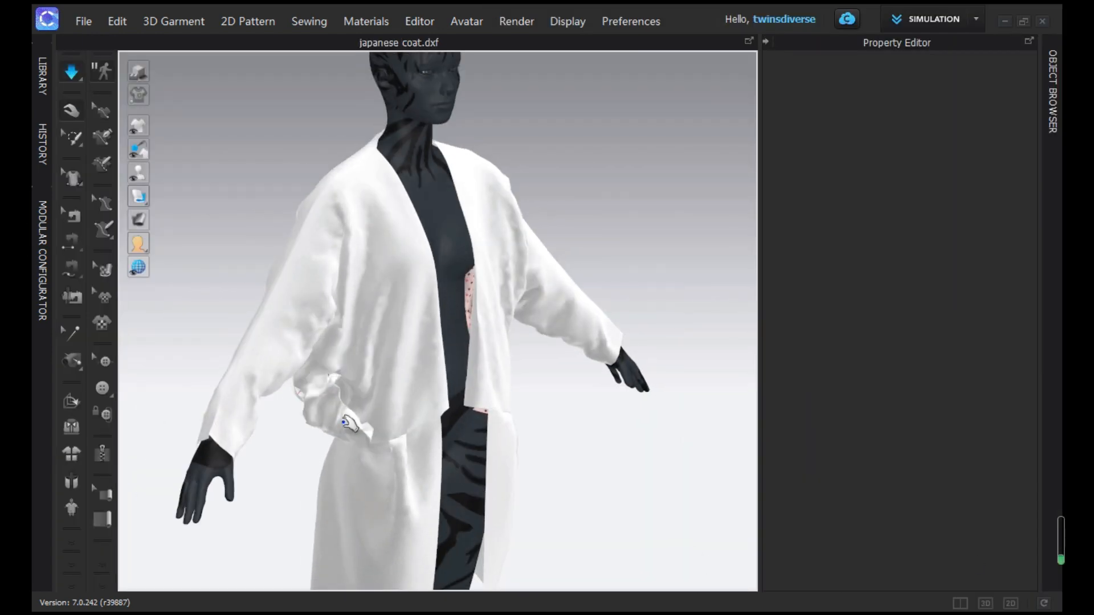
right_drag(291, 428, 257, 403)
drag(257, 403, 280, 424)
key(ctrl+z)
right_drag(282, 426, 308, 371)
drag(336, 345, 315, 369)
Pull the coat's back, shoulder and sleeve fabric during simulation to even out the drape
right_drag(368, 347, 558, 293)
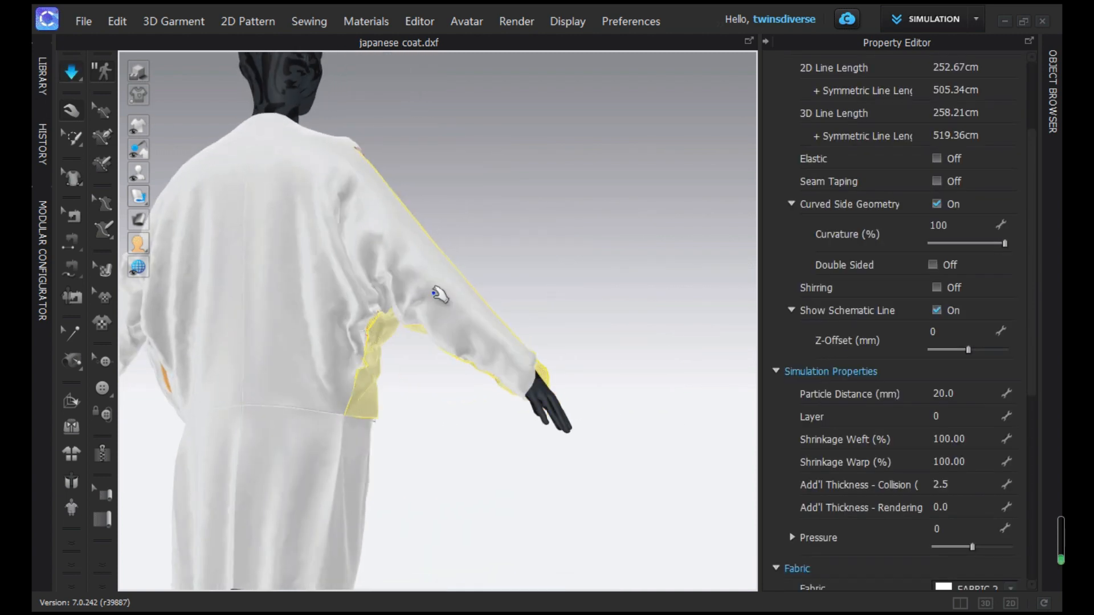
right_drag(429, 289, 323, 325)
drag(296, 152, 308, 150)
right_drag(325, 222, 447, 223)
drag(289, 175, 301, 176)
right_drag(430, 209, 373, 169)
drag(333, 263, 364, 280)
Remove the texture from the avatar's head material and set its color to white
click(540, 399)
scroll(542, 401, down, 4)
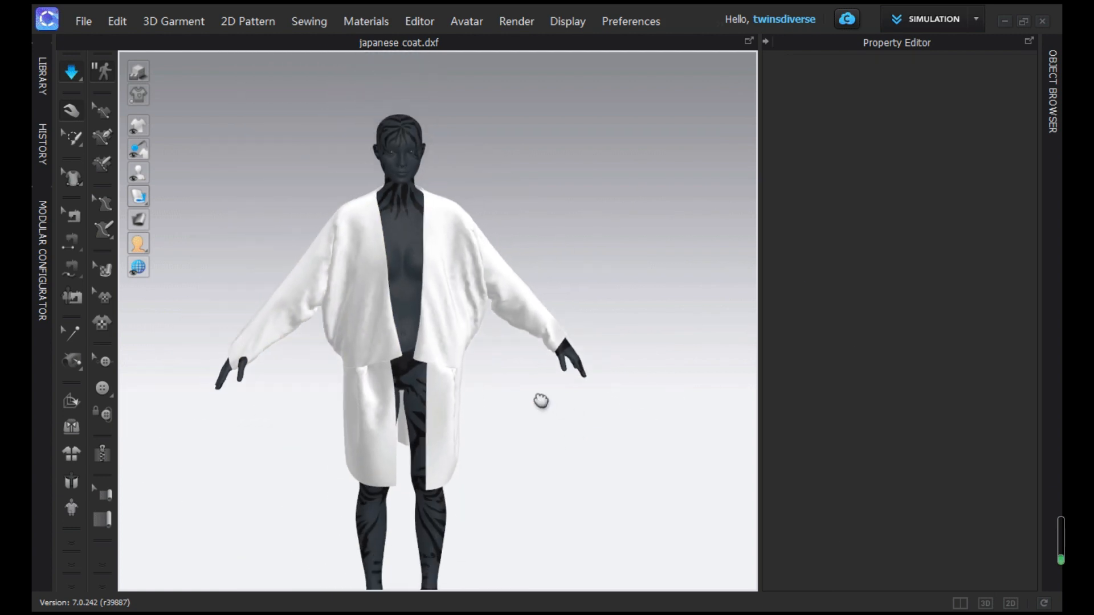
right_drag(541, 400, 539, 303)
click(394, 136)
click(1009, 241)
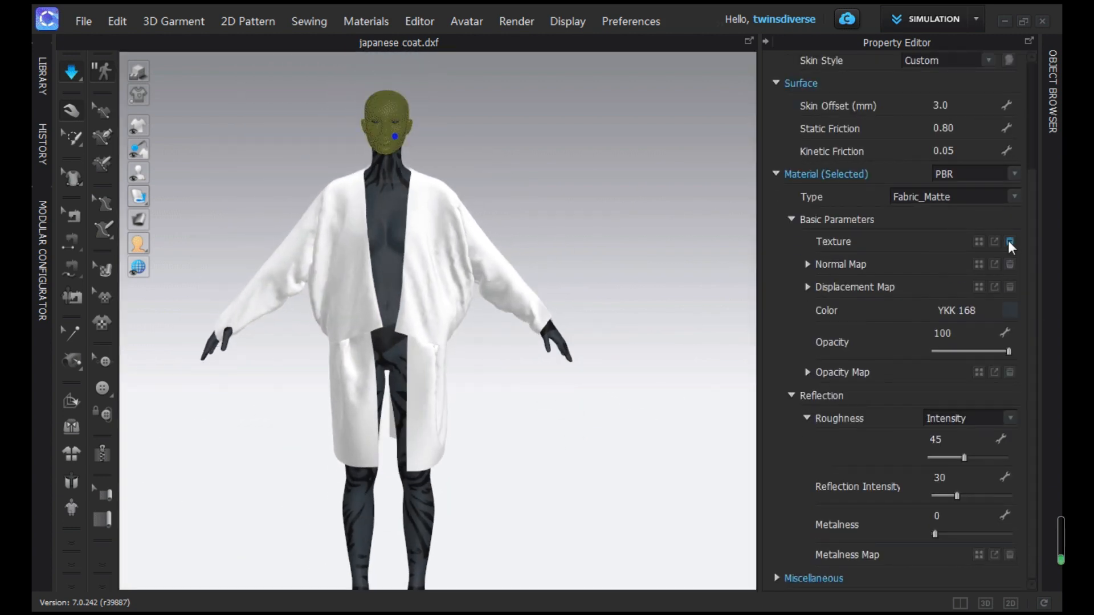
click(1008, 310)
click(511, 504)
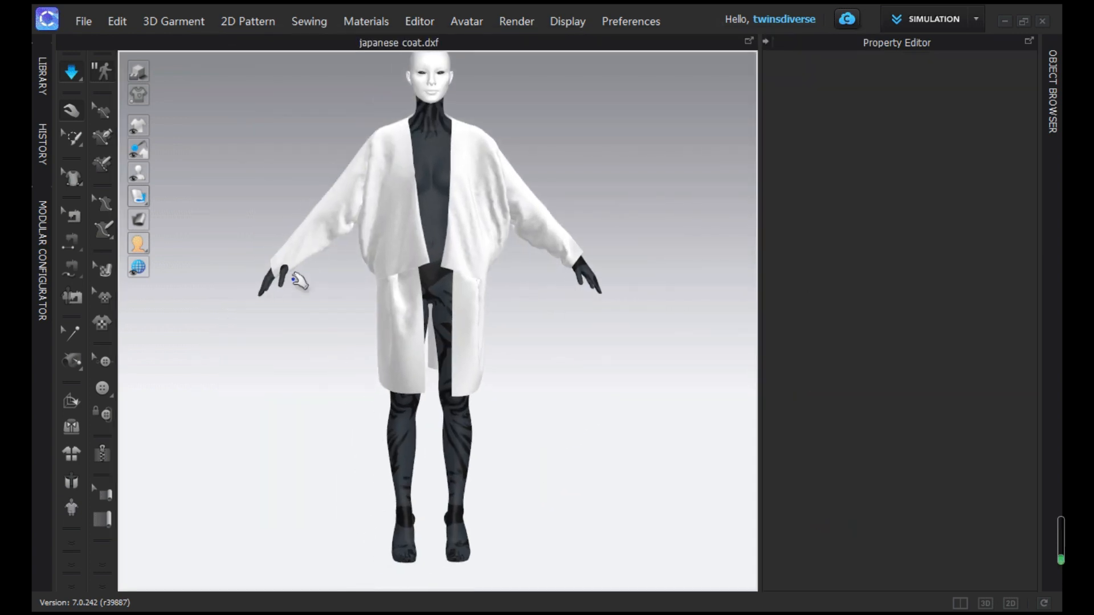
Free the sleeve cuff from the avatar's fingers and apply the FV2_03_Attention.pos pose
click(290, 289)
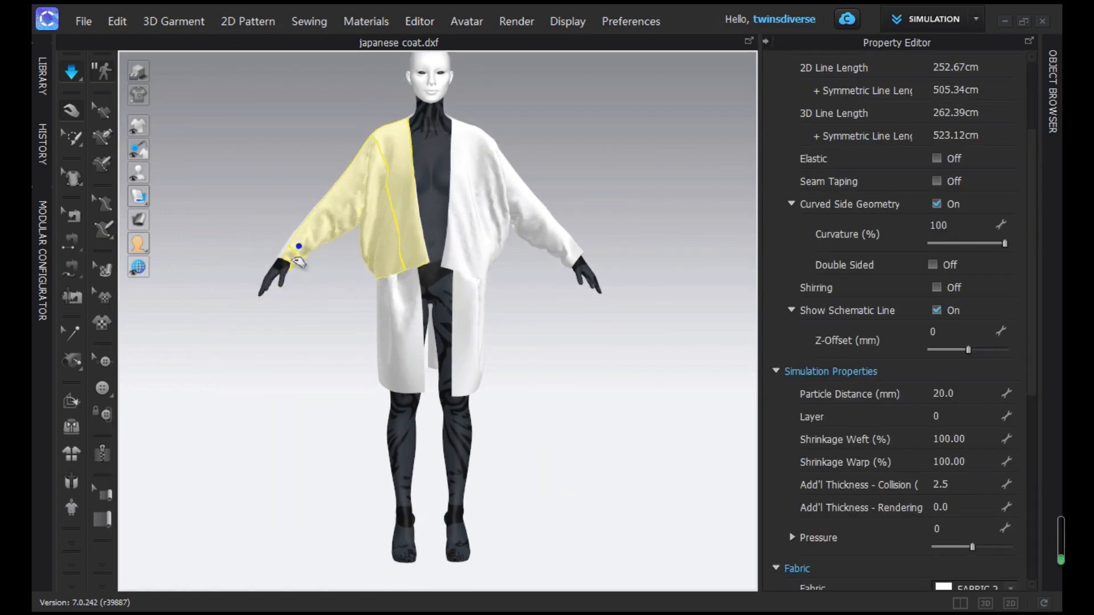
click(322, 297)
click(43, 85)
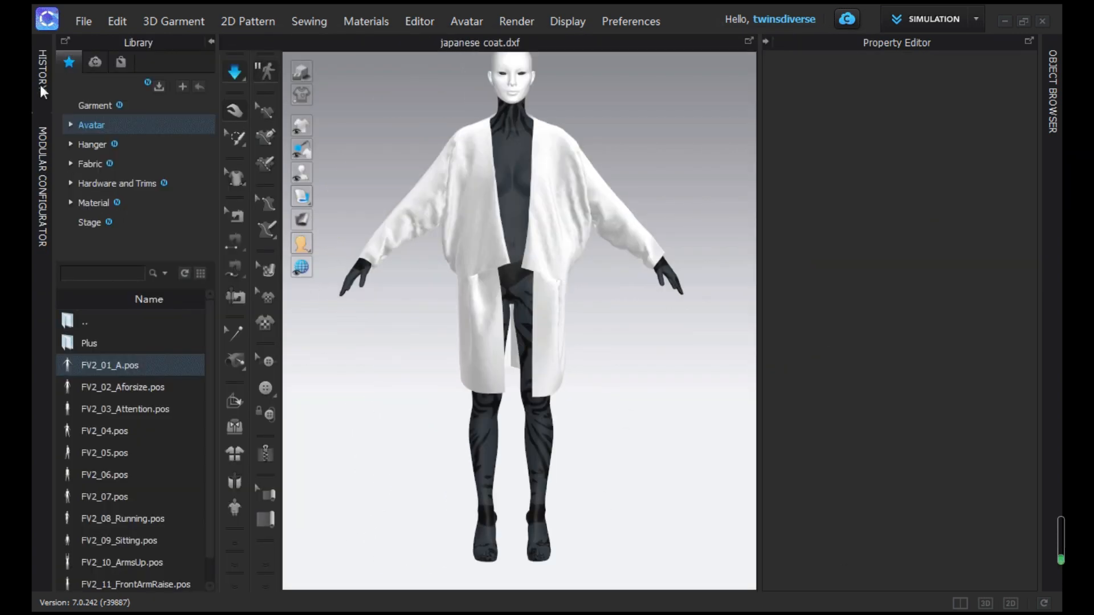
double_click(108, 409)
click(556, 361)
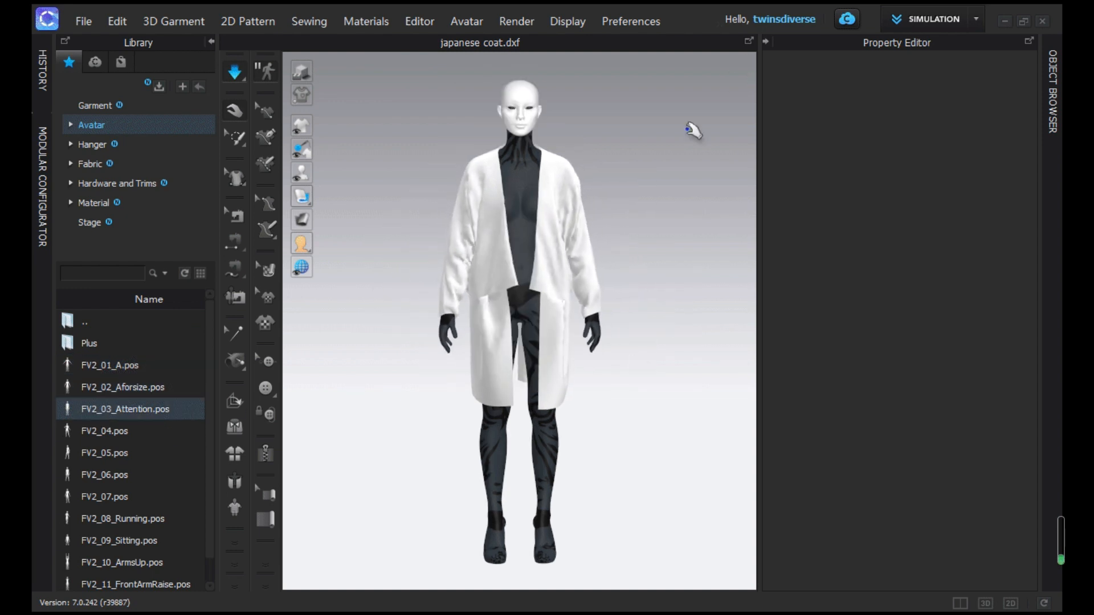
Tug the coat's sleeve and front opening edge to settle them on the posed avatar
click(582, 295)
click(505, 244)
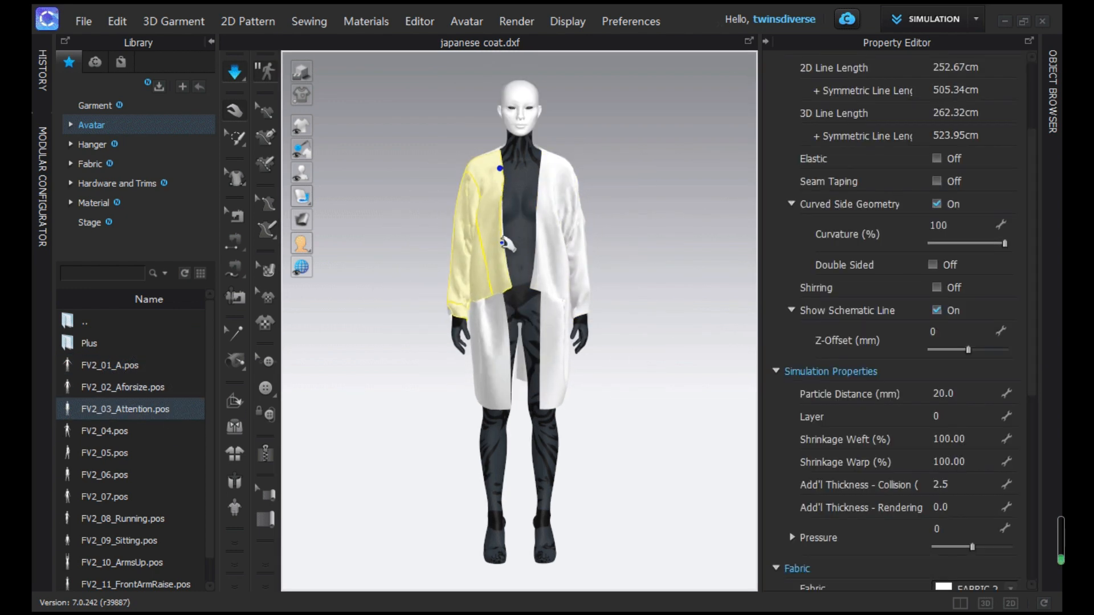
drag(531, 307, 605, 285)
click(607, 287)
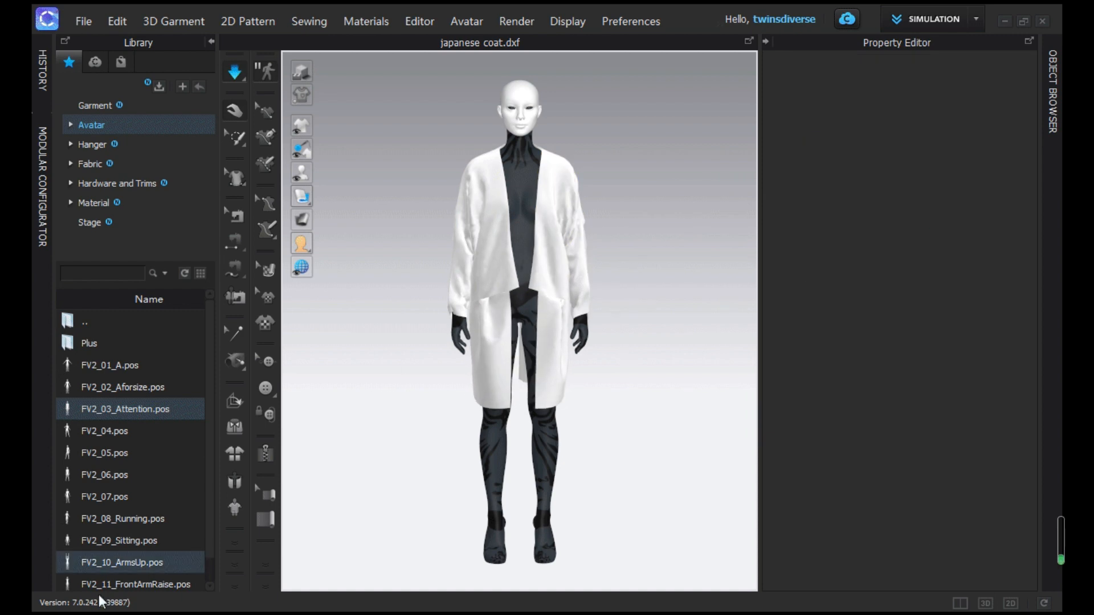
Hide the property editor and library to enlarge the 3D view of the coat
click(766, 41)
click(211, 41)
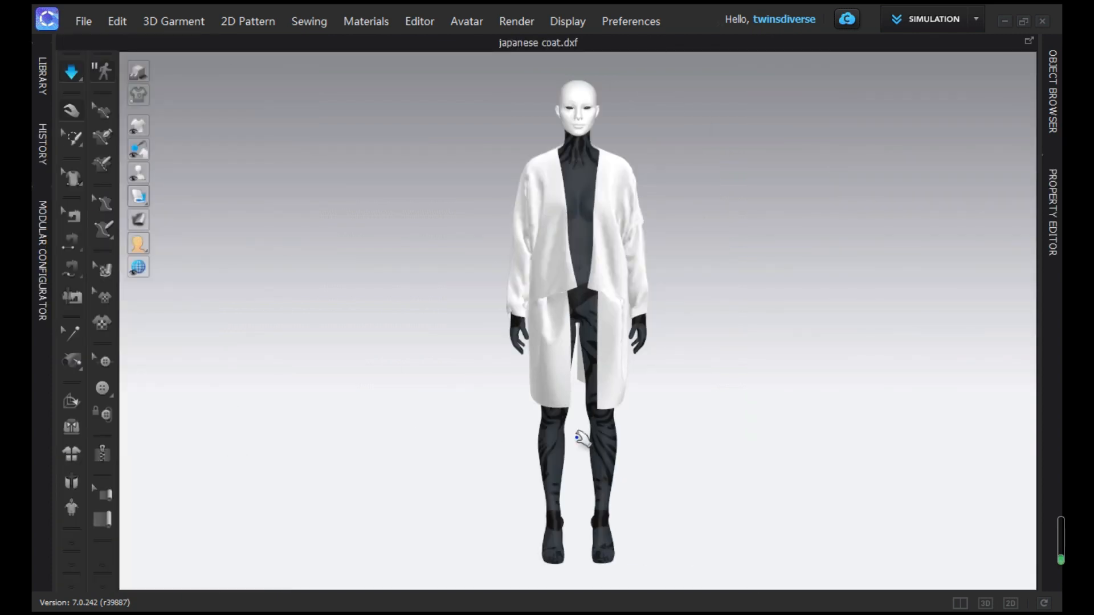
right_drag(583, 441, 622, 428)
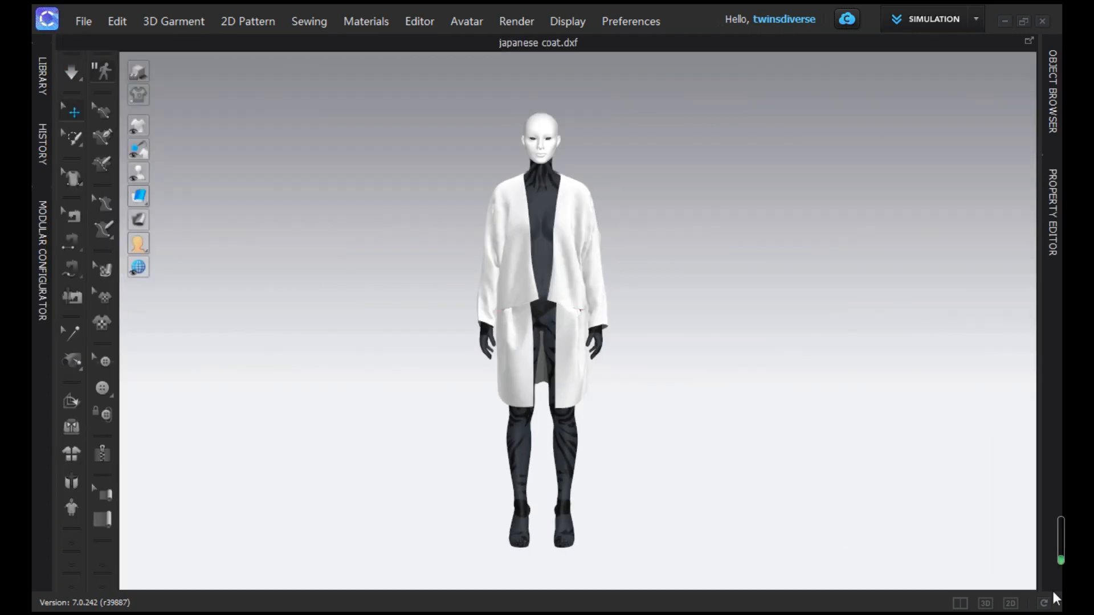
Segment-sew the edges of the pink inner garment pieces to the corresponding edges of the coat's front and back panels
click(1010, 604)
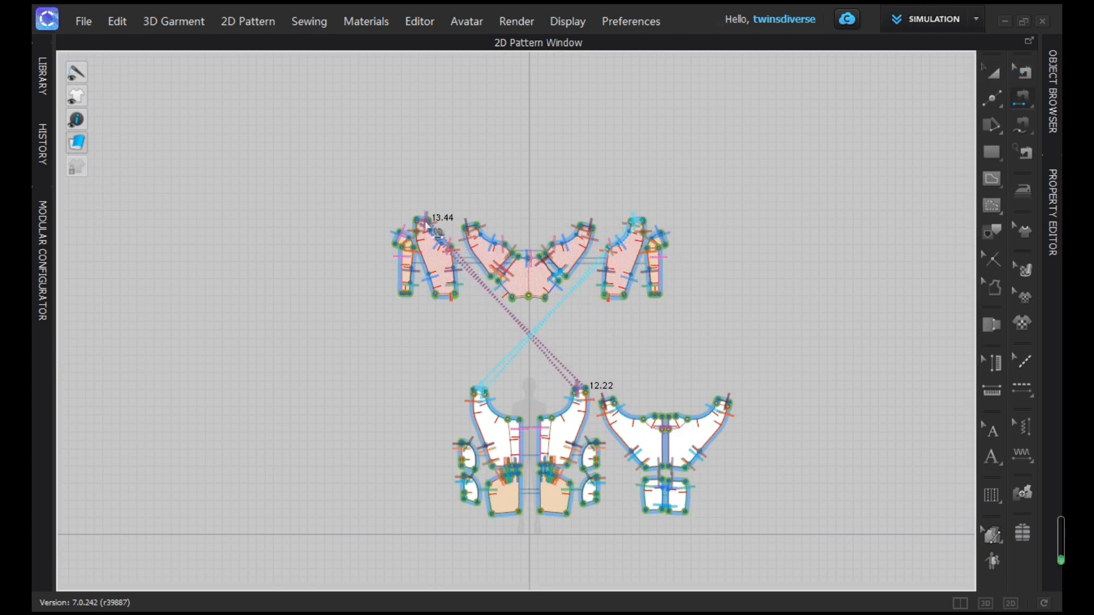
scroll(559, 331, up, 4)
middle_drag(559, 334, 553, 214)
scroll(553, 215, down, 1)
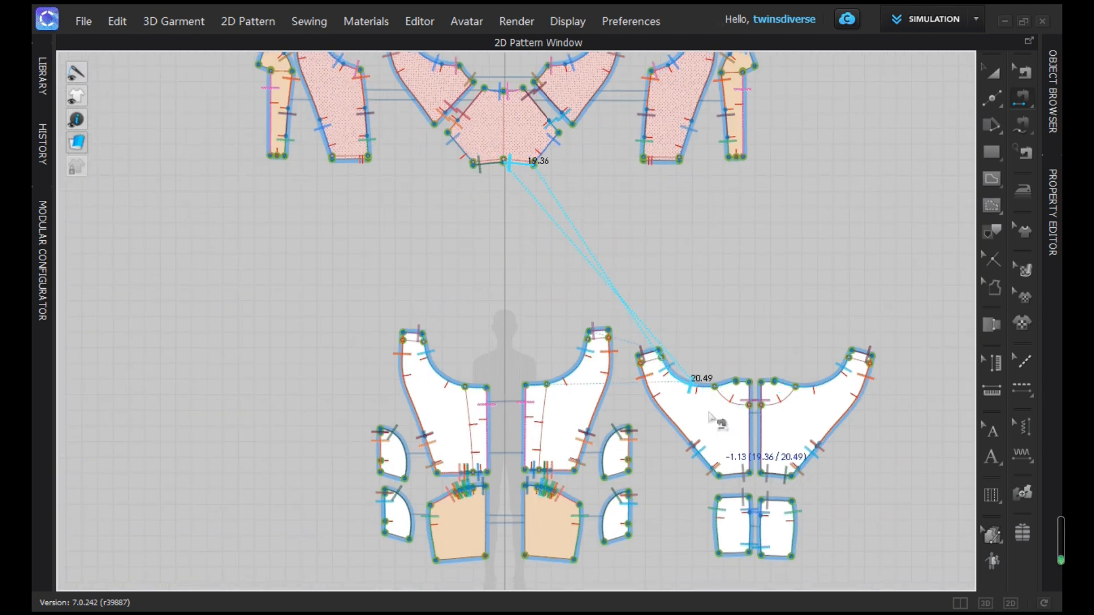
Fold the sleeve hems inward along their internal lines with the Fold Arrangement tool in the 3D view
click(985, 603)
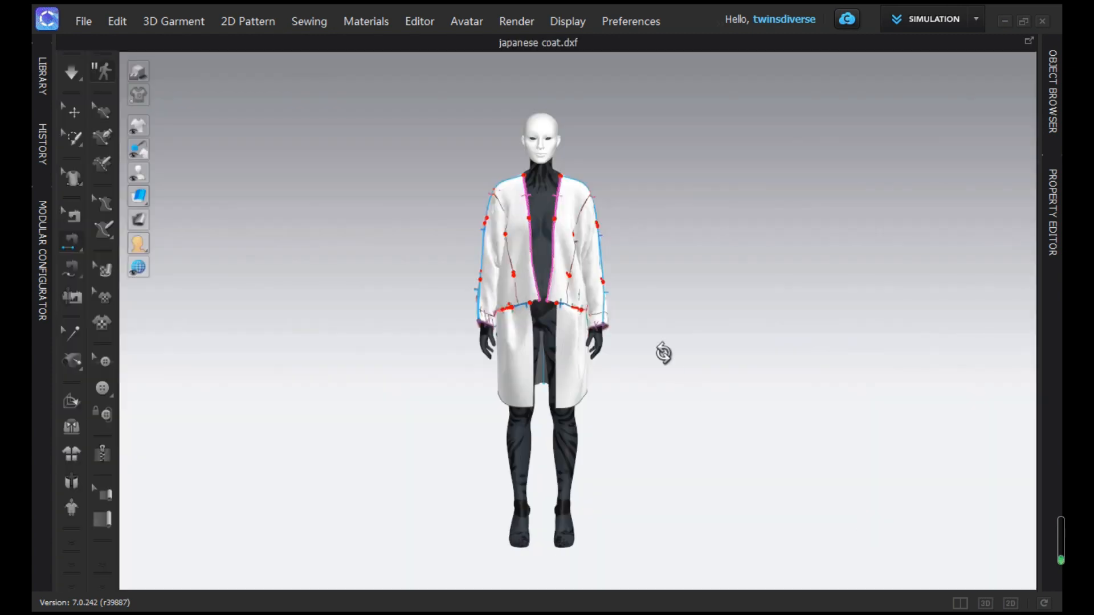
mouse_move(662, 354)
right_down()
mouse_move(573, 359)
mouse_move(653, 352)
right_up()
scroll(603, 342, up, 4)
scroll(642, 366, up, 2)
middle_drag(603, 342, 580, 334)
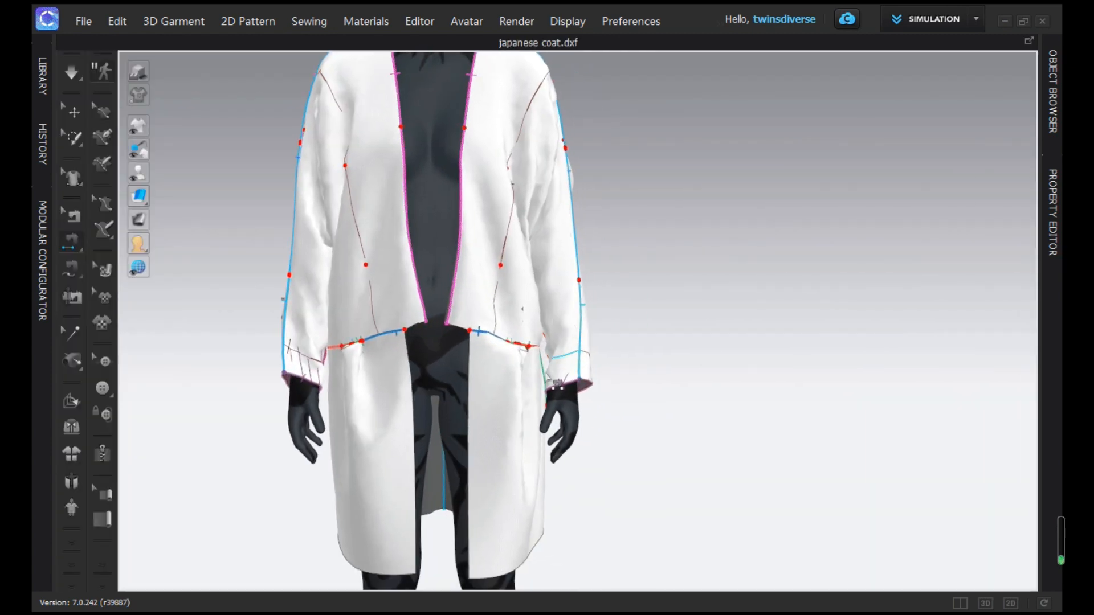
key(q)
key(b)
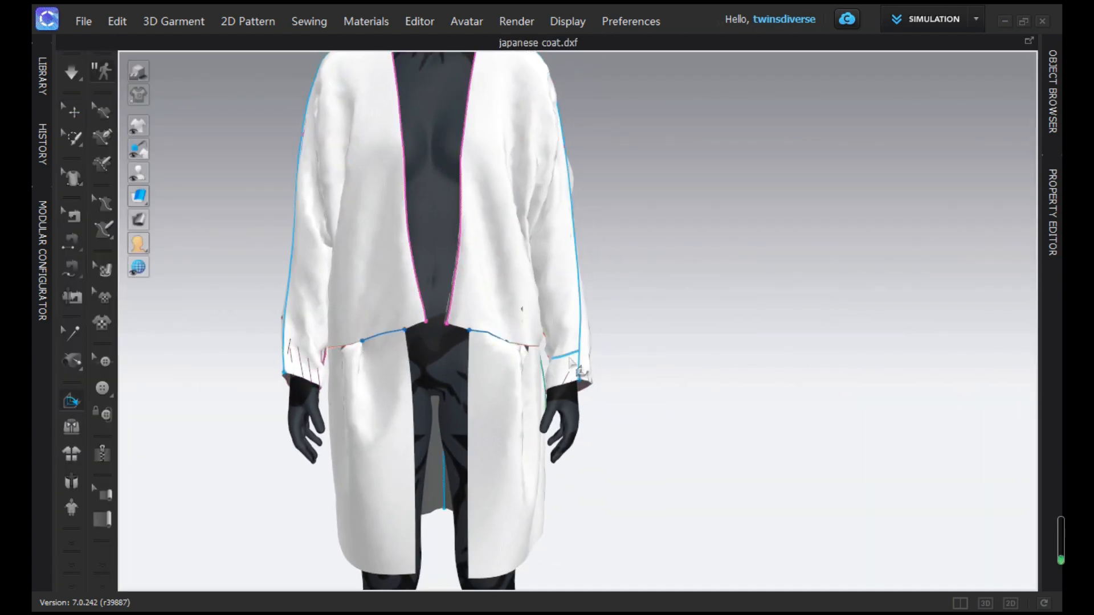
click(570, 359)
right_drag(571, 362, 598, 392)
mouse_move(580, 312)
mouse_down()
mouse_move(589, 324)
mouse_move(579, 317)
mouse_up()
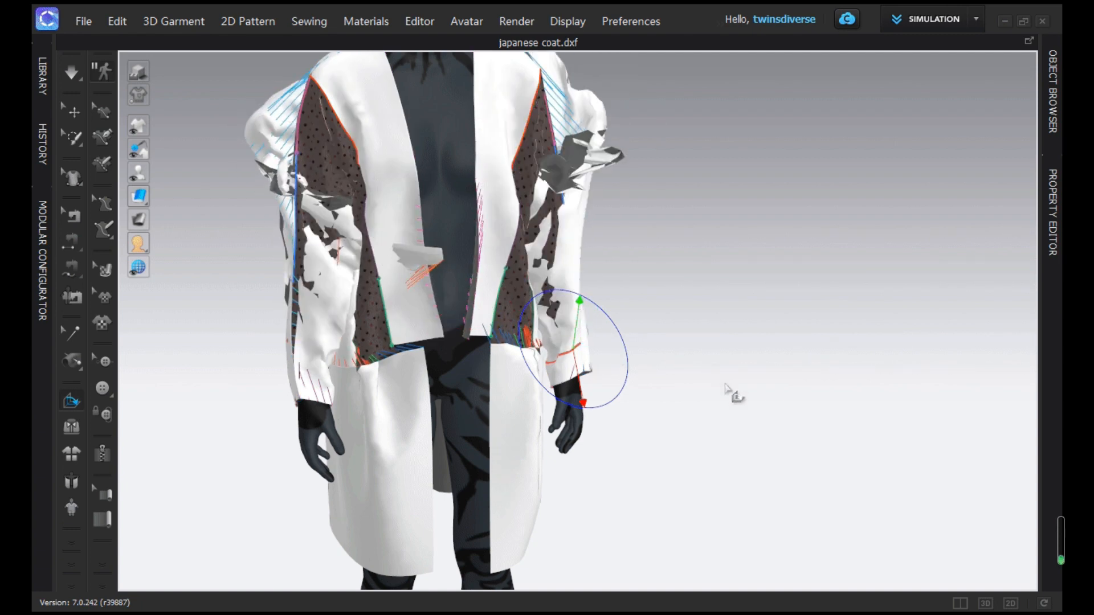
key(ctrl+z)
right_drag(550, 379, 496, 393)
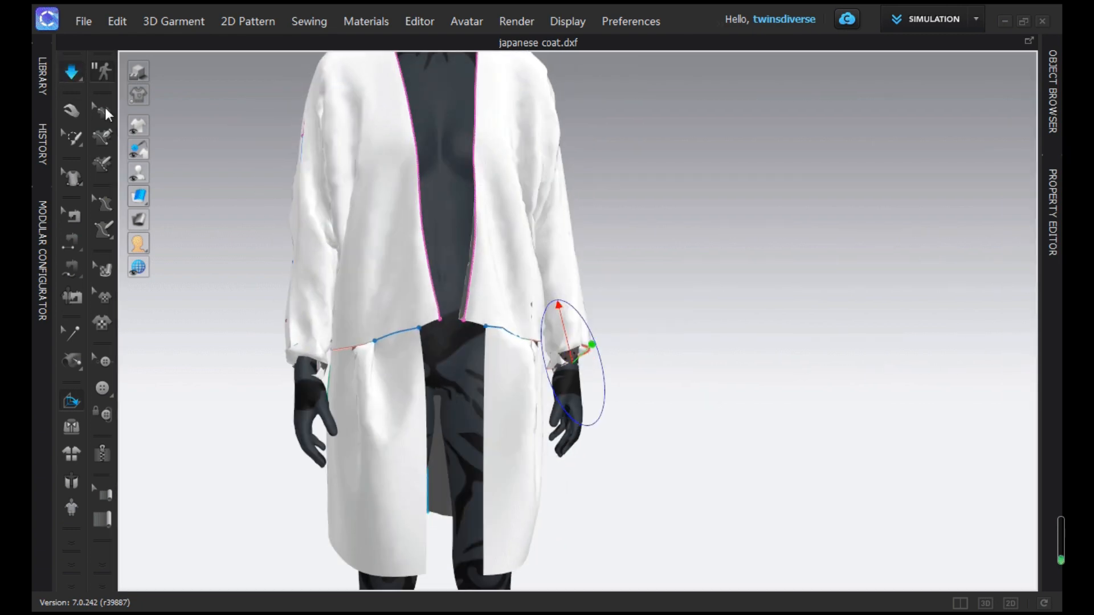
Strengthen each sleeve's front pattern piece while it drapes over the folded cuff, and remove the strengthening again
click(72, 110)
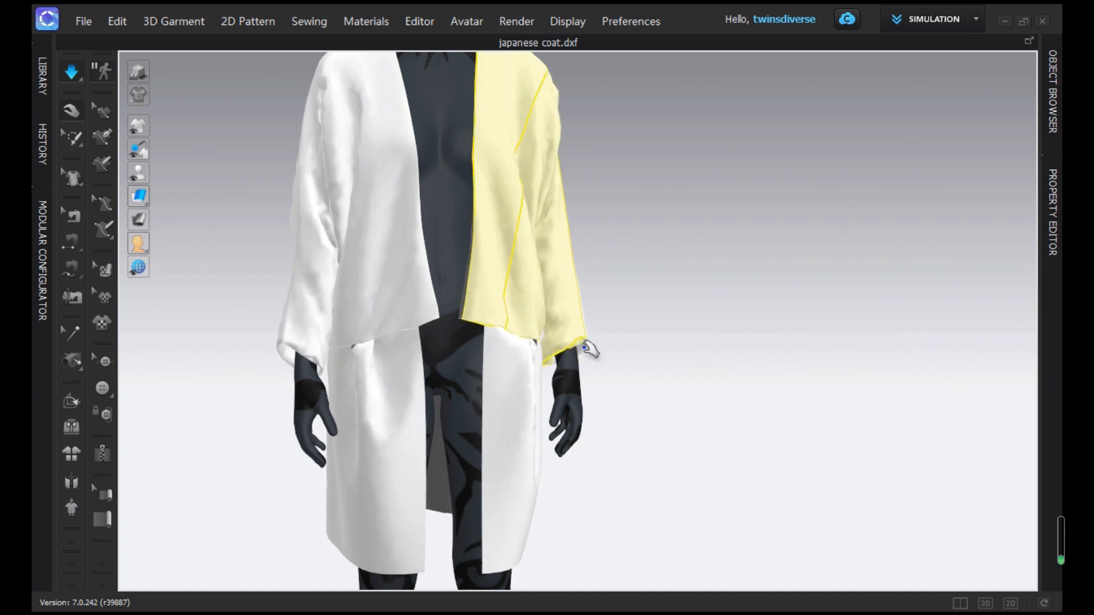
right_click(310, 336)
click(375, 176)
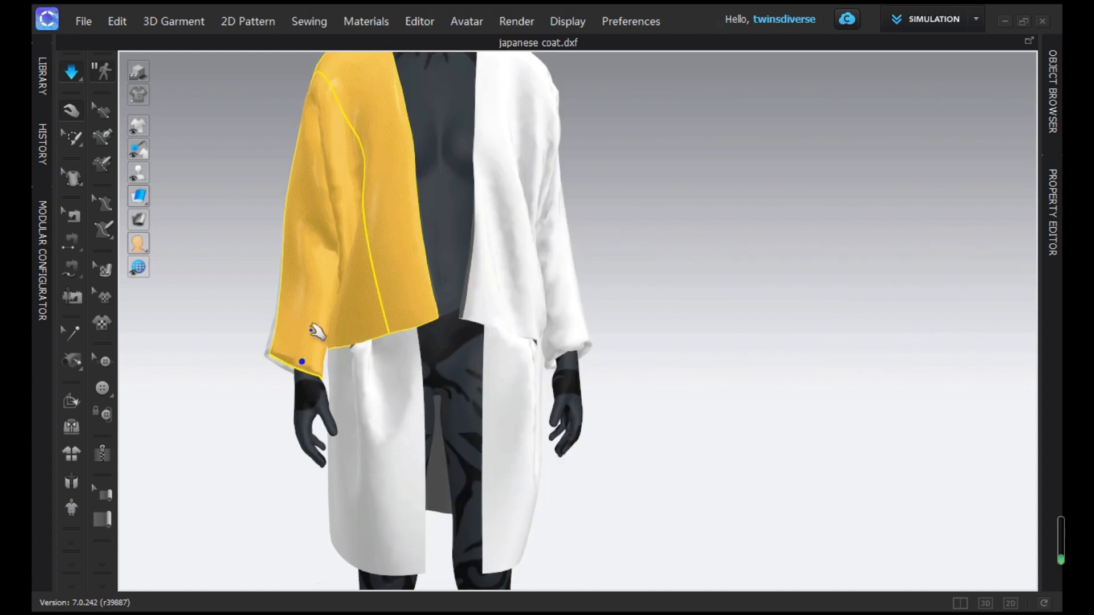
right_click(310, 330)
click(375, 176)
click(589, 242)
right_drag(589, 242, 547, 254)
right_click(552, 347)
click(621, 177)
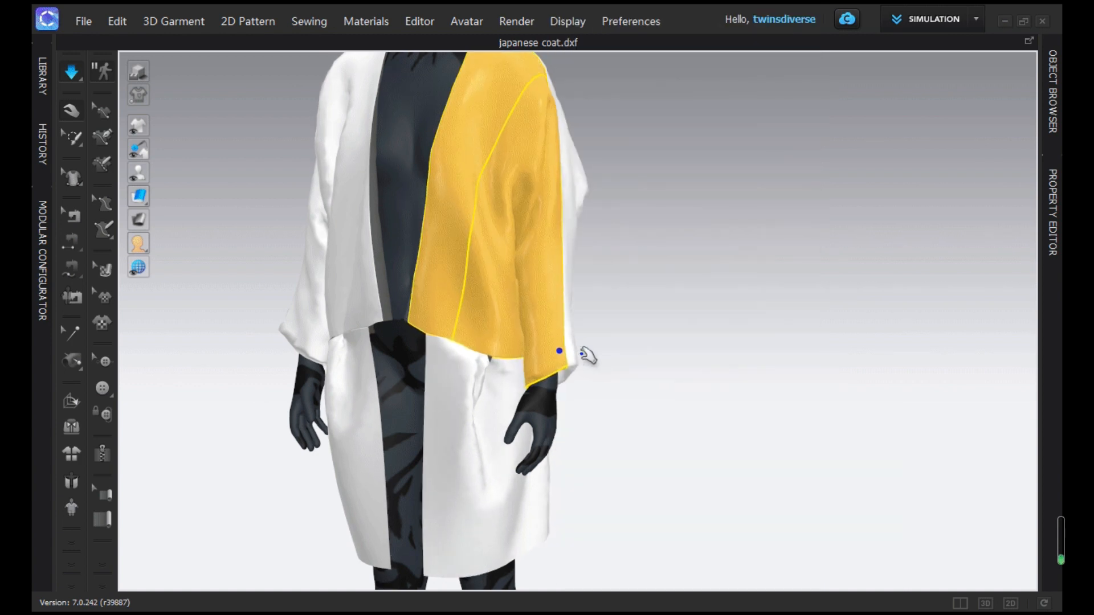
right_drag(582, 352, 550, 341)
right_click(595, 273)
click(620, 177)
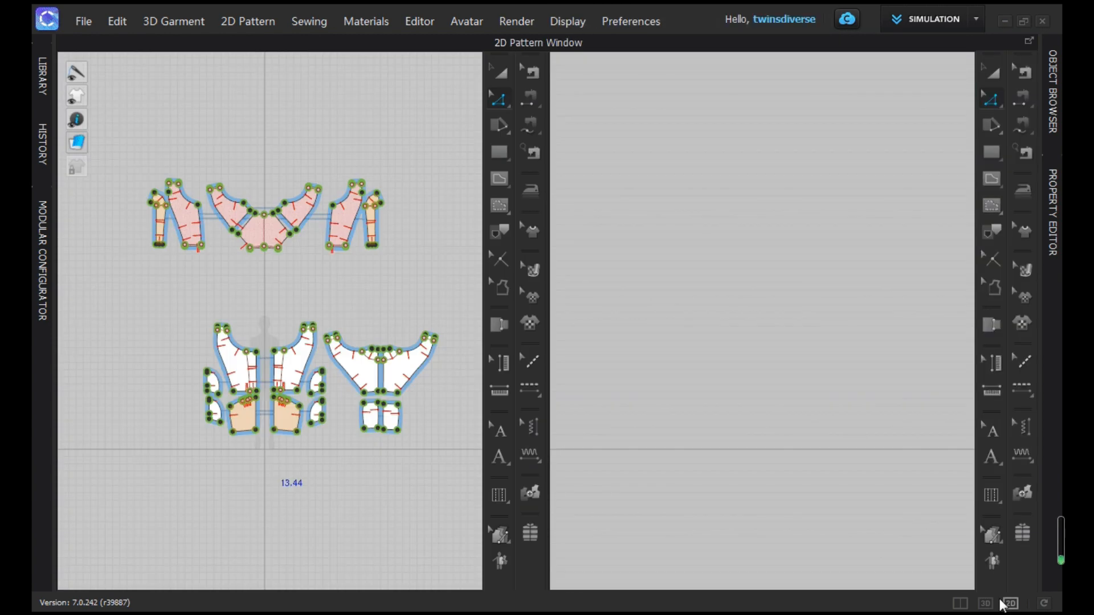
Cut and sew the sleeve hem facings off the coat's front and back panels along their internal lines
scroll(744, 379, up, 5)
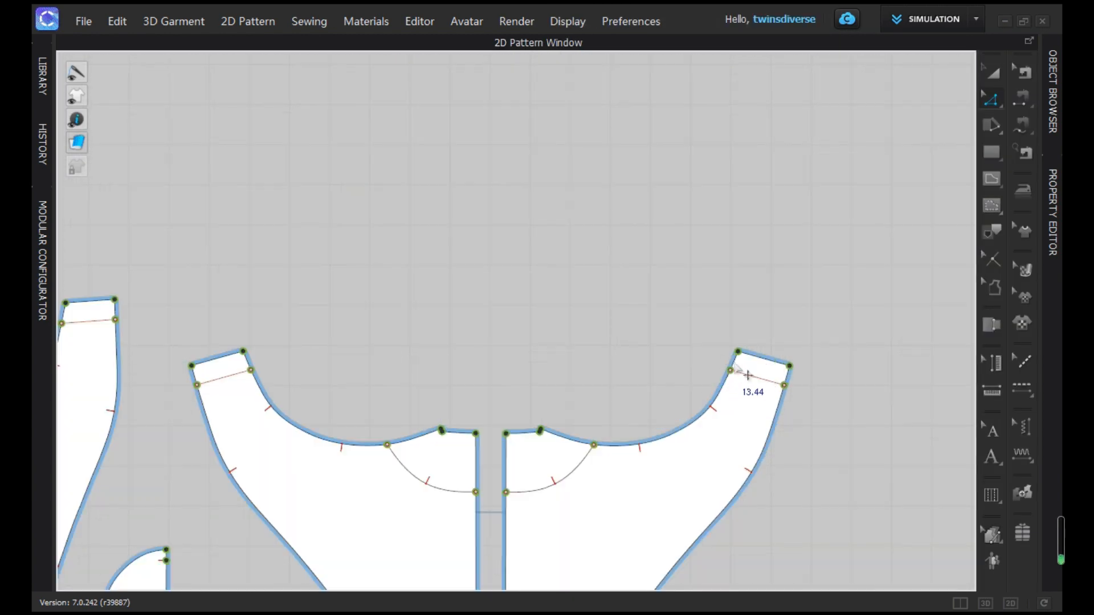
right_click(766, 377)
click(832, 202)
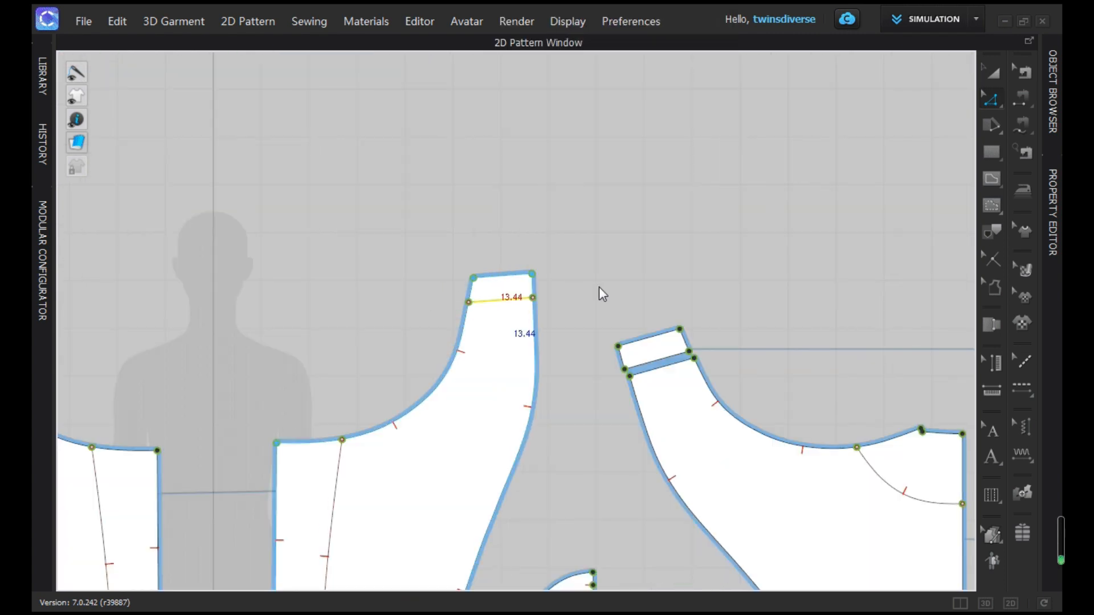
scroll(601, 294, down, 5)
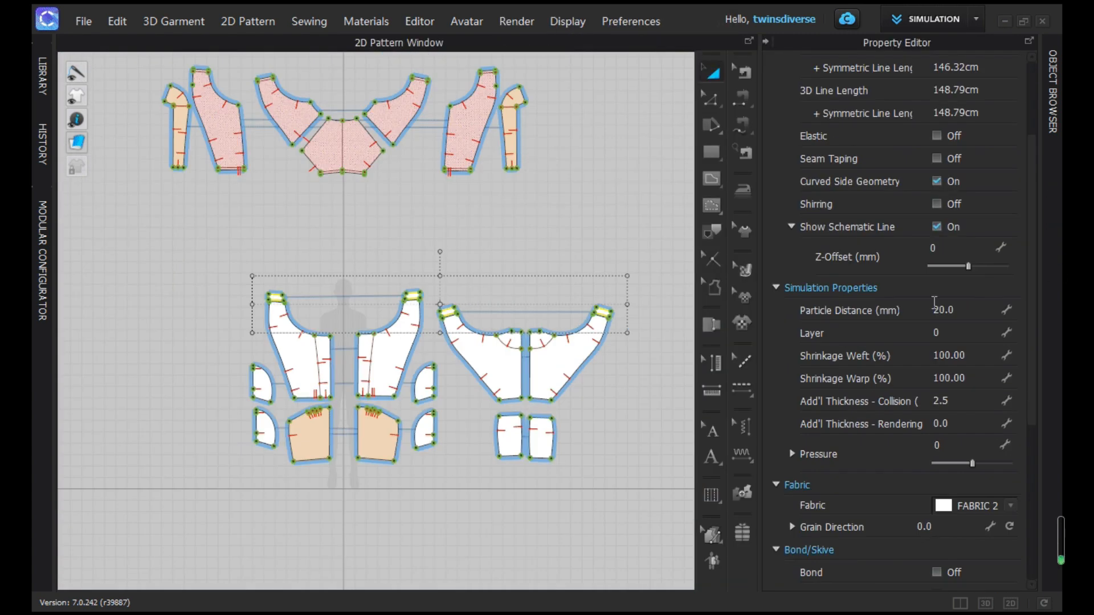
Enable bonding with the Reinforcement preset on the four sleeve hem facings and simulate the coat in 3D
scroll(921, 485, down, 3)
click(936, 461)
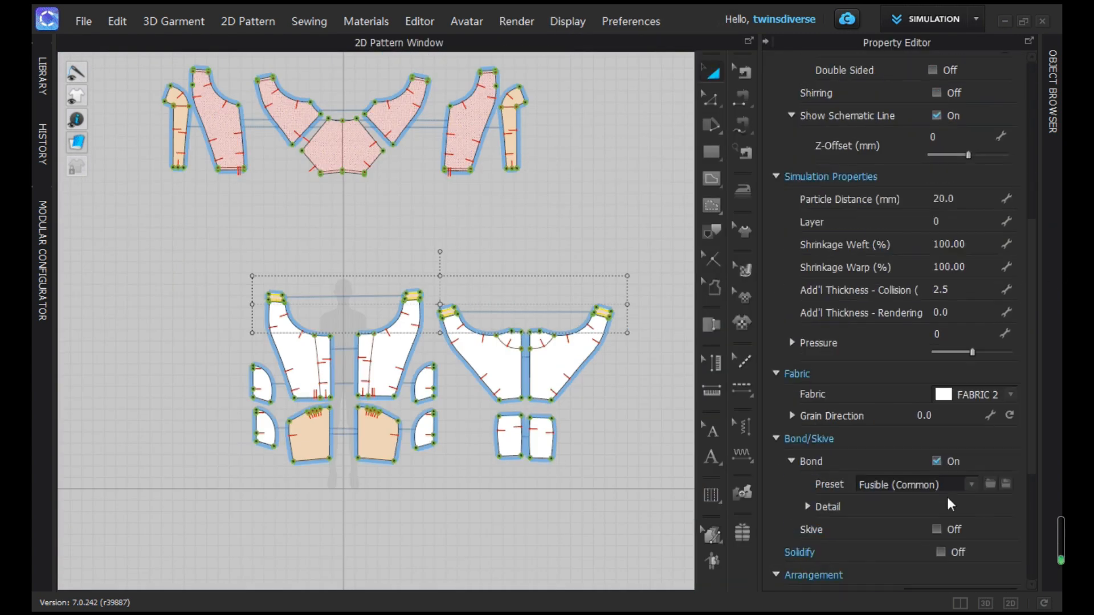
click(948, 484)
click(957, 544)
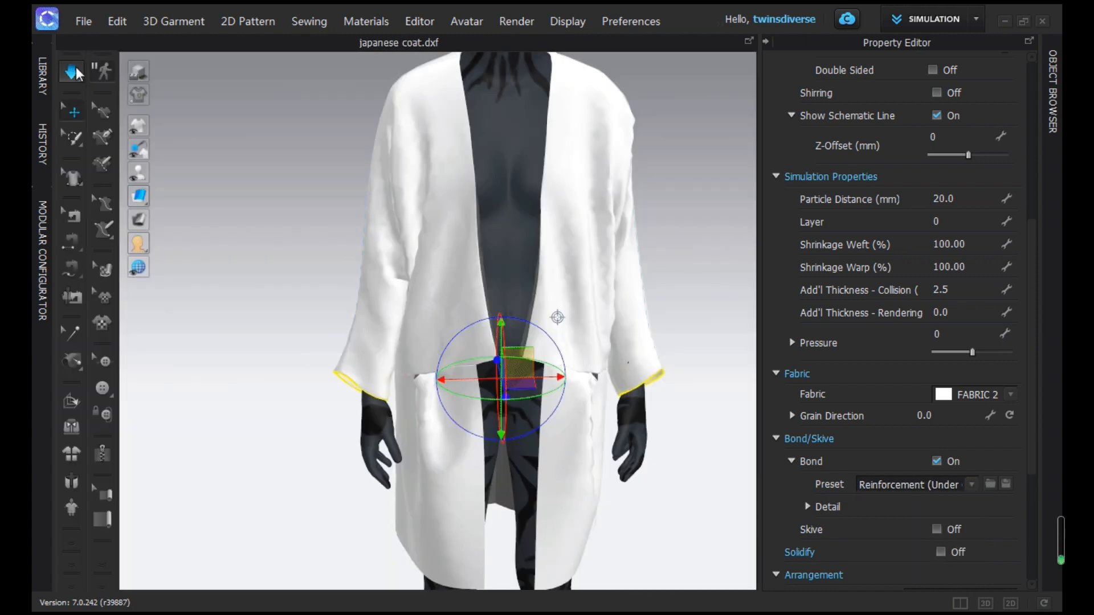
scroll(634, 214, down, 5)
click(685, 178)
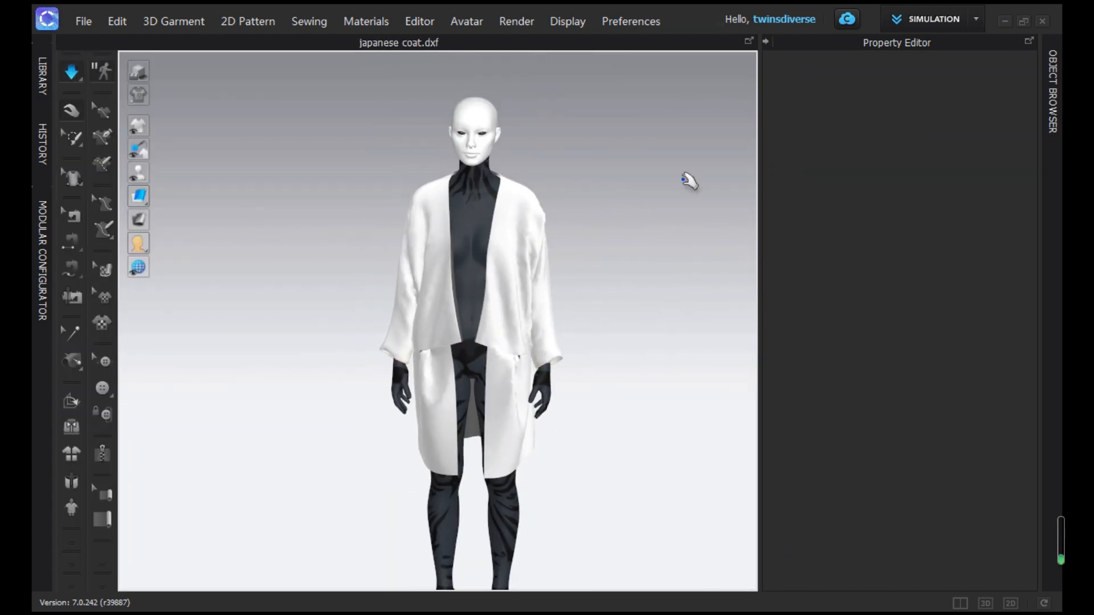
Hide the property editor and tug the lower front panel at its pocket opening to settle it
click(766, 42)
right_drag(751, 214, 630, 214)
scroll(575, 349, up, 5)
click(556, 361)
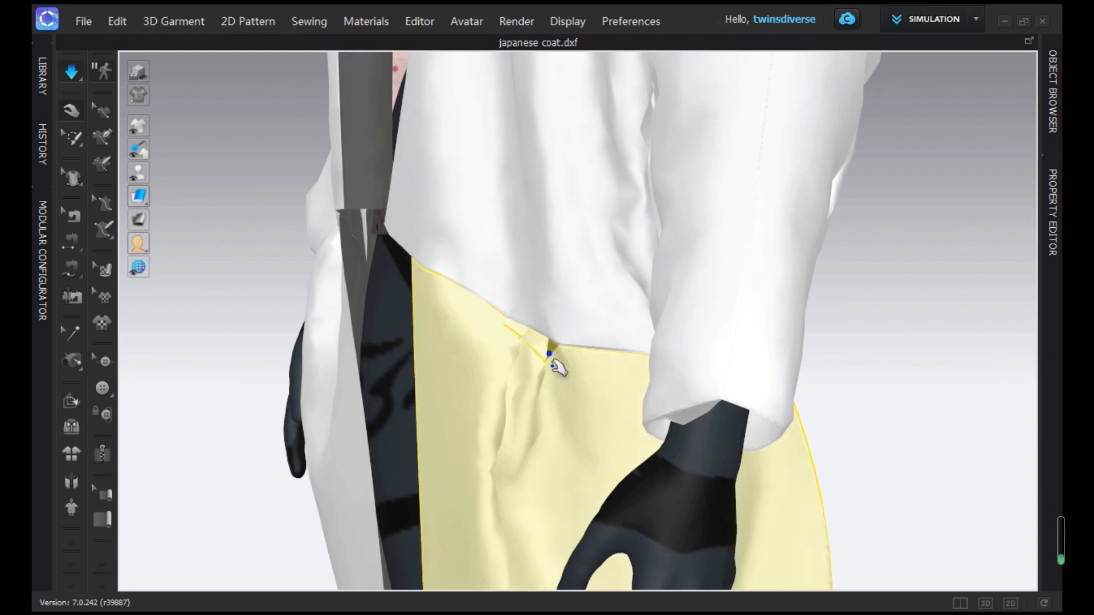
right_drag(564, 359, 524, 377)
scroll(820, 230, down, 5)
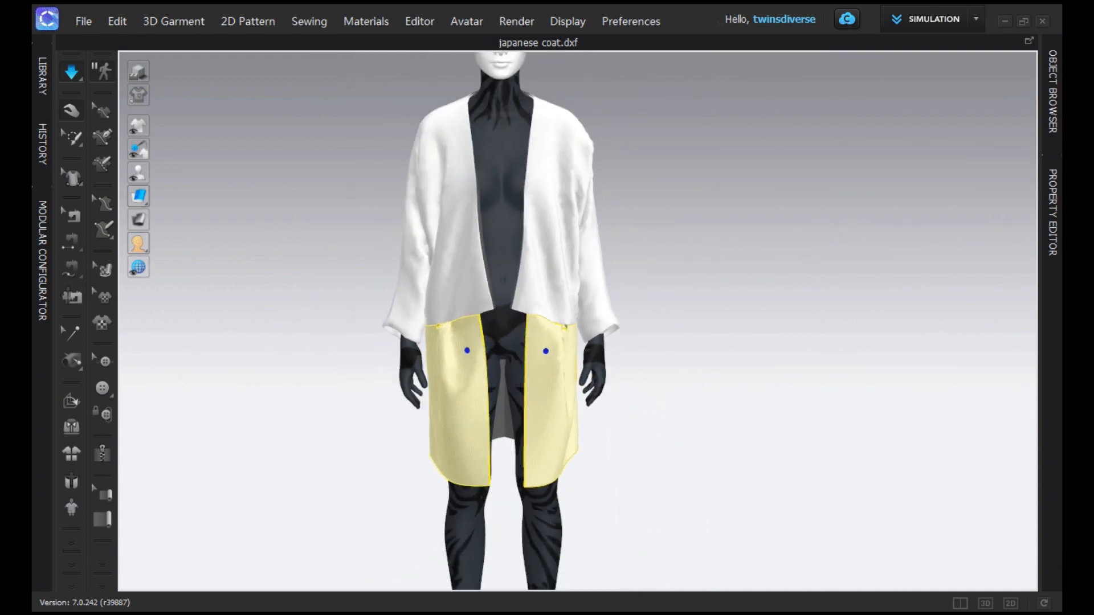
Set the particle distance of the coat's pattern pieces to 12 mm and drape the coat again in 3D
click(1011, 604)
scroll(769, 461, down, 3)
drag(417, 295, 854, 563)
click(1054, 211)
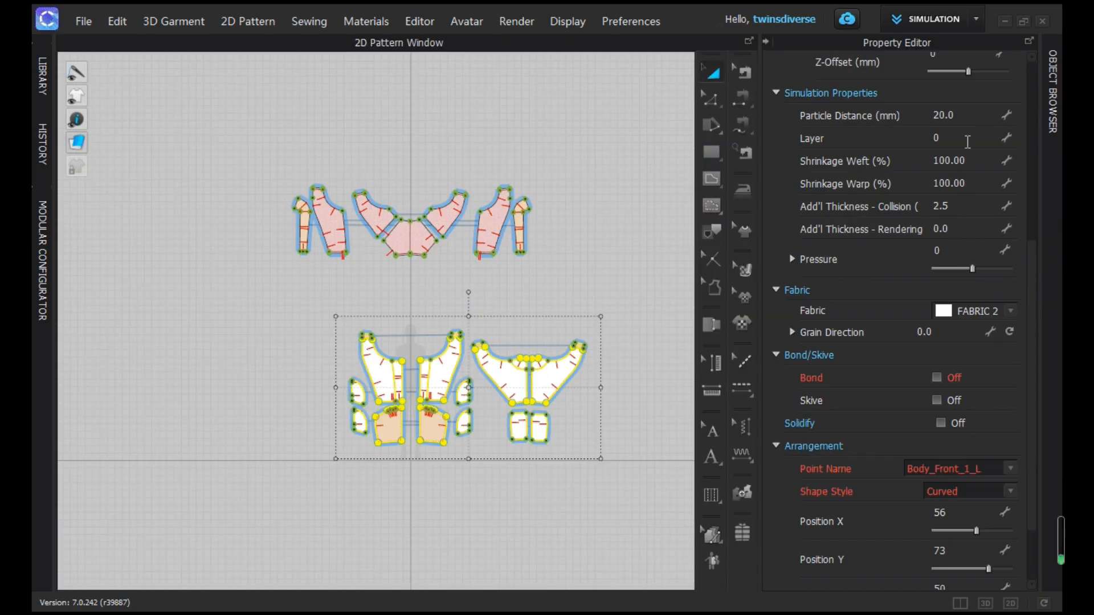
key(Return)
click(433, 429)
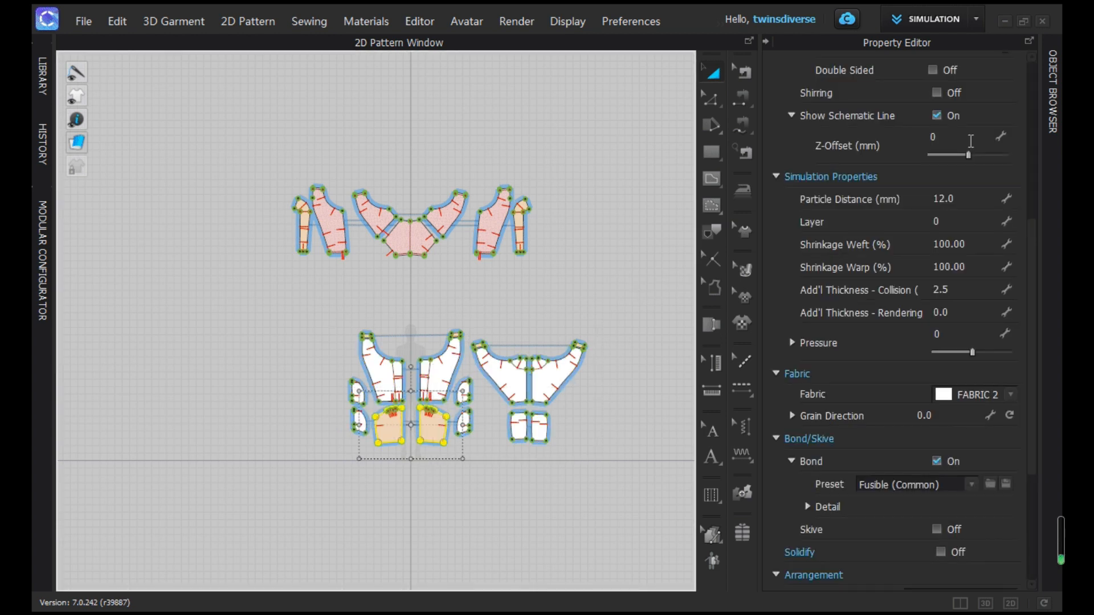
click(965, 200)
click(677, 385)
click(986, 603)
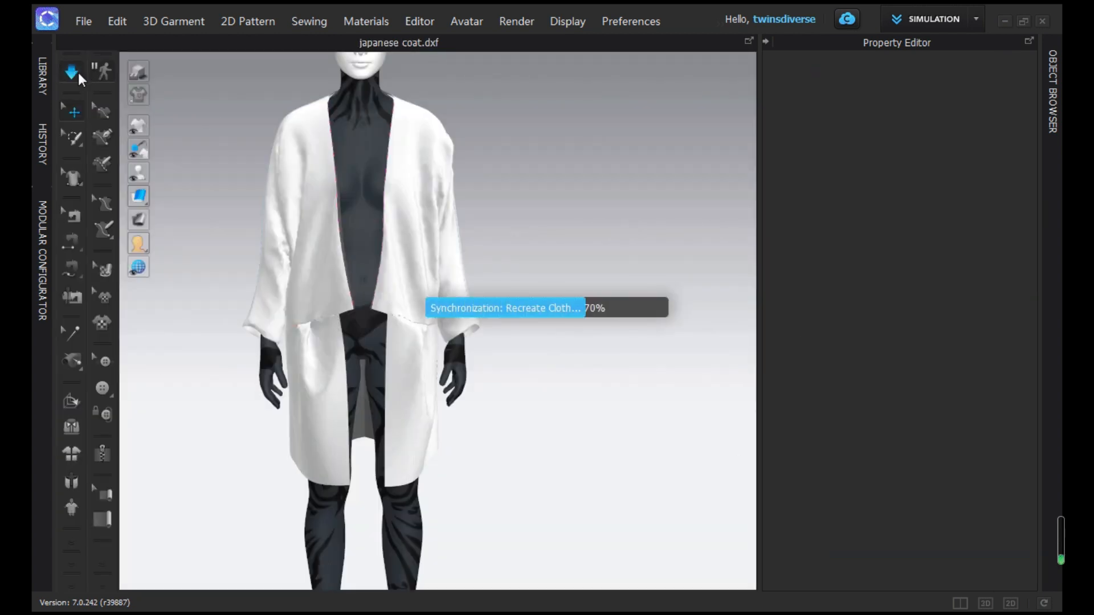
right_drag(232, 224, 649, 254)
click(766, 42)
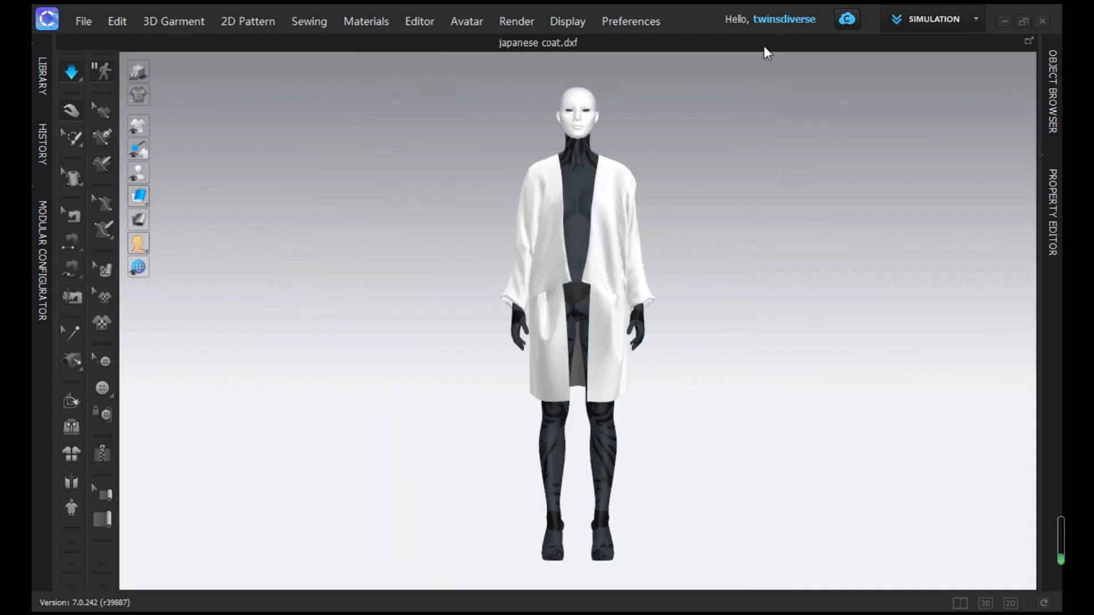
Select FABRIC 2 and set its material type to Leather
click(1053, 119)
click(825, 169)
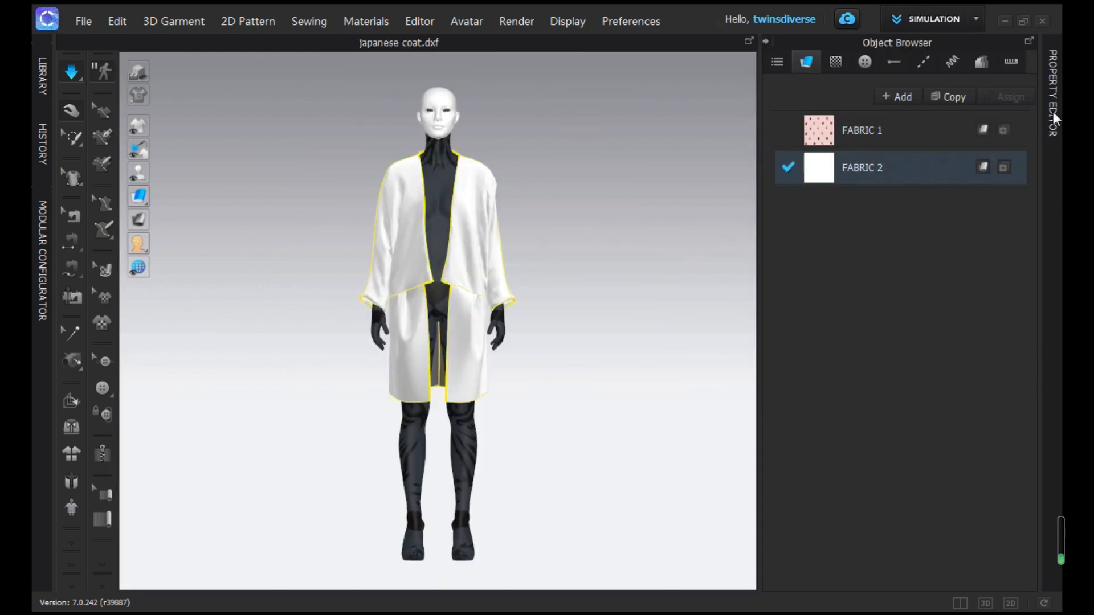
click(1052, 112)
click(1028, 505)
click(958, 458)
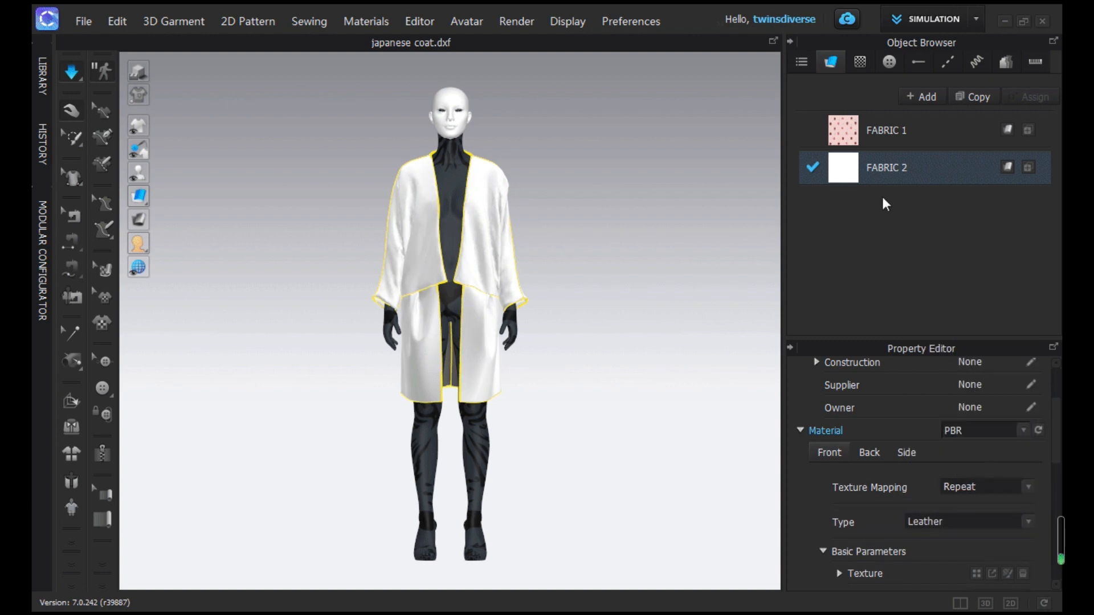
Set FABRIC 2's colour to dark grey 2E2A2A
scroll(952, 429, down, 5)
click(1023, 421)
click(760, 274)
drag(696, 40, 1051, 21)
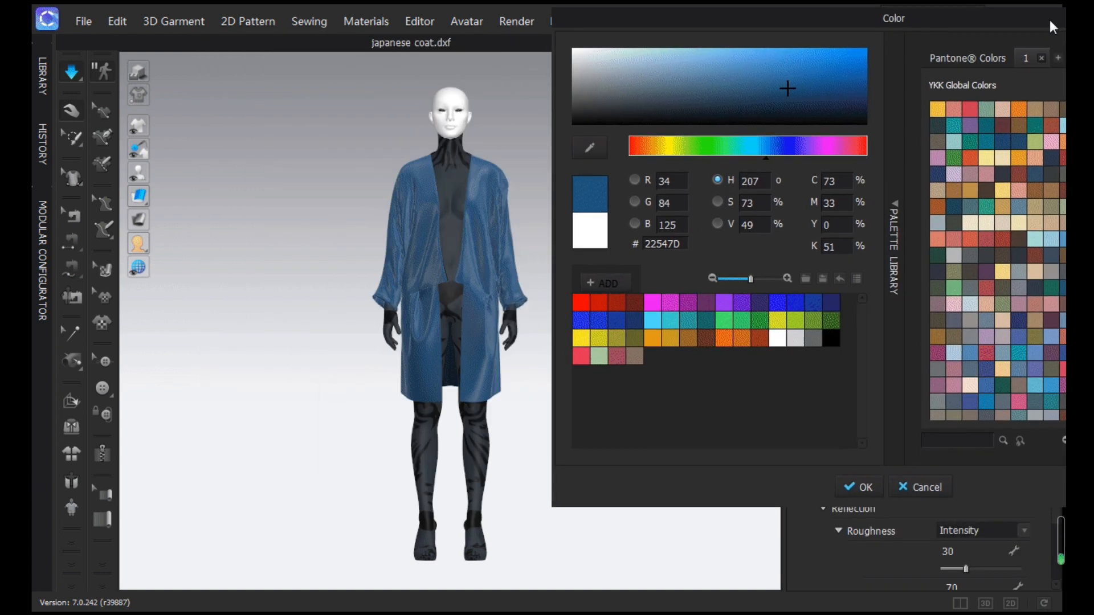
click(798, 101)
click(826, 321)
click(820, 105)
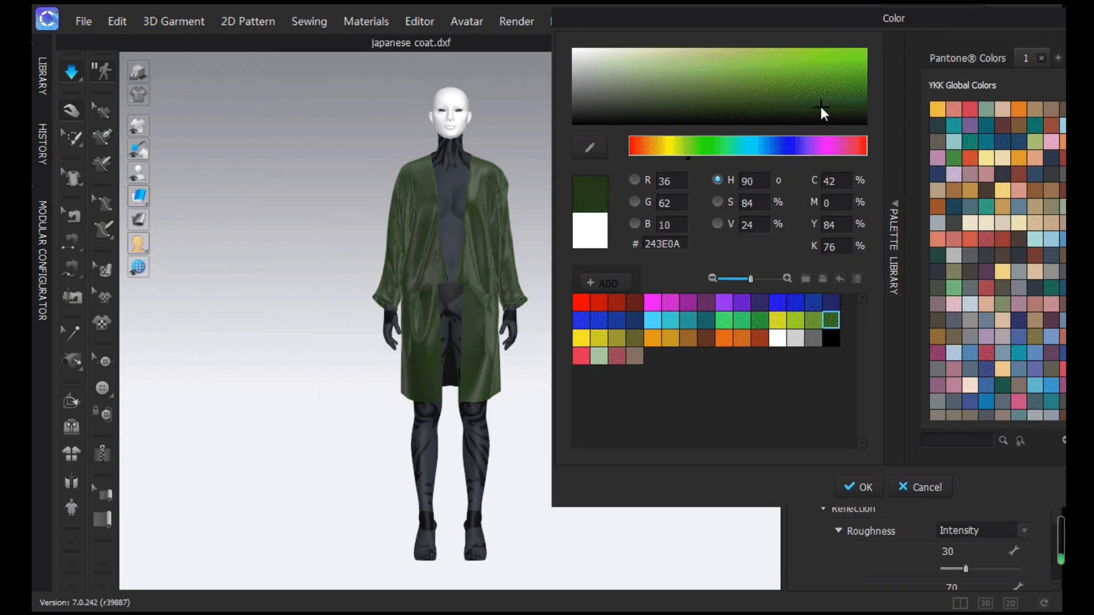
click(831, 337)
click(599, 111)
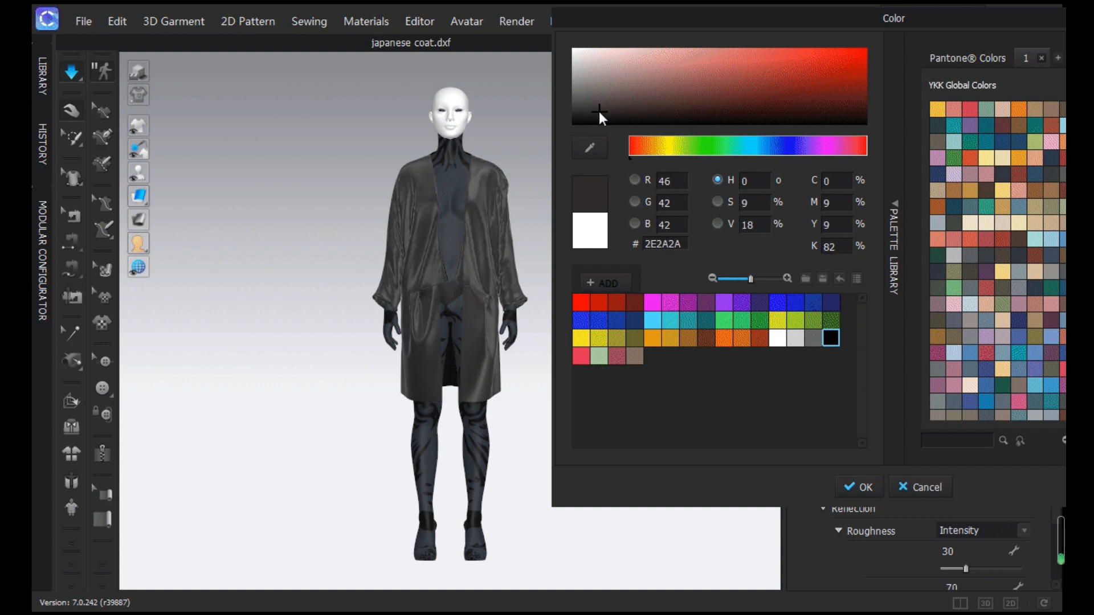
click(858, 487)
click(647, 419)
mouse_move(647, 418)
right_down()
mouse_move(457, 418)
mouse_move(645, 415)
right_up()
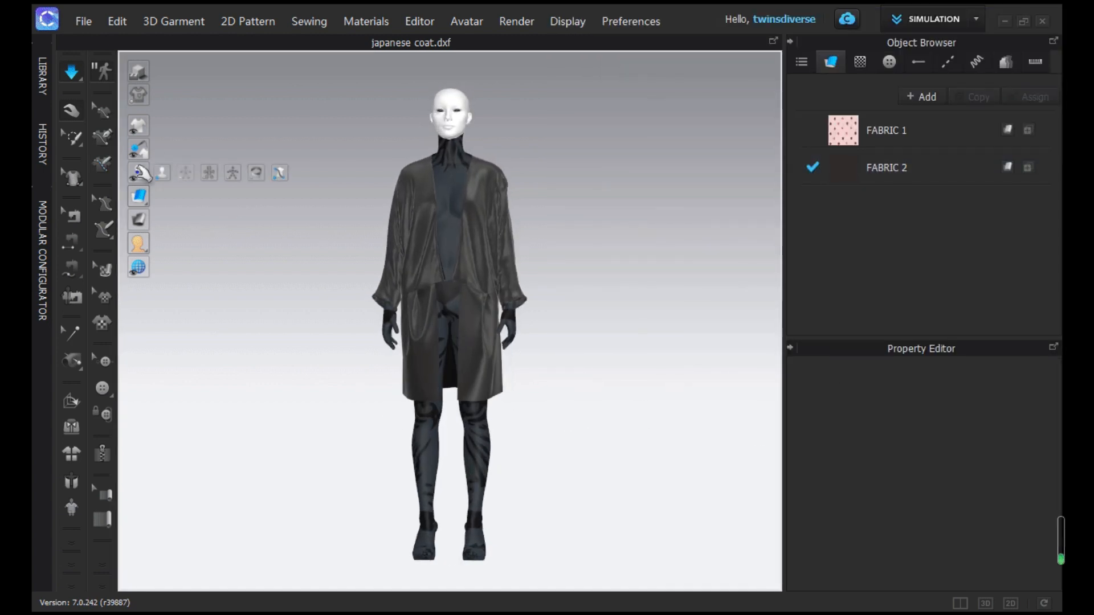
Hide the avatar and strengthen the facing pieces inside the coat's left sleeve cuff
click(162, 173)
scroll(416, 280, up, 5)
right_drag(416, 280, 458, 217)
click(570, 213)
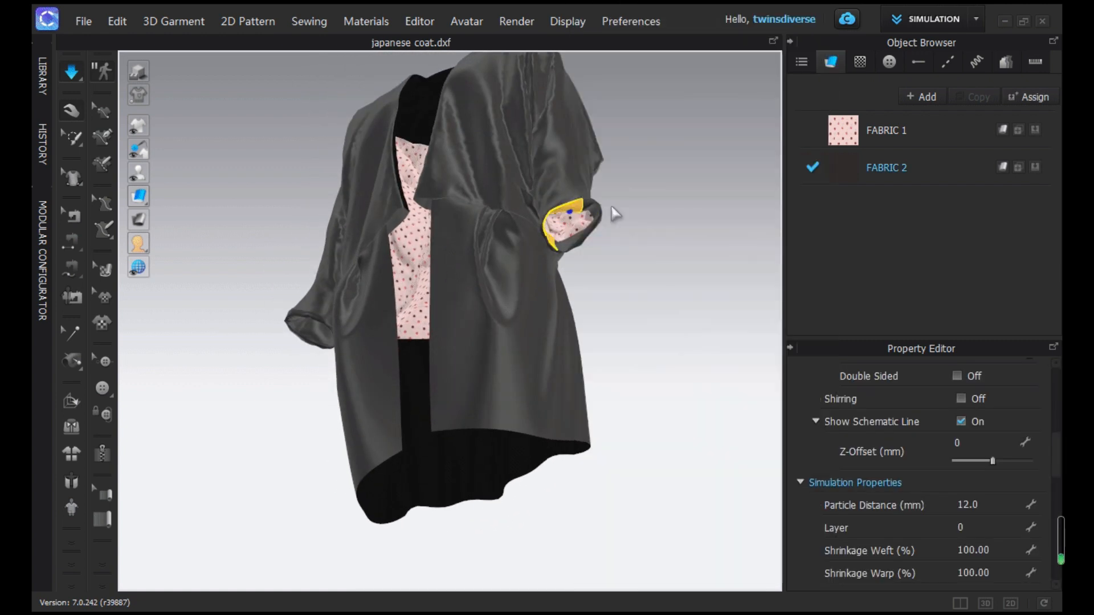
scroll(606, 215, up, 5)
right_click(713, 120)
click(762, 176)
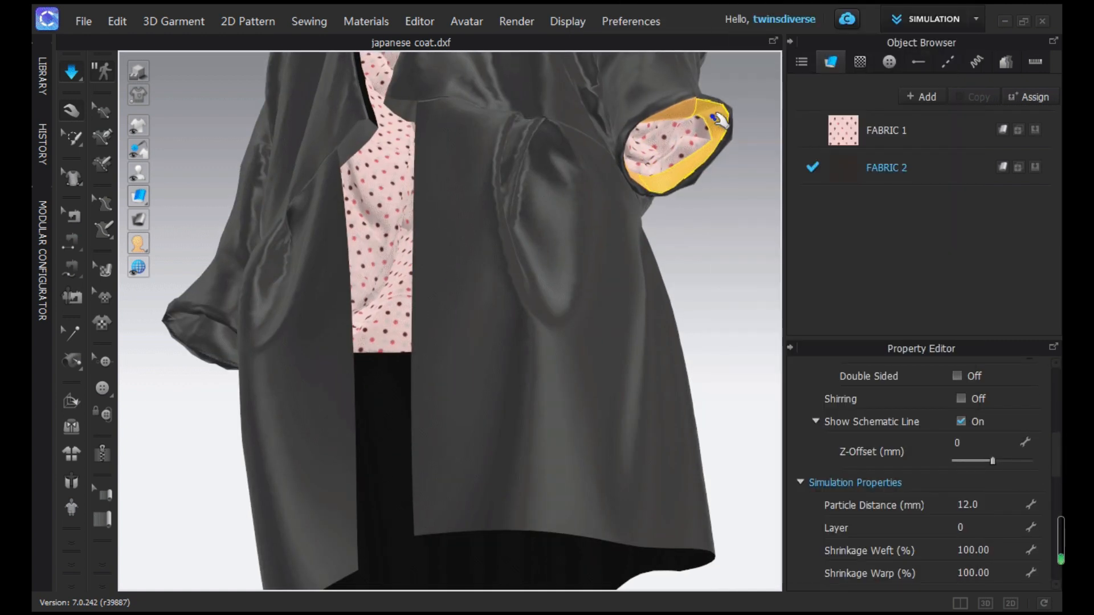
Tug the edge of the left sleeve's strengthened cuff outward to straighten it
scroll(716, 120, down, 4)
right_drag(712, 128, 727, 232)
drag(601, 215, 604, 221)
drag(613, 221, 627, 220)
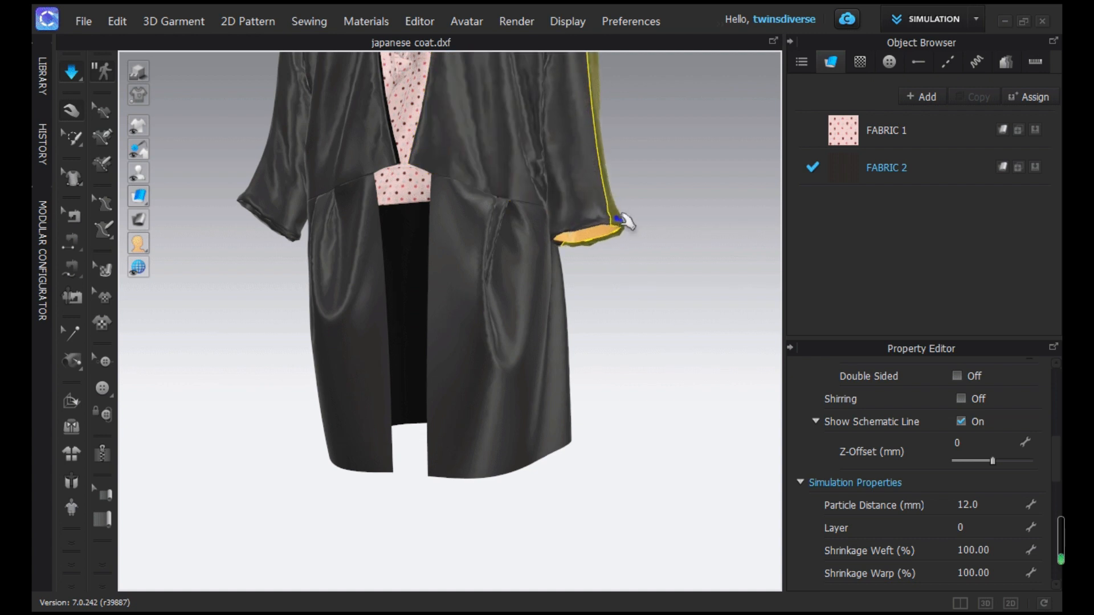
click(657, 238)
right_drag(602, 273, 647, 334)
middle_drag(647, 334, 637, 393)
scroll(636, 400, down, 5)
scroll(636, 398, down, 1)
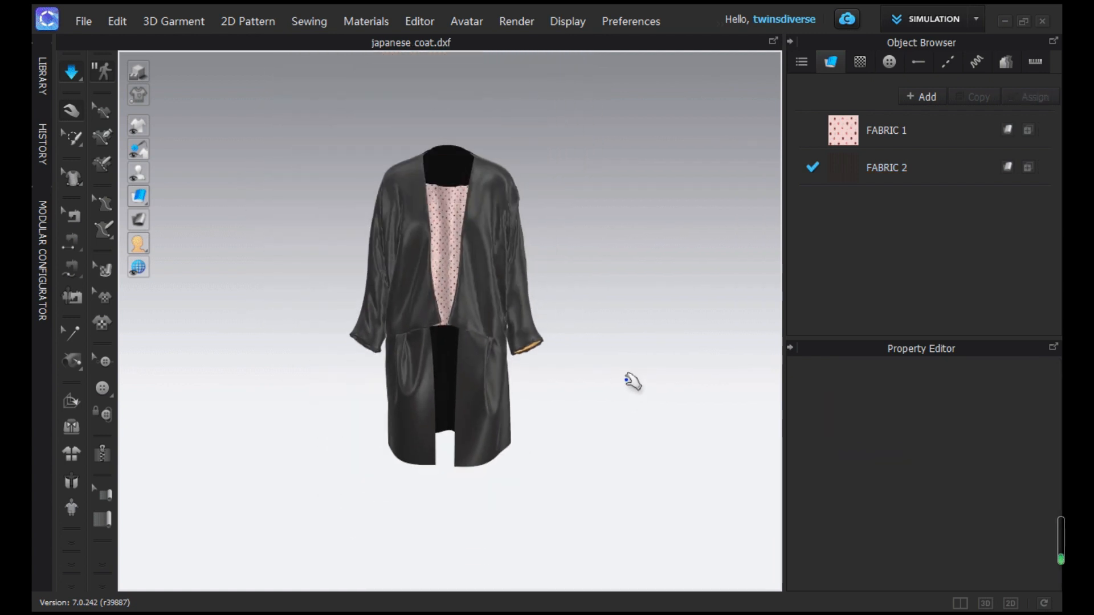
Show the avatar again, remove the strengthening from the left cuff facings and return to the front view
click(164, 171)
scroll(546, 338, up, 2)
right_drag(548, 339, 513, 229)
click(555, 344)
right_click(581, 350)
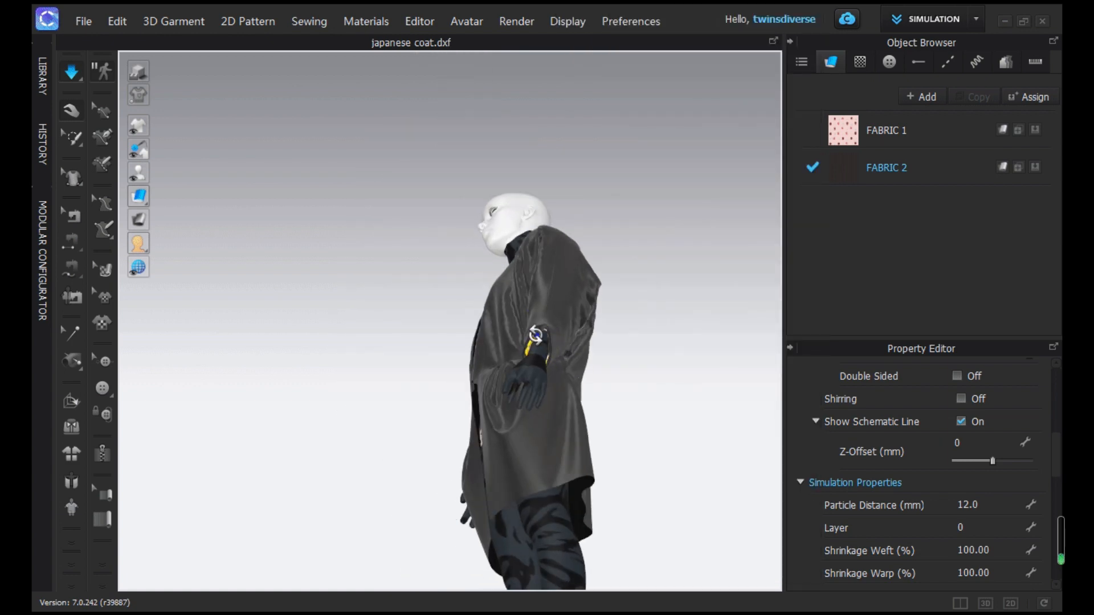
right_click(536, 335)
click(606, 246)
key(2)
click(571, 312)
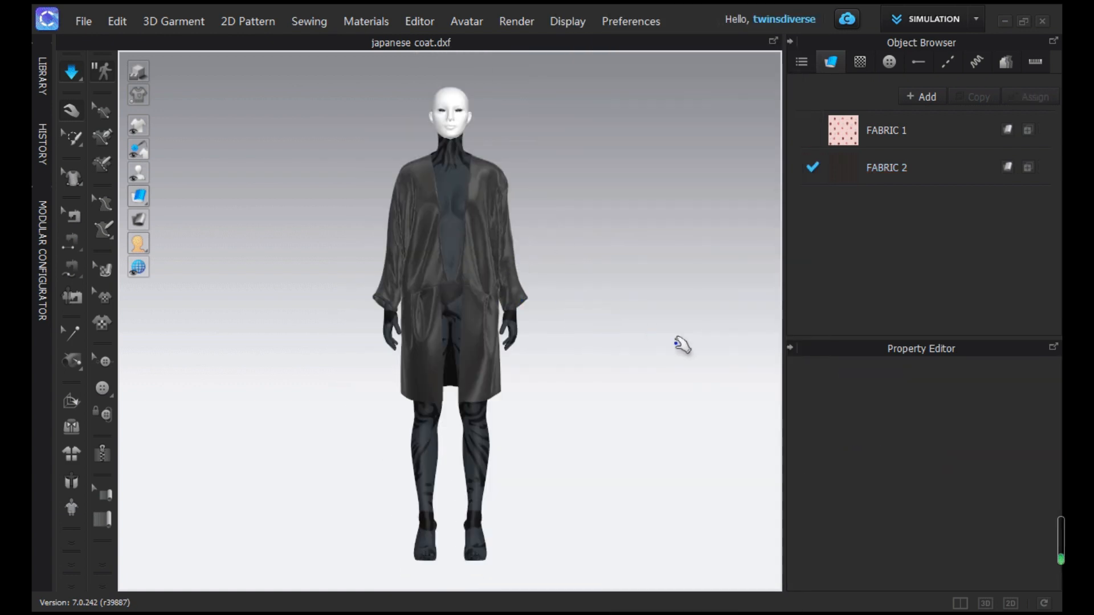
click(1009, 604)
scroll(521, 293, up, 5)
scroll(543, 297, down, 4)
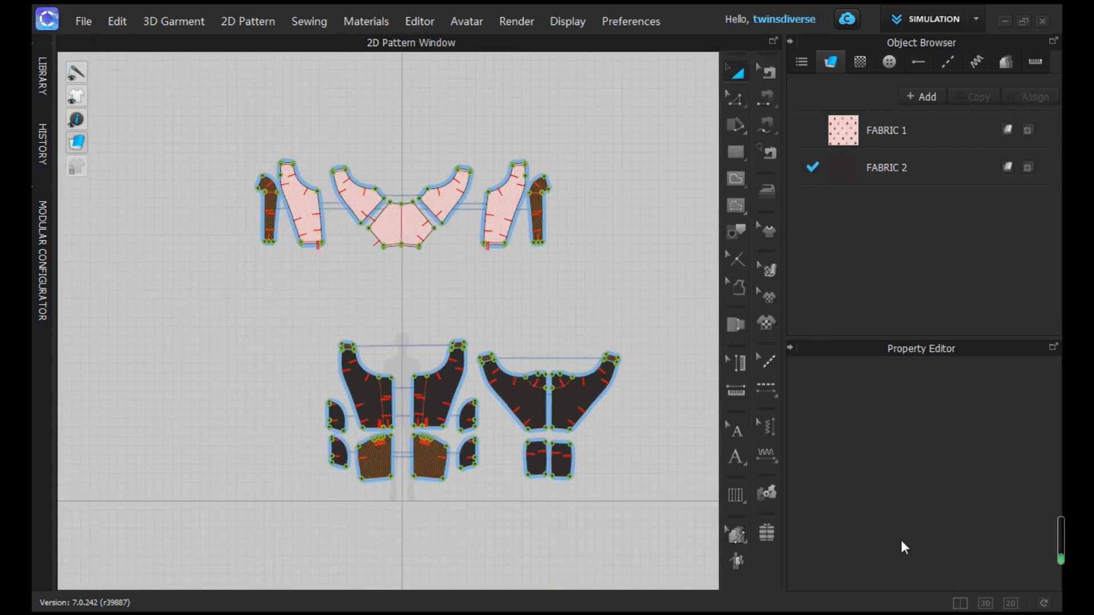
click(986, 603)
scroll(532, 313, up, 3)
scroll(469, 262, down, 2)
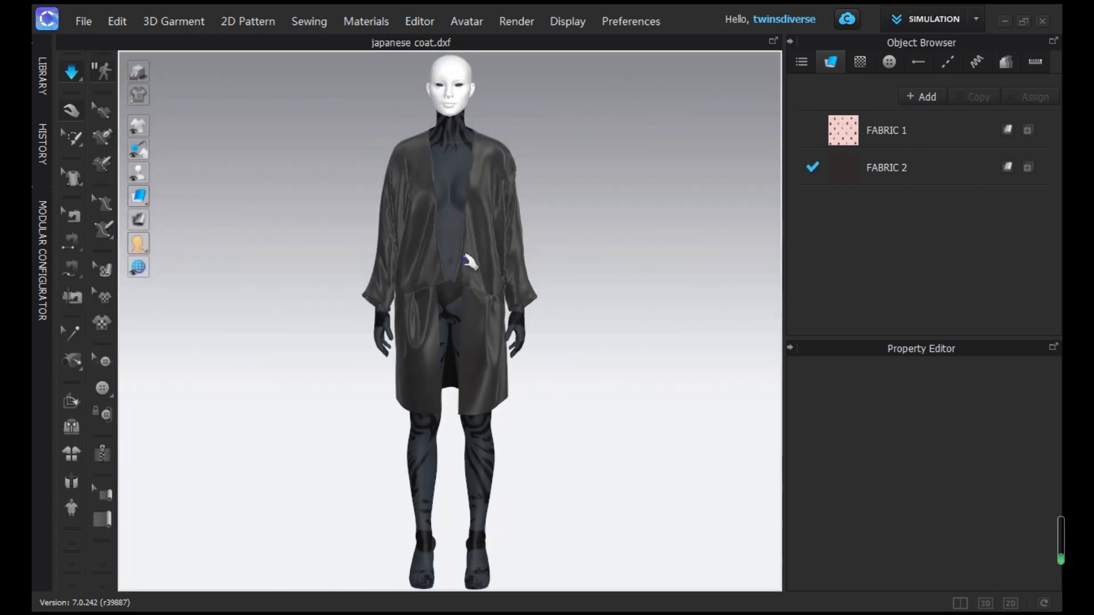
Change the material colour of the whole avatar to white
click(448, 225)
key(ctrl+a)
scroll(1016, 532, down, 2)
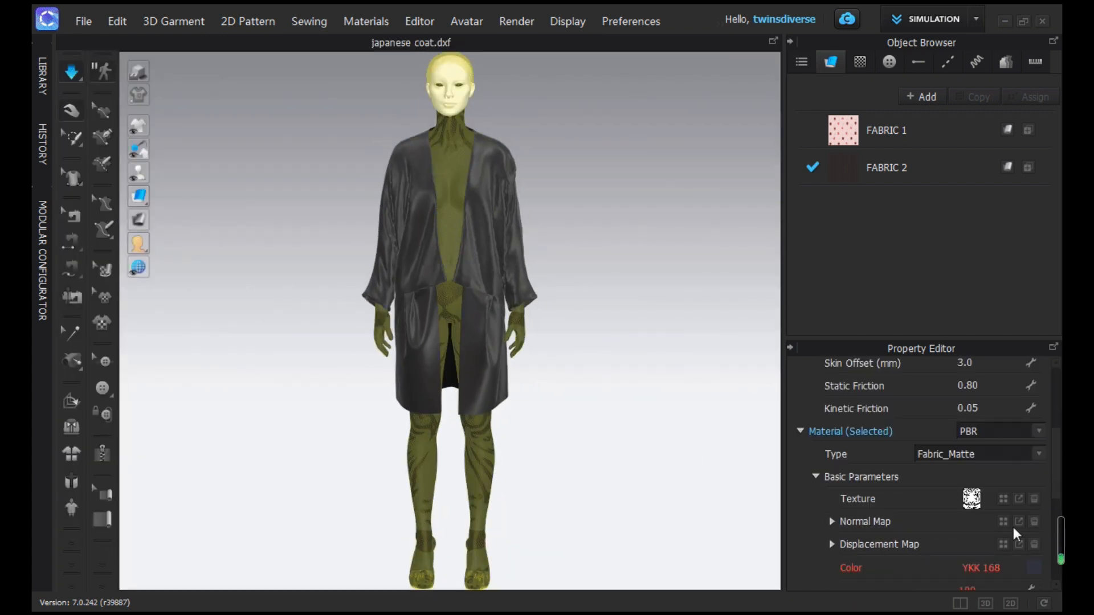
click(1031, 519)
click(219, 81)
click(494, 505)
click(592, 319)
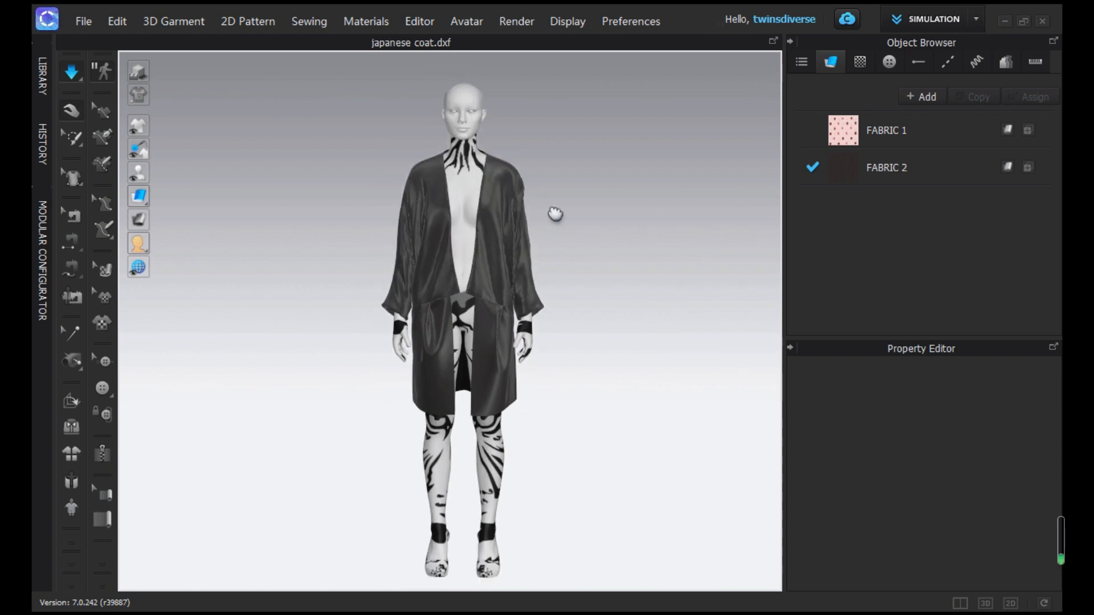
Tug the hem of the coat's lower back panel on the avatar's left side and return to the front view
right_drag(556, 215, 307, 234)
click(463, 375)
drag(433, 361, 445, 371)
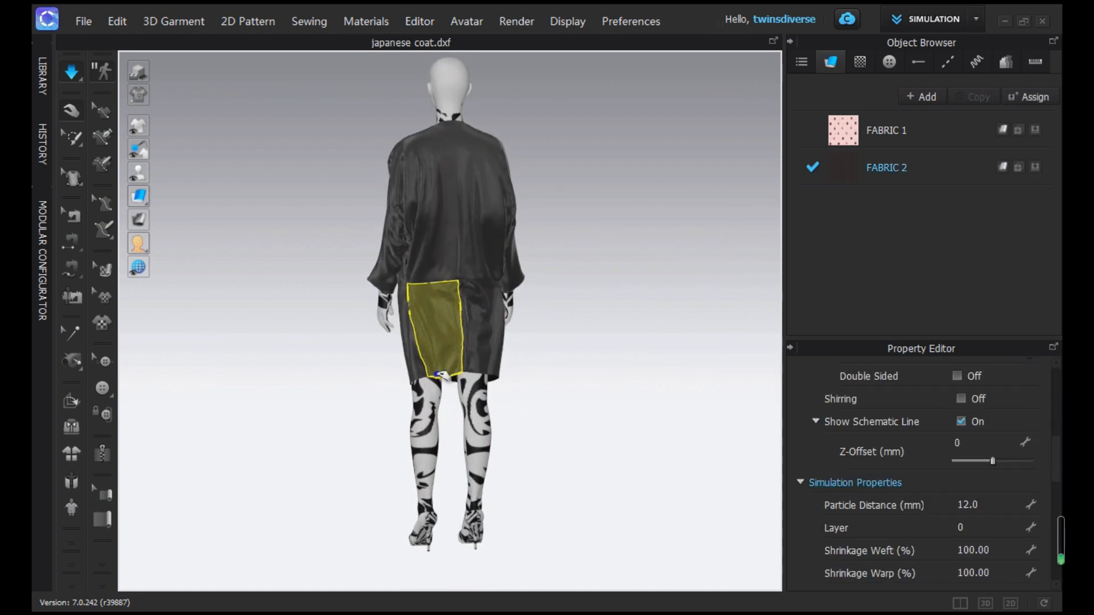
click(532, 416)
right_drag(532, 415, 322, 399)
key(2)
Replace FABRIC 2 with the Silk_Charmeuse preset from the fabric library
click(854, 170)
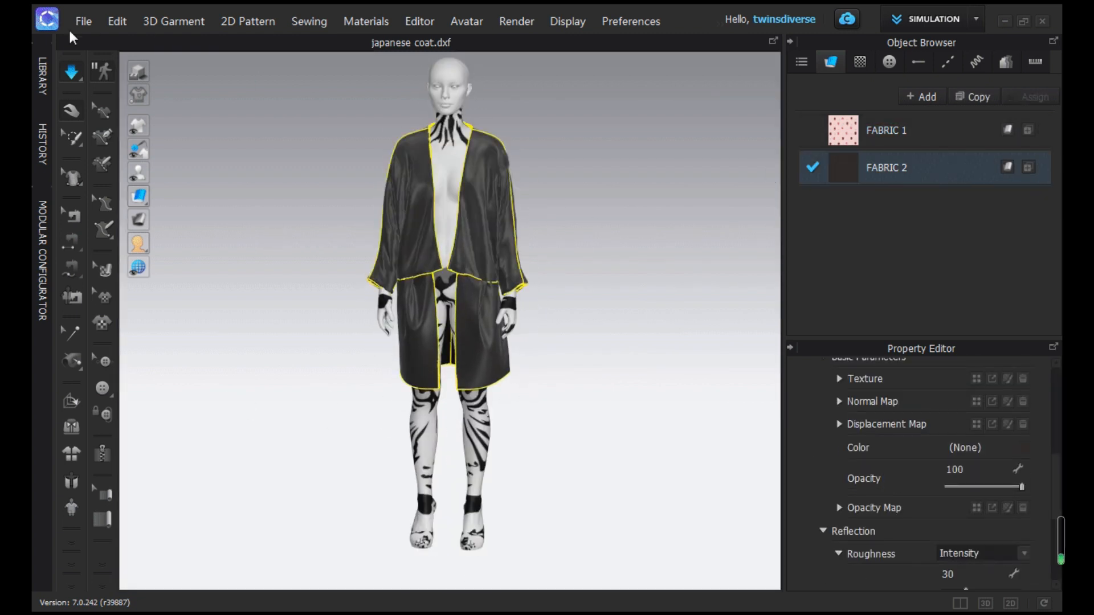
click(42, 76)
click(96, 163)
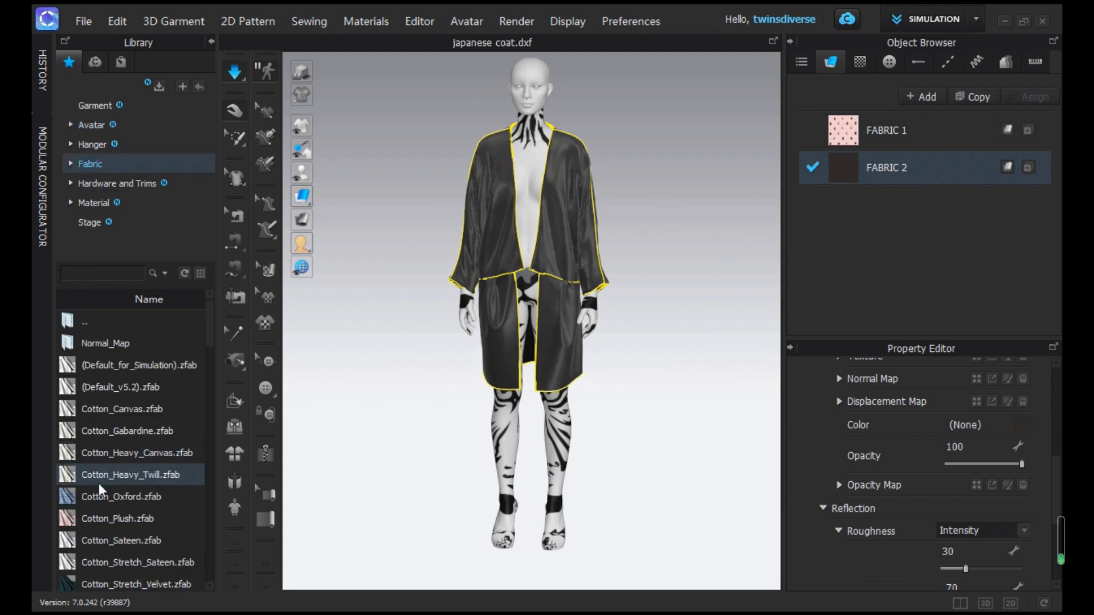
scroll(99, 484, down, 10)
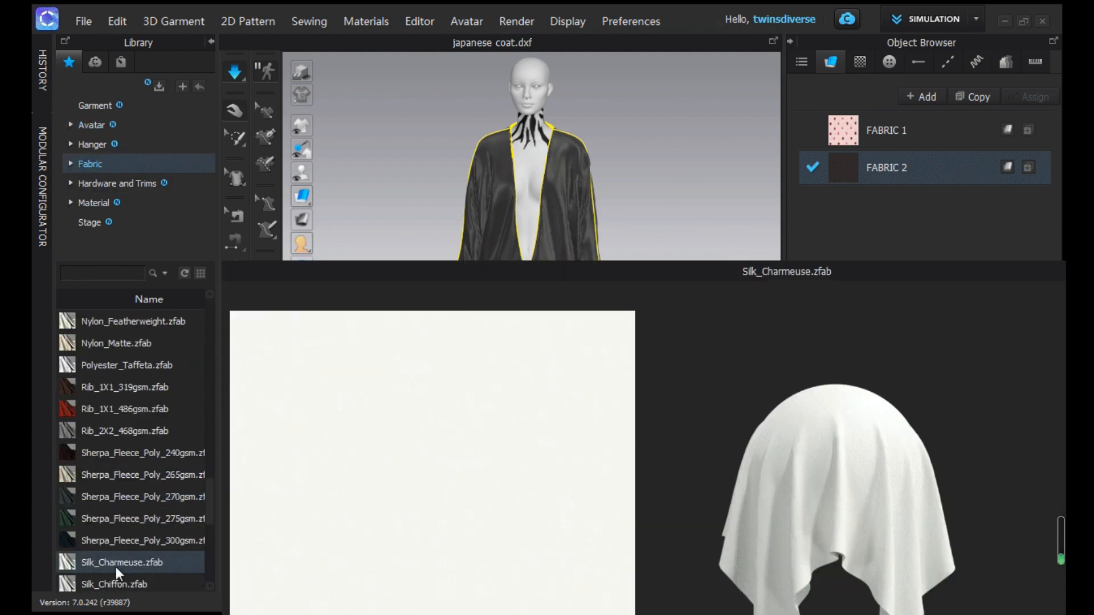
scroll(114, 559, down, 3)
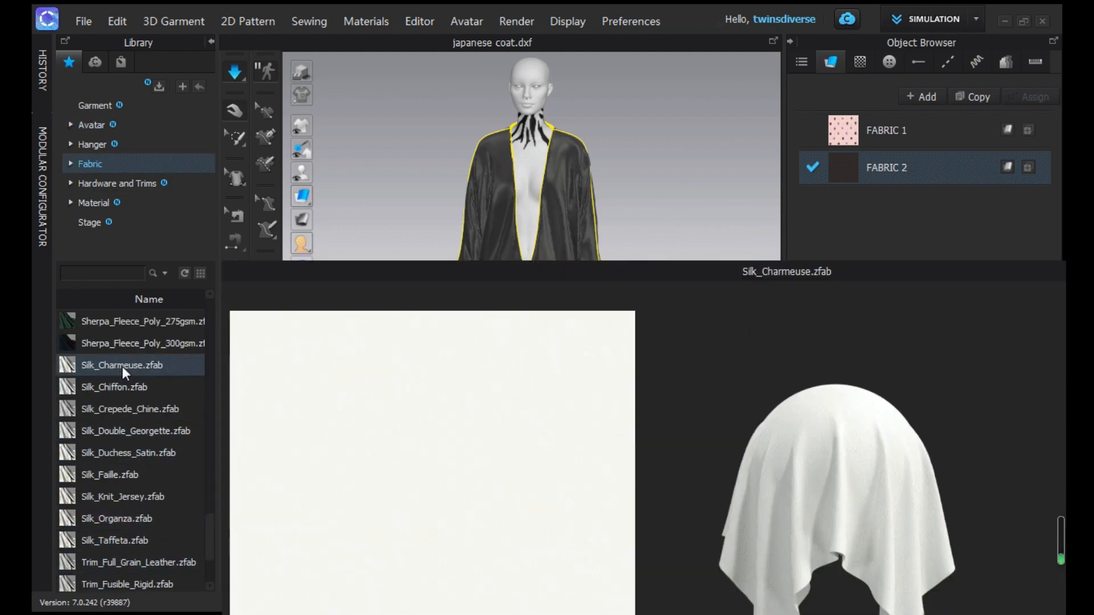
double_click(122, 365)
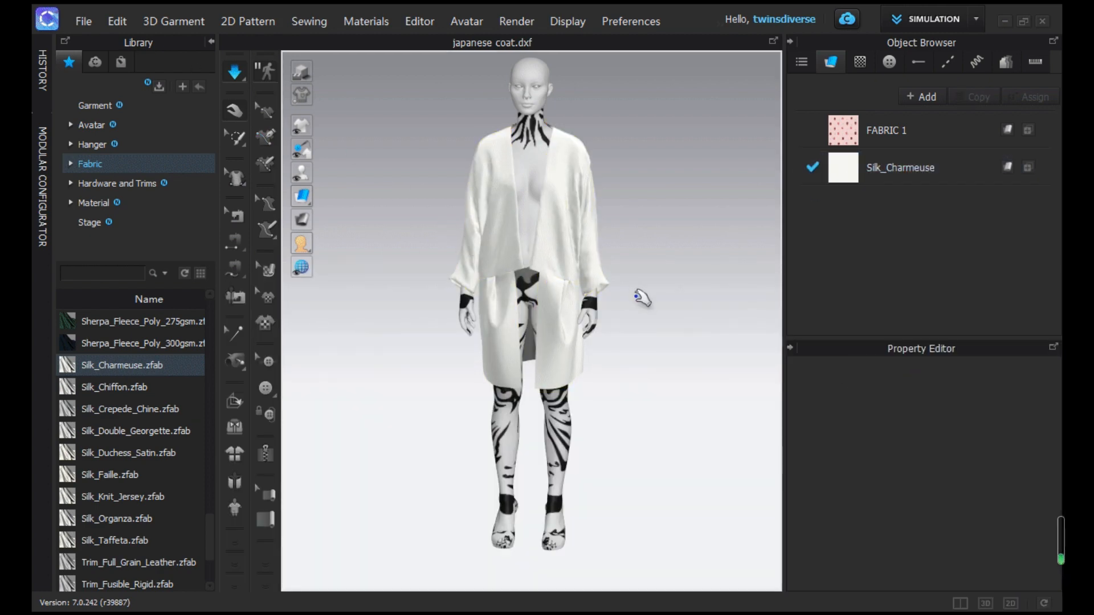
Tug the silk coat's upper back and sleeve cuff on the avatar's right side, checking the drape from back and front
right_drag(642, 297, 332, 359)
click(611, 195)
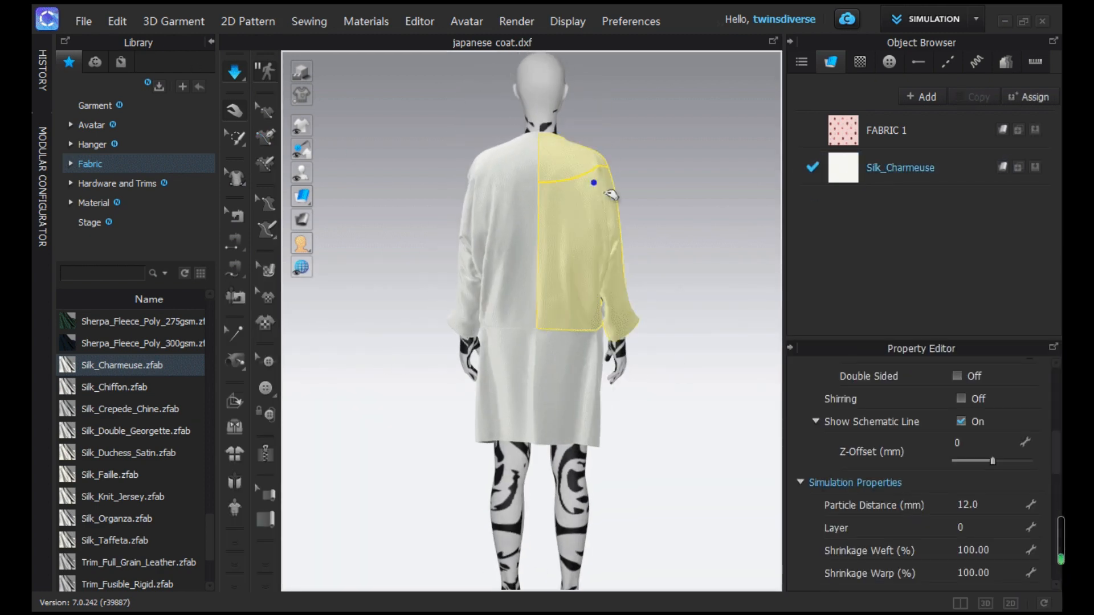
click(655, 195)
right_drag(507, 199, 647, 191)
right_drag(478, 214, 610, 227)
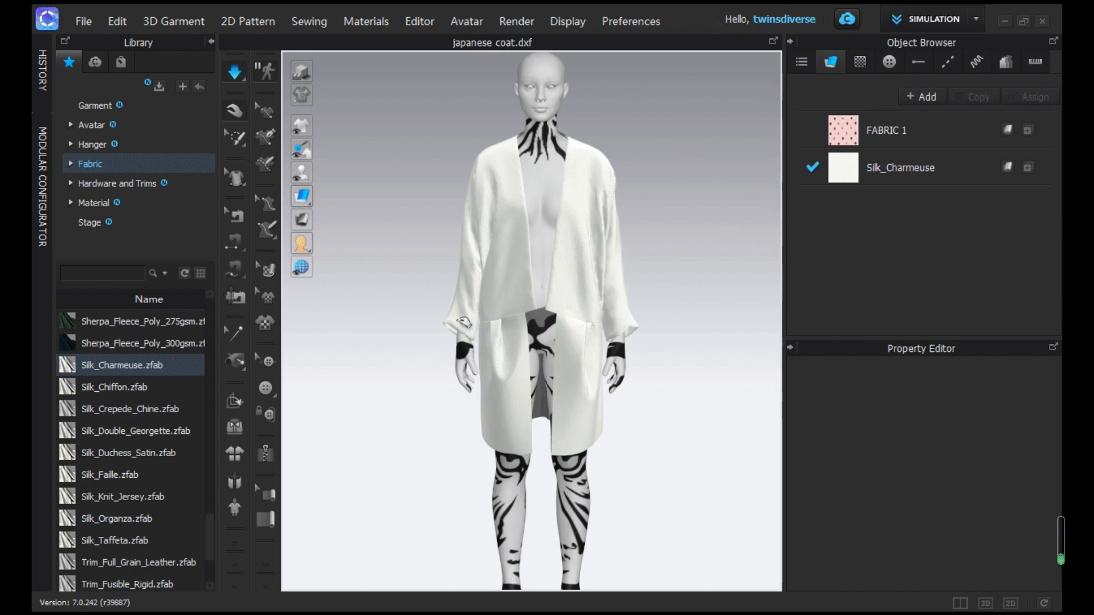
click(464, 323)
Clear the selection and collapse the library and object browser to enlarge the 3D view
click(378, 348)
click(211, 41)
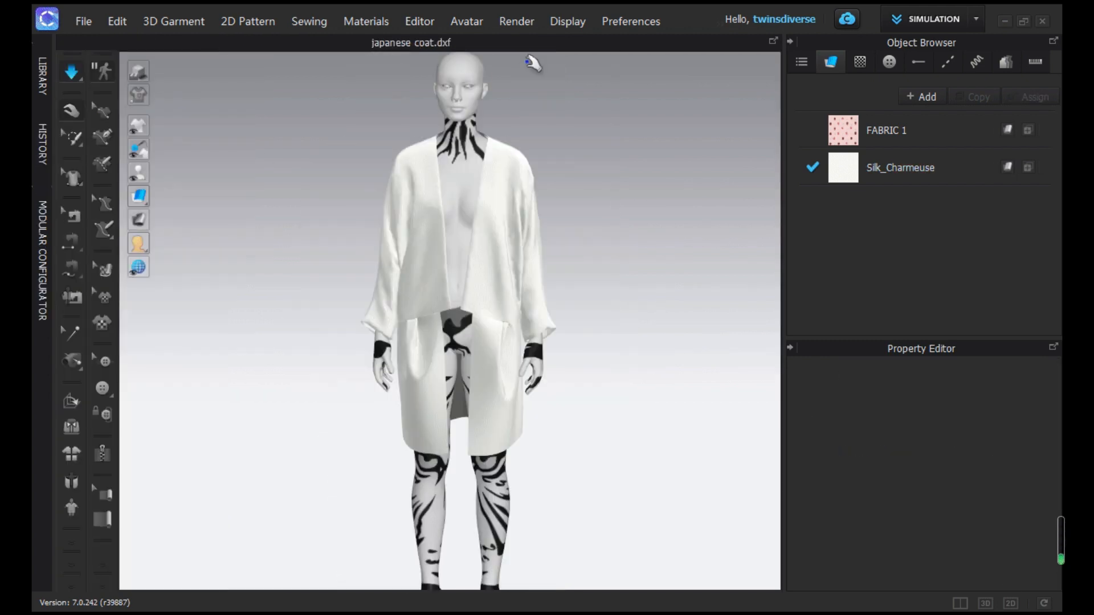
click(789, 41)
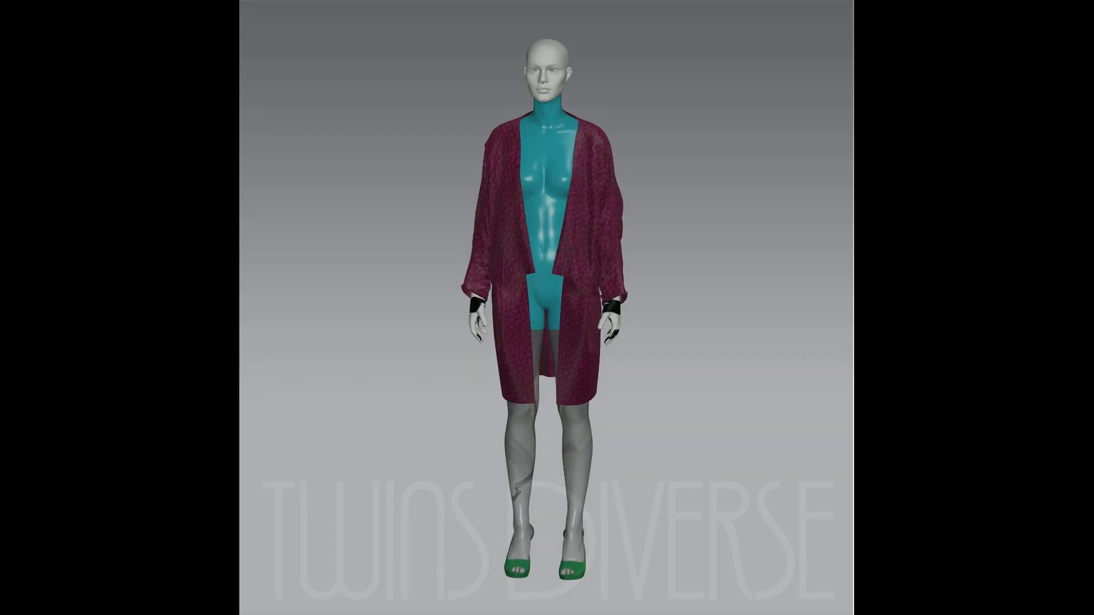